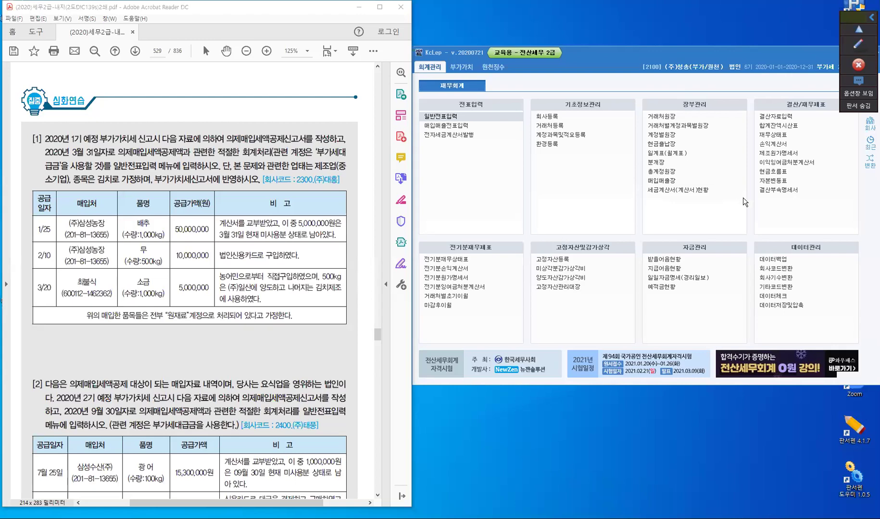
# Switch the active company to 2300 (주)대흥 and agree to close the open menus
pyautogui.click(870, 124)
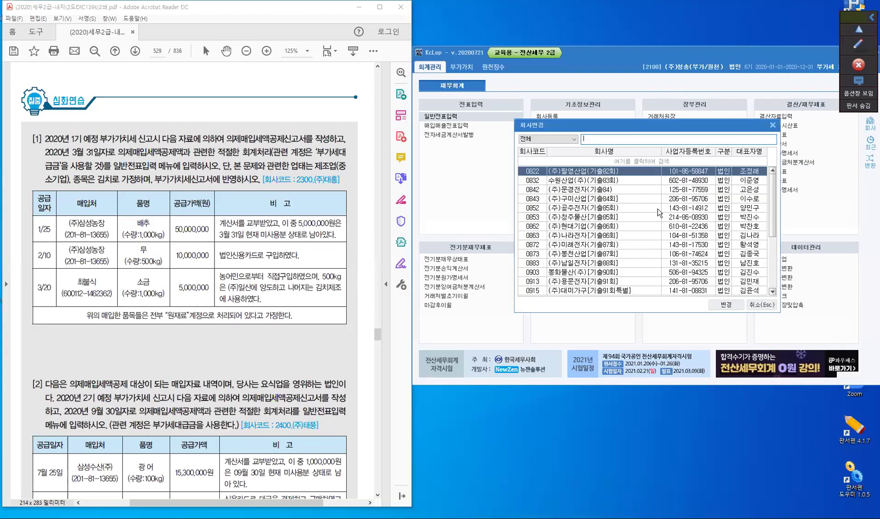
pyautogui.write('230')
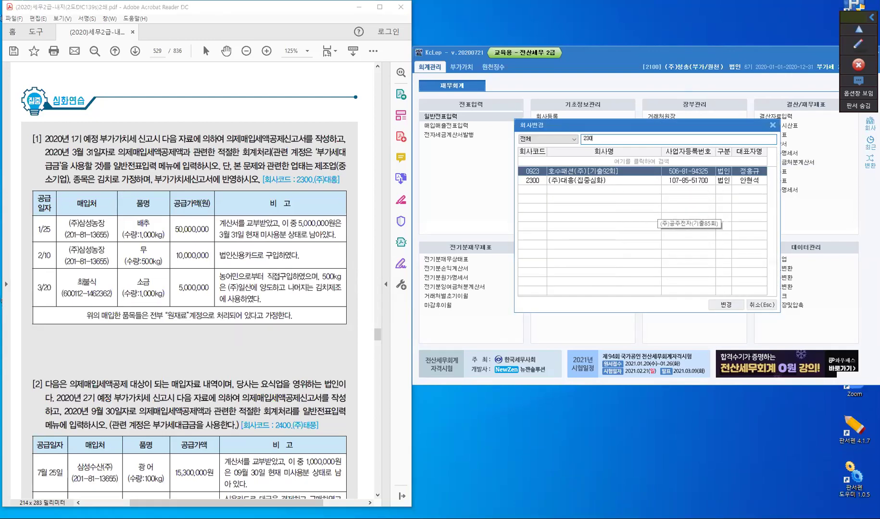
pyautogui.press('Return')
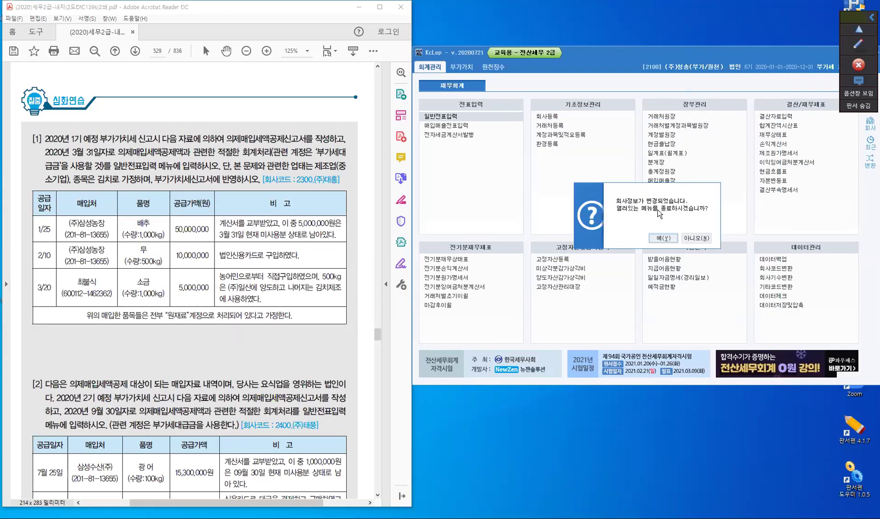
pyautogui.click(662, 238)
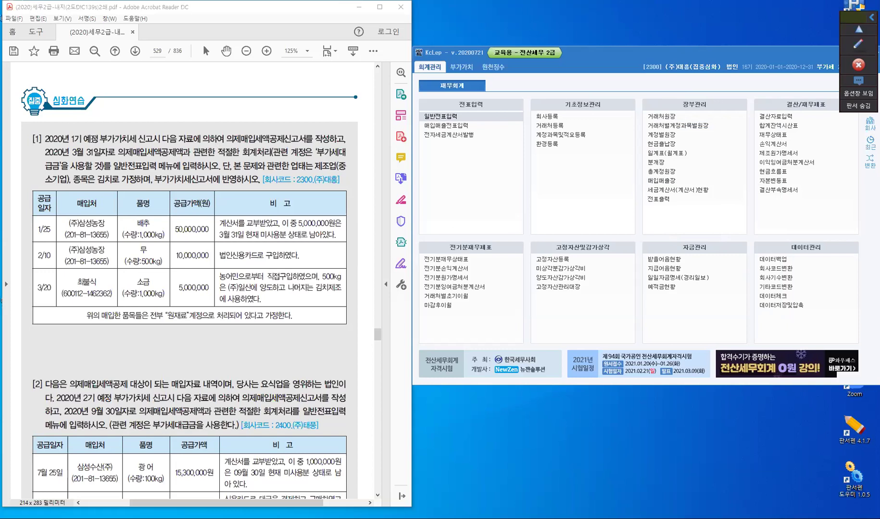
# In exercise [1] of the PDF, highlight 예정, 의제매입세액공제신고서, 부가세대급금 and 일반전표입력
pyautogui.moveTo(84, 139); pyautogui.dragTo(101, 143)
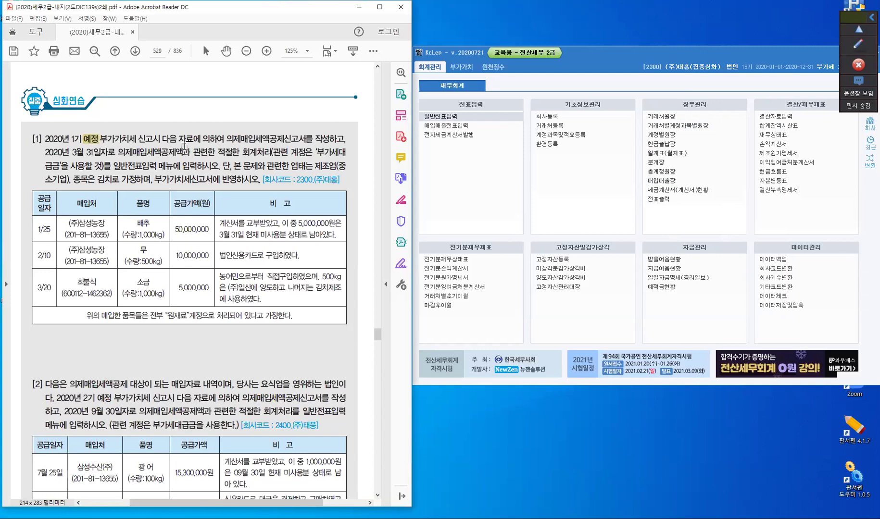
pyautogui.moveTo(230, 139); pyautogui.dragTo(306, 141)
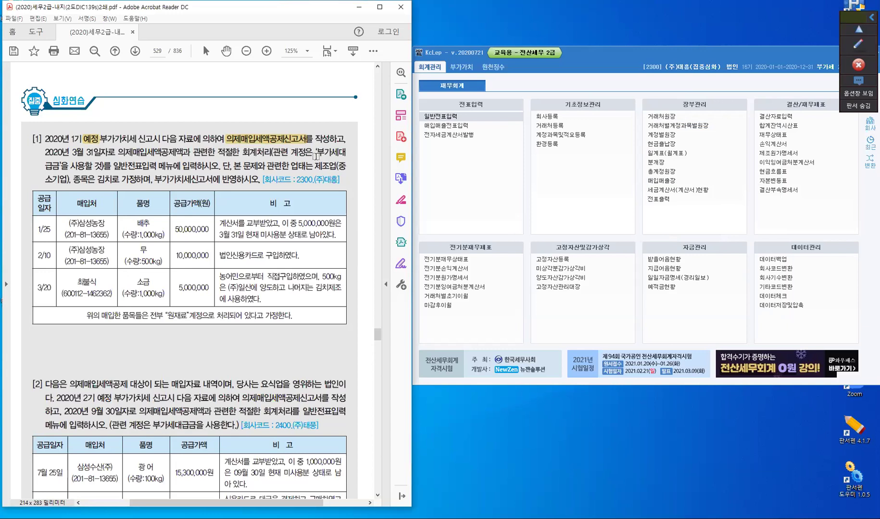
pyautogui.moveTo(315, 151); pyautogui.dragTo(346, 150)
pyautogui.moveTo(45, 166); pyautogui.dragTo(60, 165)
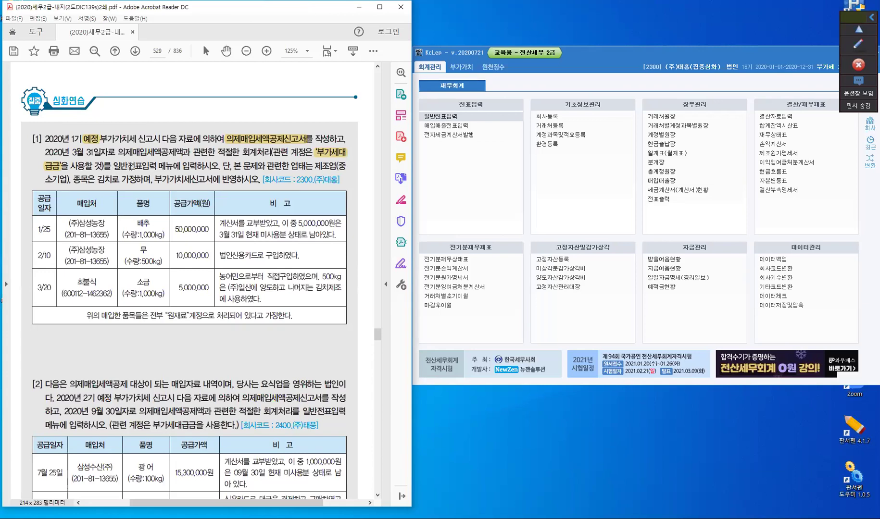
pyautogui.moveTo(114, 166); pyautogui.dragTo(155, 167)
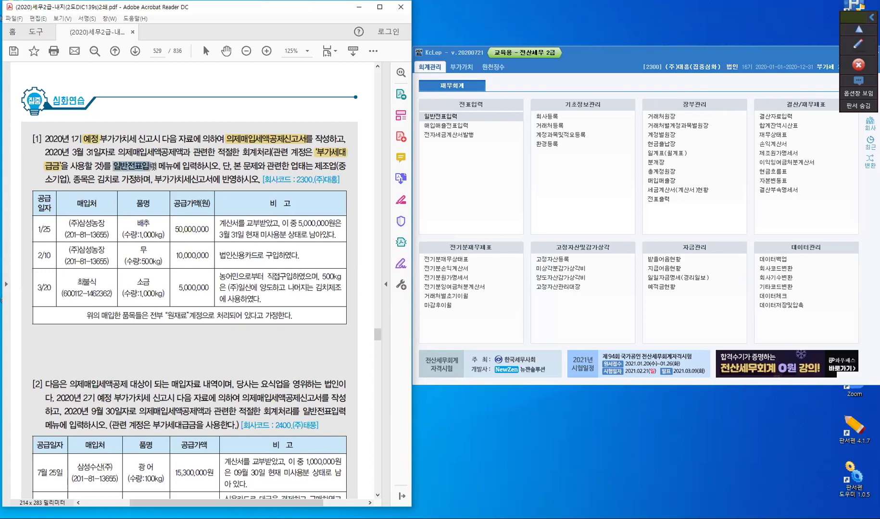
pyautogui.click(145, 196)
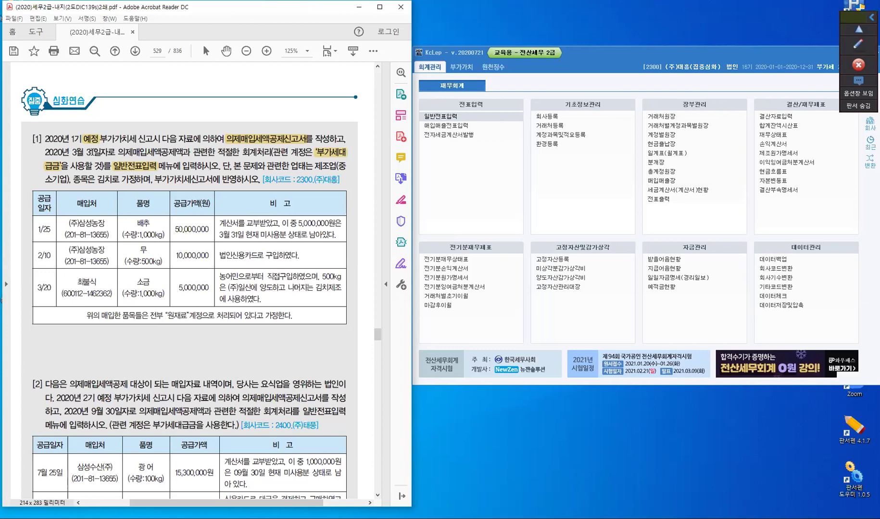
# Highlight 3월 31일자로, 제조업(중소기업) and 부가가치세신고서 in the exercise [1] text
pyautogui.moveTo(72, 153); pyautogui.dragTo(116, 153)
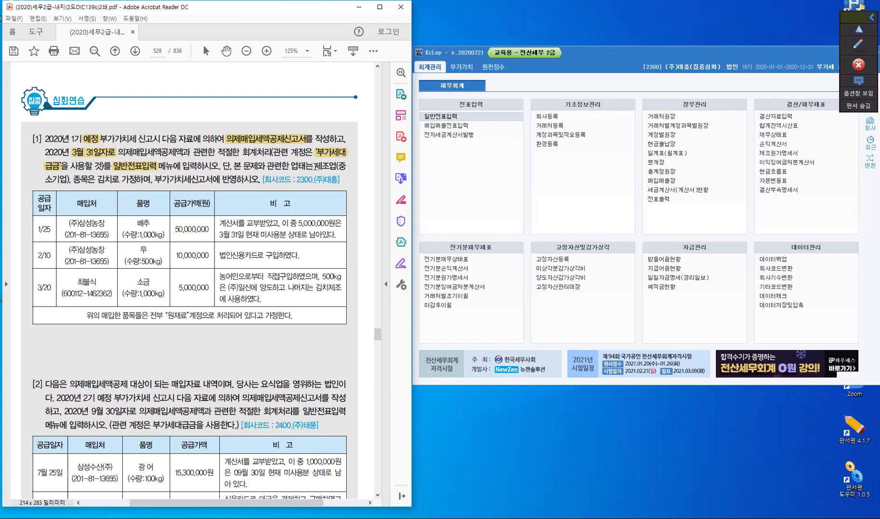
pyautogui.moveTo(342, 165); pyautogui.dragTo(314, 166)
pyautogui.moveTo(45, 180); pyautogui.dragTo(63, 179)
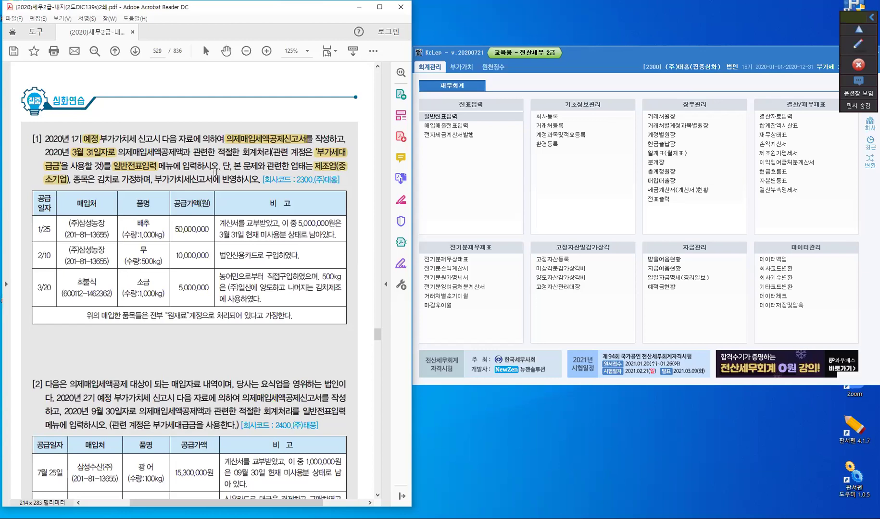
pyautogui.moveTo(155, 180); pyautogui.dragTo(212, 181)
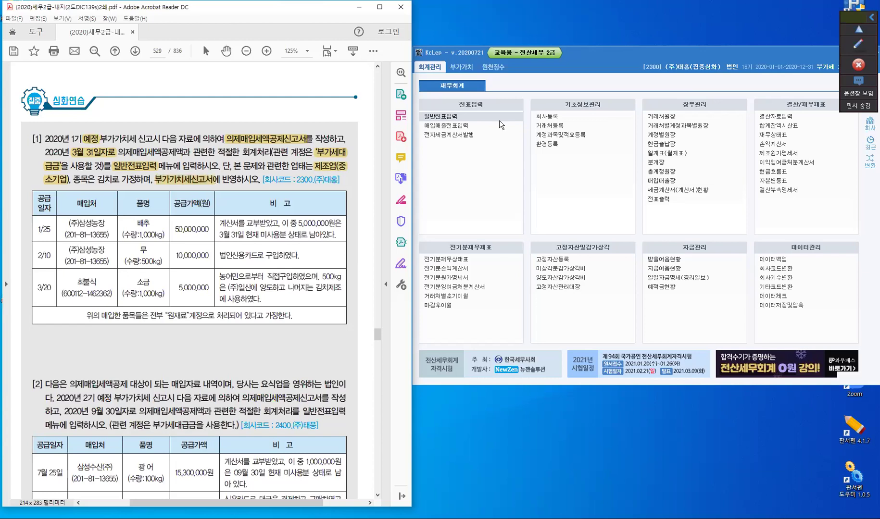
# In KcLep, open the 의제매입세액공제신고서 form and set its inquiry period to January through March 2020
pyautogui.click(469, 71)
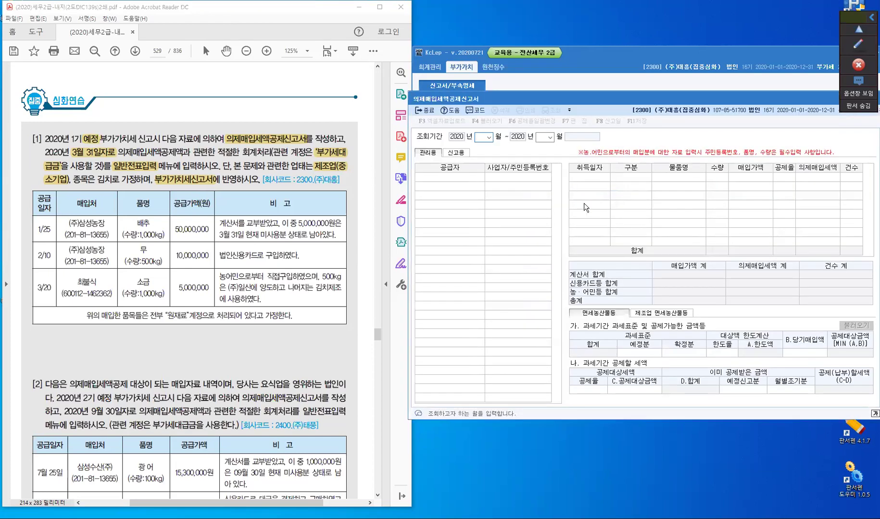
pyautogui.write('1')
pyautogui.press('Return')
pyautogui.write('3')
pyautogui.press('Return')
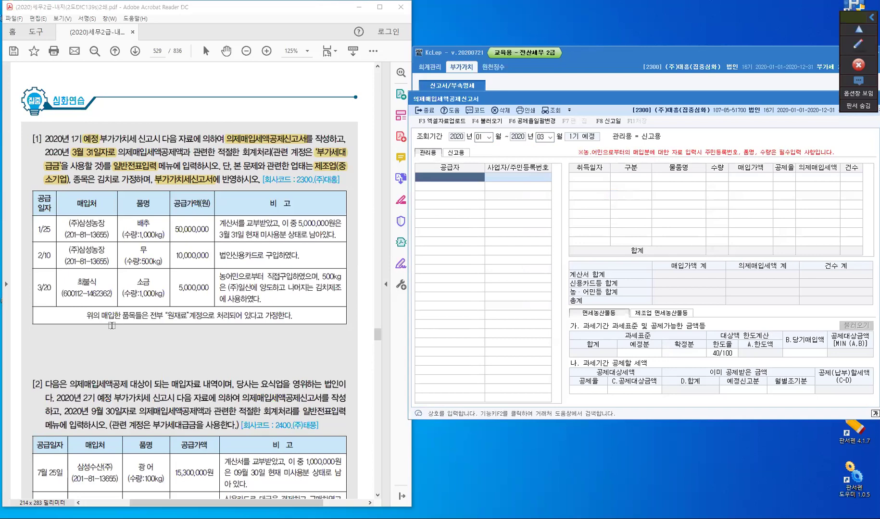
# With the screen pen, tick the 1/25 계산서 remark, add a circled mark beside its supplier, and annotate 의제매입세액 with 구입시점
pyautogui.click(859, 44)
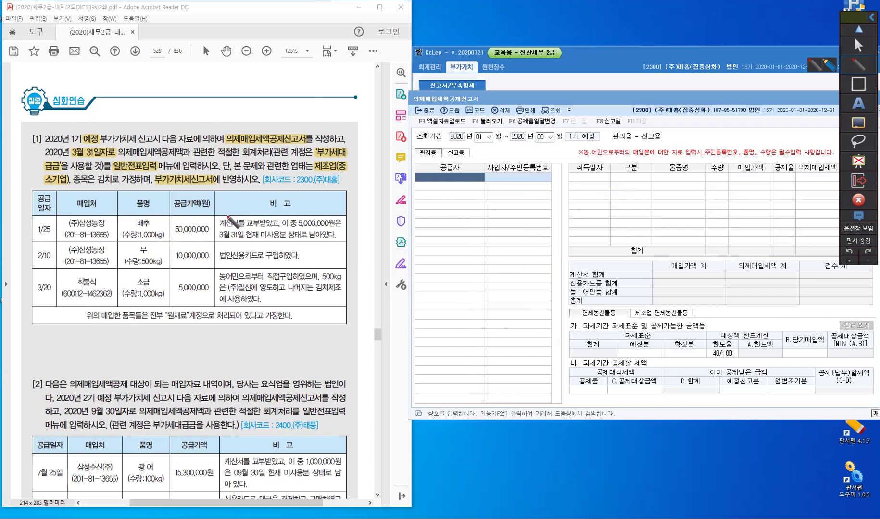
pyautogui.moveTo(227, 212); pyautogui.dragTo(235, 210)
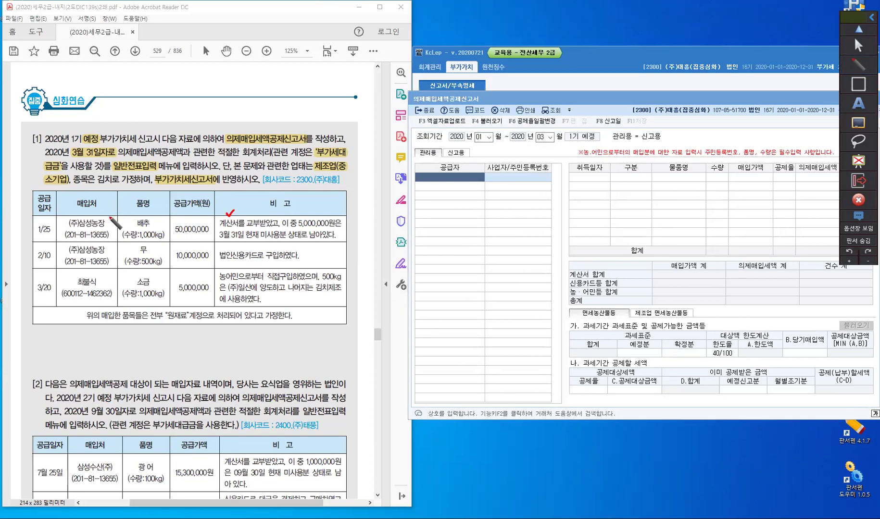
pyautogui.moveTo(109, 212); pyautogui.dragTo(103, 222)
pyautogui.moveTo(109, 211); pyautogui.dragTo(113, 221)
pyautogui.moveTo(103, 219); pyautogui.dragTo(114, 210)
pyautogui.moveTo(224, 129); pyautogui.dragTo(227, 135)
pyautogui.moveTo(272, 130)
pyautogui.mouseDown()
pyautogui.moveTo(249, 116)
pyautogui.moveTo(270, 114)
pyautogui.moveTo(254, 125)
pyautogui.mouseUp()
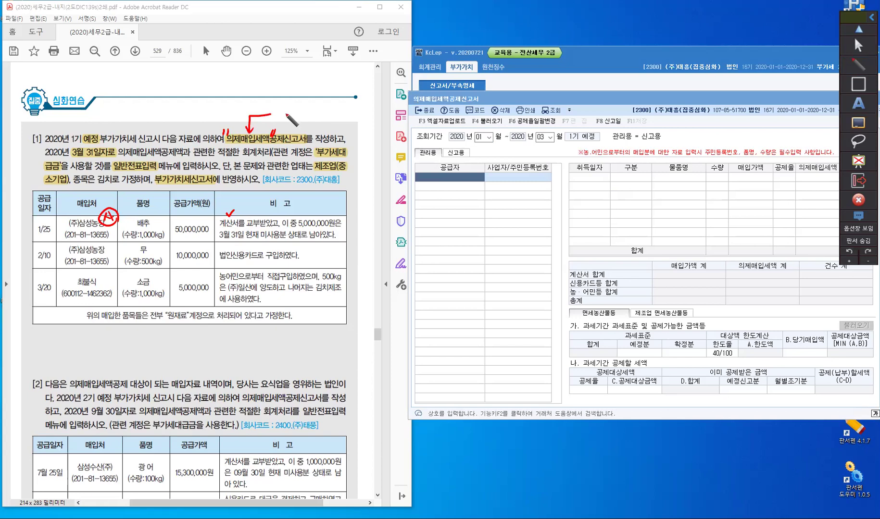
pyautogui.moveTo(276, 110); pyautogui.dragTo(309, 119)
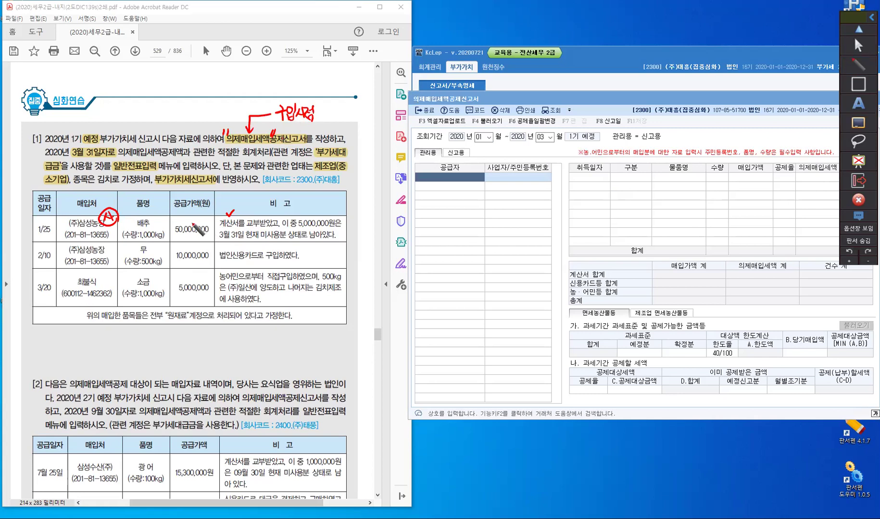
# Tick the 50,000,000 and 10,000,000 amounts and the credit card remark, and annotate 제조업(중소기업) with the rate 4/104
pyautogui.moveTo(191, 221); pyautogui.dragTo(197, 218)
pyautogui.moveTo(241, 244); pyautogui.dragTo(249, 243)
pyautogui.moveTo(311, 158); pyautogui.dragTo(314, 164)
pyautogui.moveTo(71, 172); pyautogui.dragTo(69, 179)
pyautogui.moveTo(351, 173)
pyautogui.mouseDown()
pyautogui.moveTo(348, 187)
pyautogui.moveTo(352, 174)
pyautogui.mouseUp()
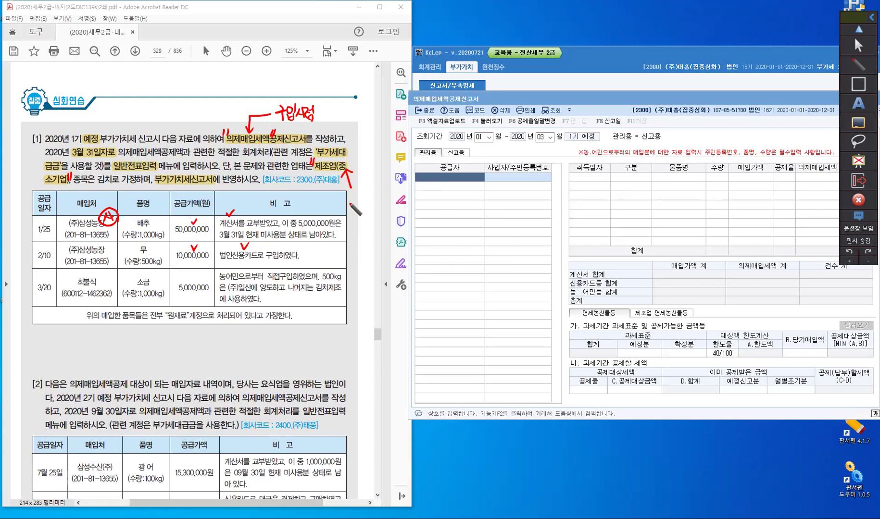
pyautogui.moveTo(354, 206)
pyautogui.mouseDown()
pyautogui.moveTo(356, 217)
pyautogui.moveTo(361, 207)
pyautogui.moveTo(373, 208)
pyautogui.moveTo(351, 222)
pyautogui.moveTo(342, 207)
pyautogui.mouseUp()
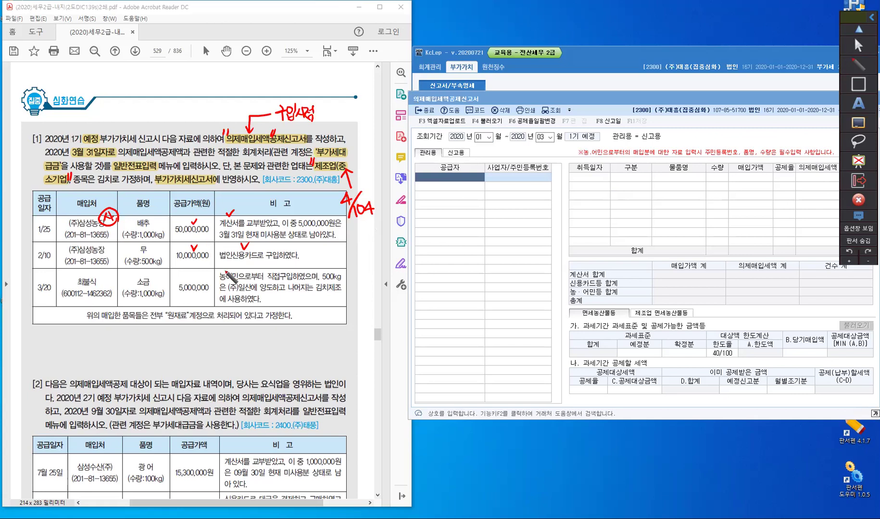
# In the 3/20 remark, tick 농어민, circle 양도 and write the note 면세 → 유통: 면세
pyautogui.moveTo(224, 269); pyautogui.dragTo(231, 267)
pyautogui.moveTo(271, 280); pyautogui.dragTo(274, 296)
pyautogui.moveTo(287, 299)
pyautogui.mouseDown()
pyautogui.moveTo(350, 307)
pyautogui.moveTo(356, 294)
pyautogui.moveTo(366, 307)
pyautogui.mouseUp()
pyautogui.moveTo(365, 299); pyautogui.dragTo(368, 301)
pyautogui.moveTo(370, 293); pyautogui.dragTo(371, 308)
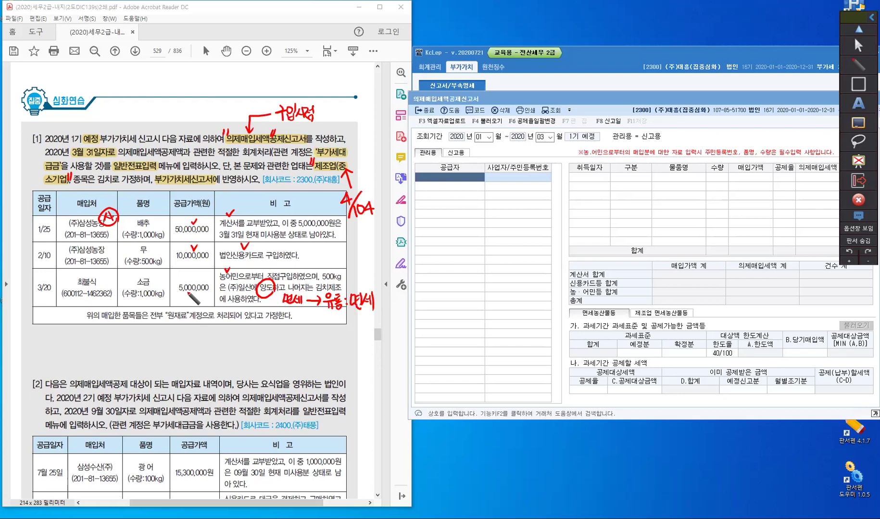
# Strike out the 3/20 supply amount, write 2,500,000 above it, and underline 원재료 below the table
pyautogui.moveTo(179, 287)
pyautogui.mouseDown()
pyautogui.moveTo(211, 288)
pyautogui.moveTo(184, 278)
pyautogui.moveTo(207, 275)
pyautogui.mouseUp()
pyautogui.click(189, 283)
pyautogui.click(203, 281)
pyautogui.moveTo(213, 274); pyautogui.dragTo(213, 275)
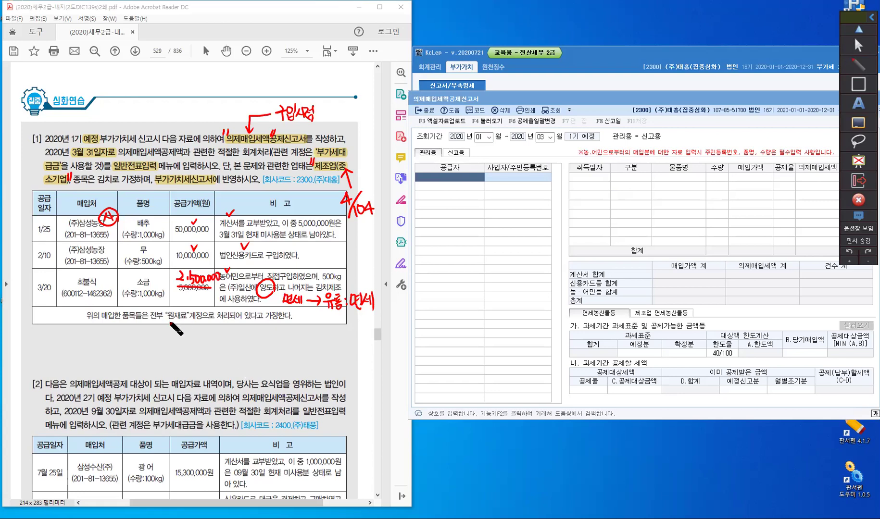
pyautogui.moveTo(166, 321); pyautogui.dragTo(179, 321)
pyautogui.click(851, 44)
# Look up (주)삼성농장 and enter it as the supplier in the form's first row
pyautogui.click(458, 175)
pyautogui.press('F2')
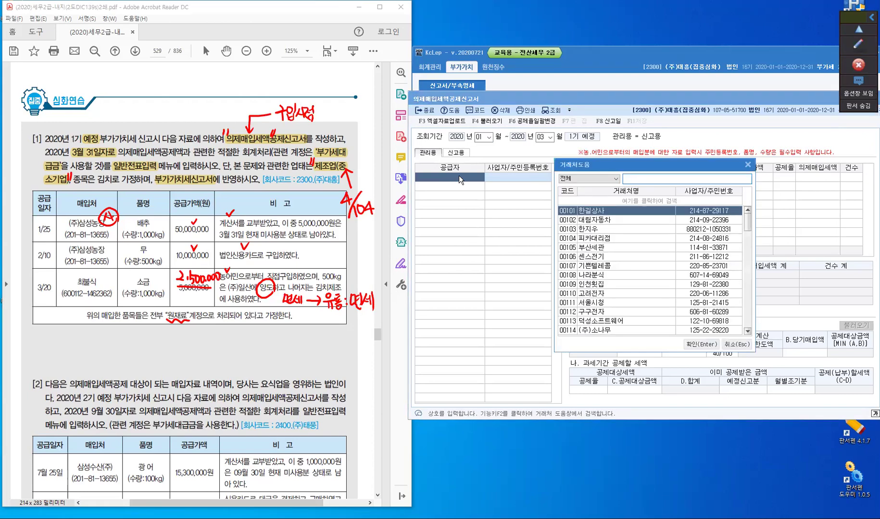
pyautogui.write('삼농')
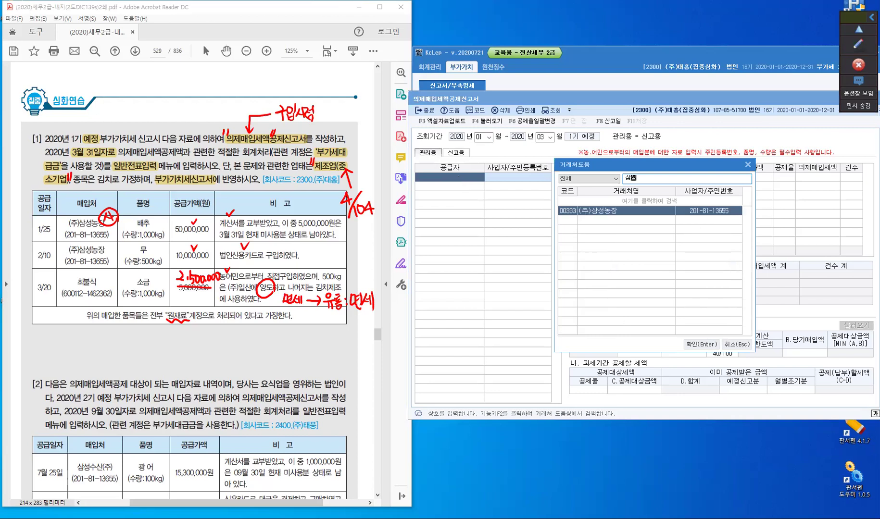
pyautogui.press('Return')
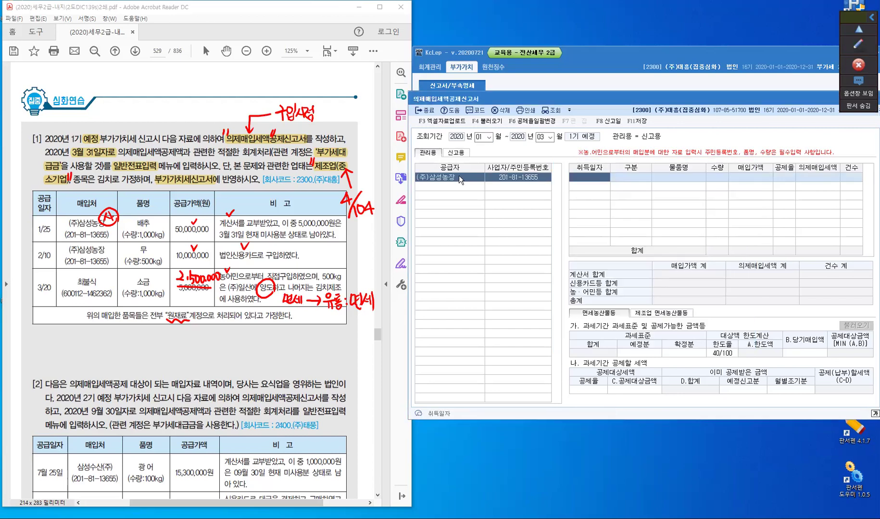
# Enter the supplier's first purchase with acquisition date 2020-01-25, type 계산서 and item name 배추
pyautogui.write('2020-01-')
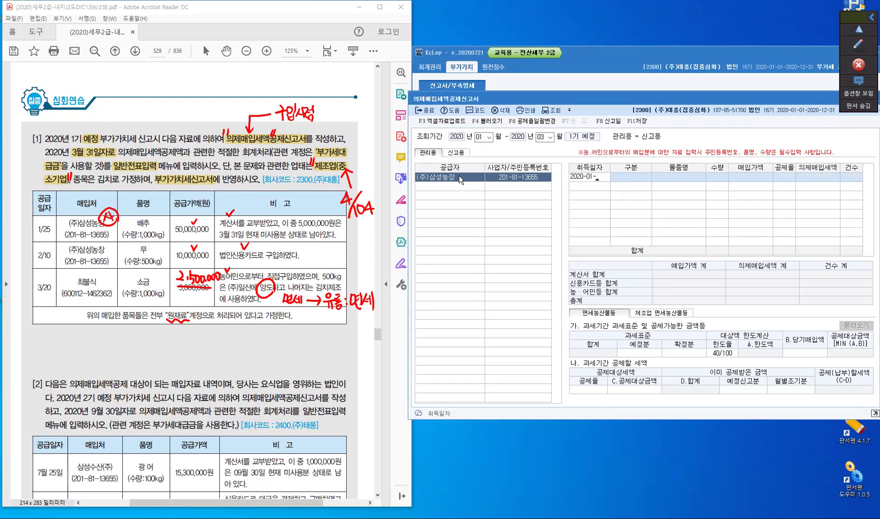
pyautogui.write('25')
pyautogui.press('Return')
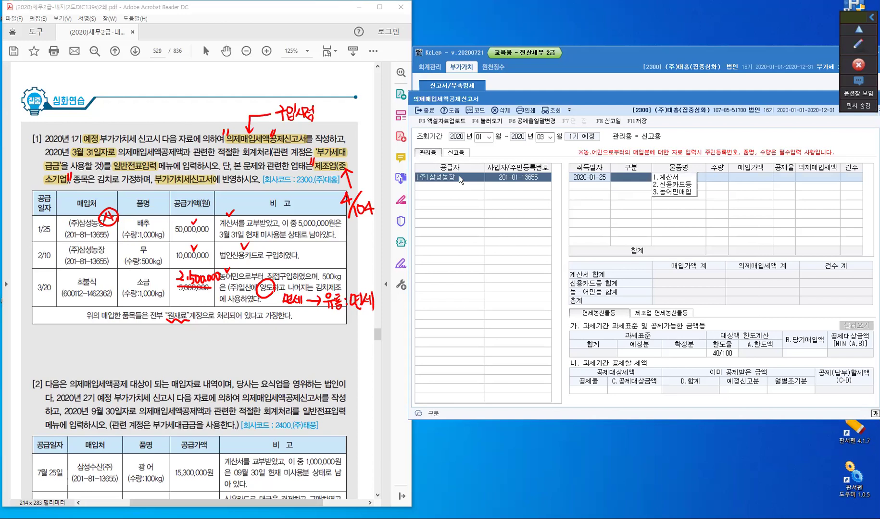
pyautogui.write('1')
pyautogui.press('Return')
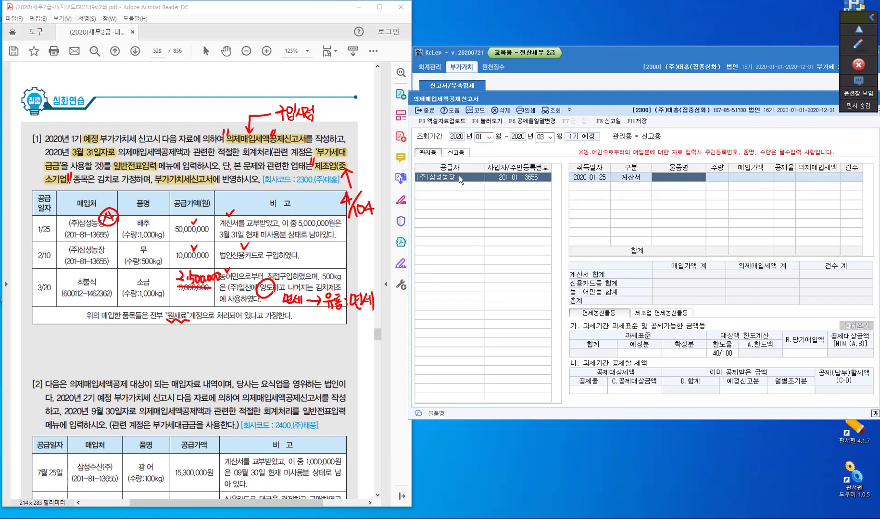
pyautogui.write('배추')
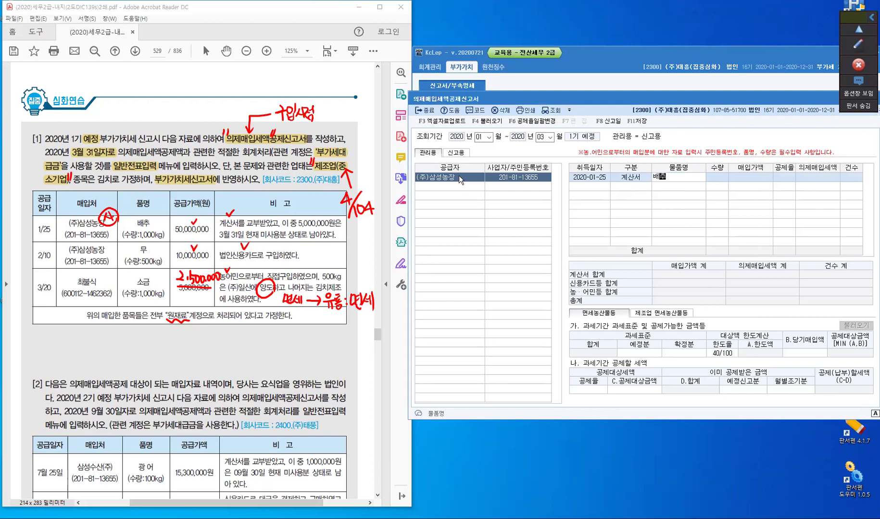
pyautogui.press('Return')
# Complete the 배추 purchase with quantity 1,000, purchase price 50,000,000, deduction rate 4/104 and a case count of 1
pyautogui.write('1')
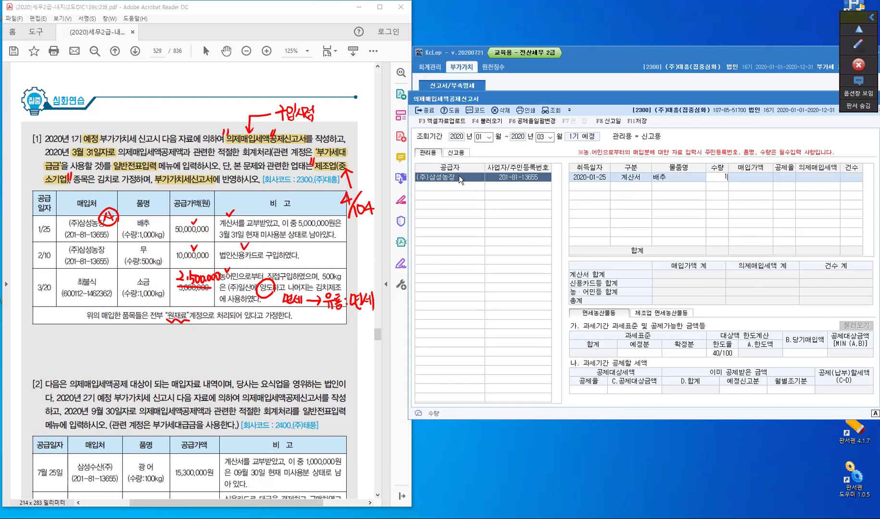
pyautogui.write(',000')
pyautogui.press('Return')
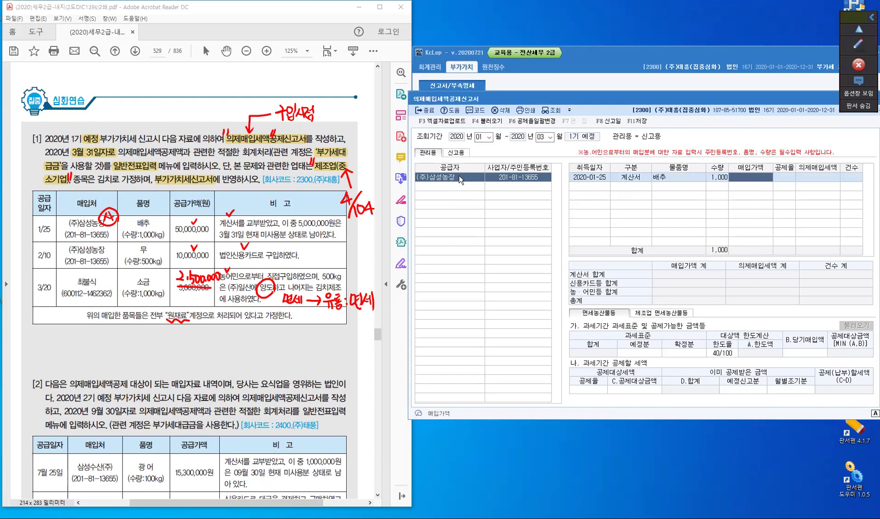
pyautogui.write('50,000,000')
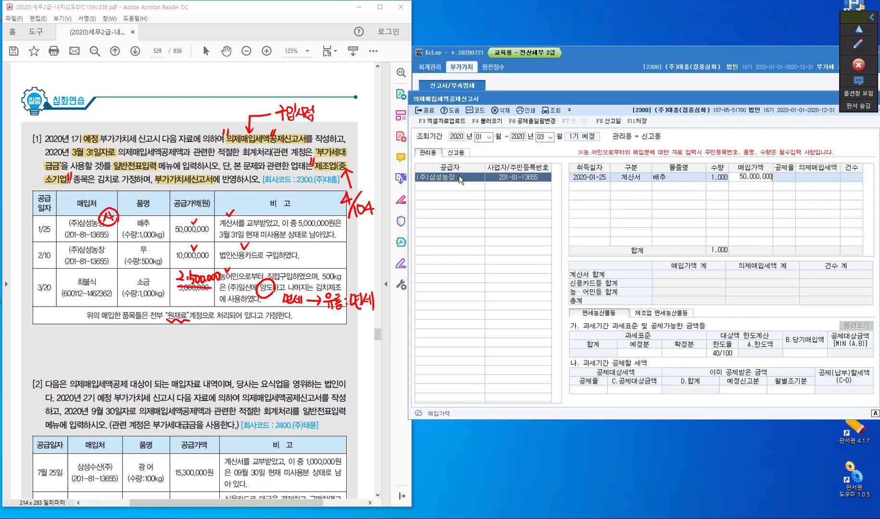
pyautogui.press('Return')
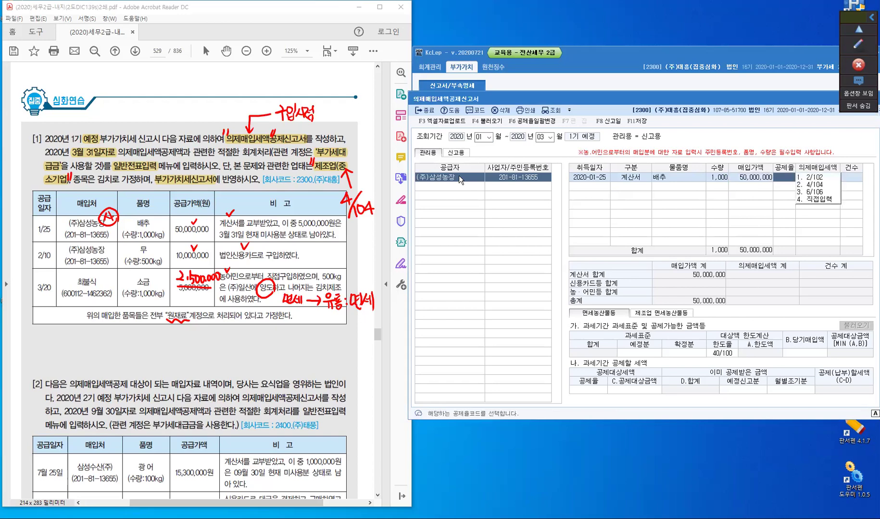
pyautogui.press('Return')
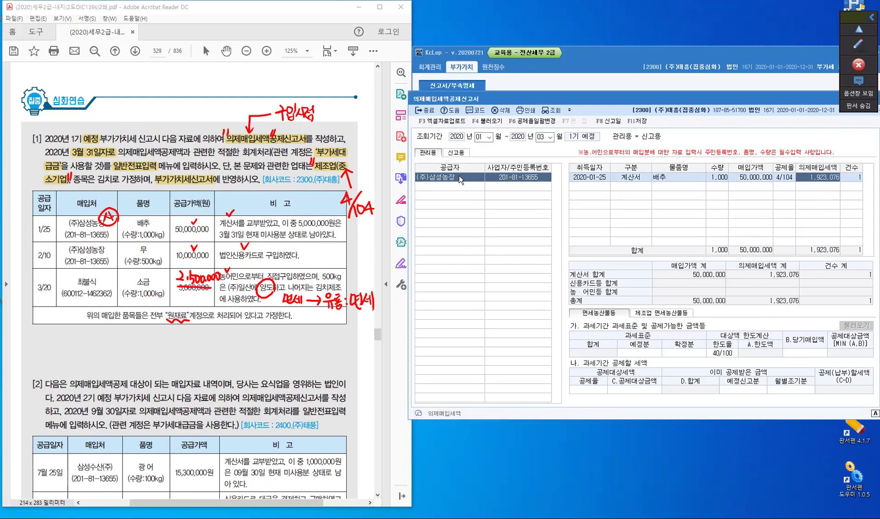
pyautogui.press('Return')
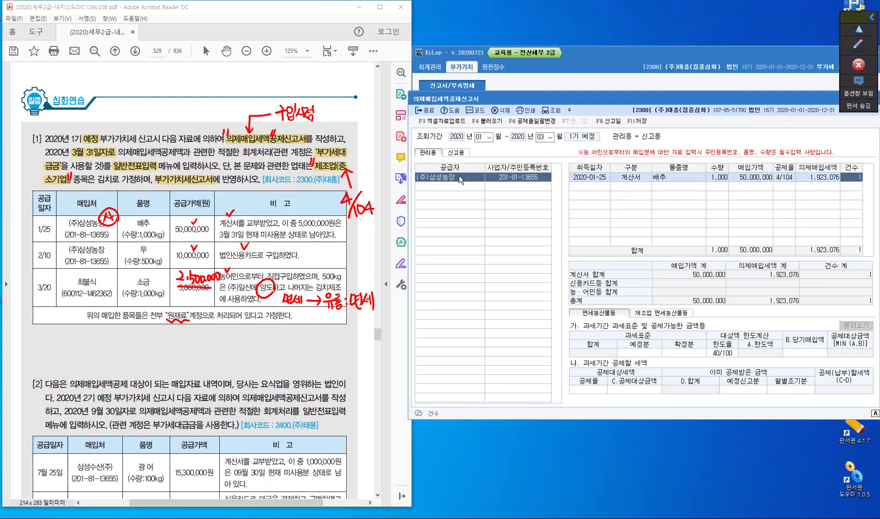
# Enter (주)삼성농장's second purchase with acquisition date 2020-02-10, type 신용카드등 and item name 무
pyautogui.press('Return')
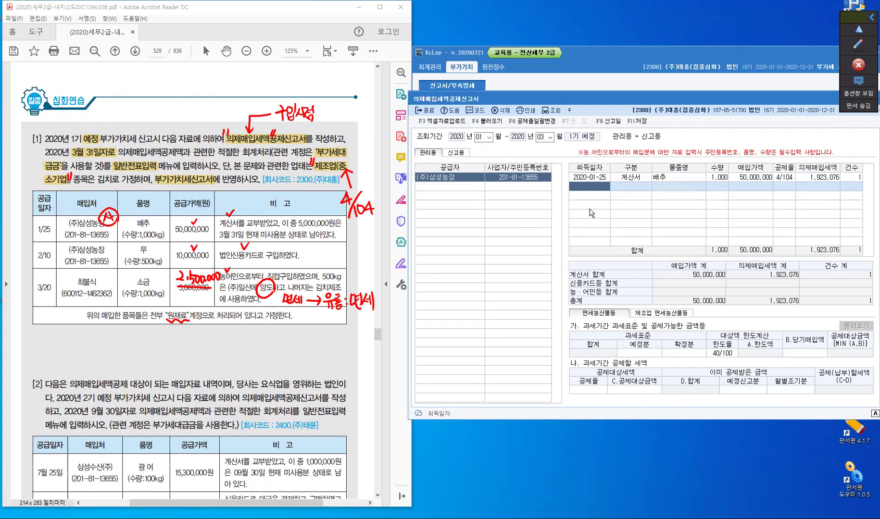
pyautogui.write('2020-02-10')
pyautogui.press('Return')
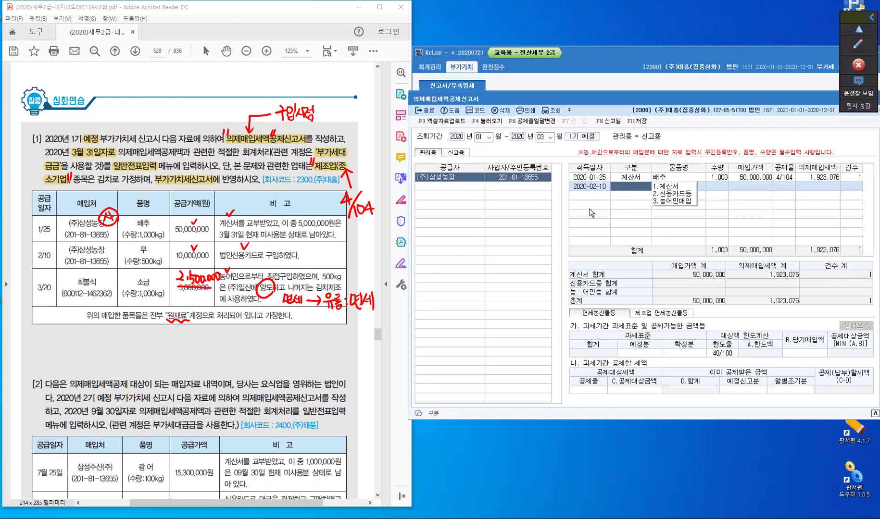
pyautogui.press('2')
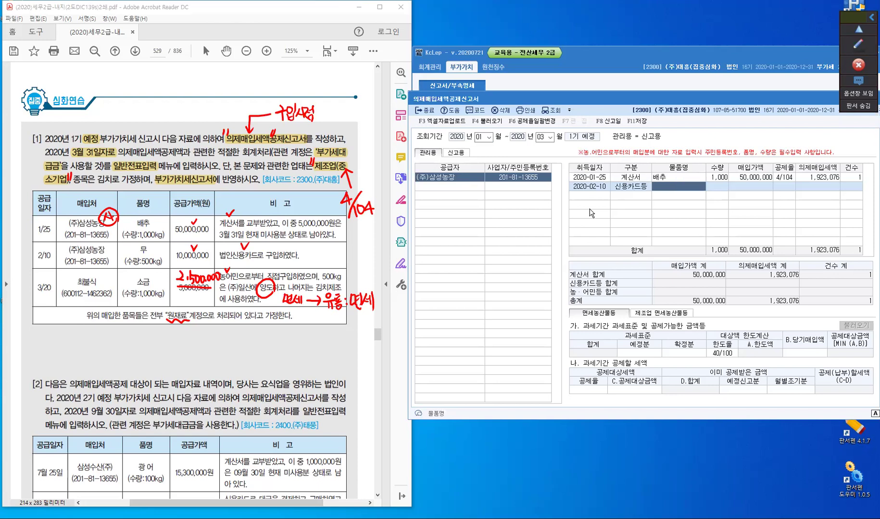
pyautogui.write('무')
pyautogui.press('Return')
# Complete the 무 purchase with quantity 500, purchase price 10,000,000, deduction rate 4/104 and a case count of 1
pyautogui.write('500')
pyautogui.press('Return')
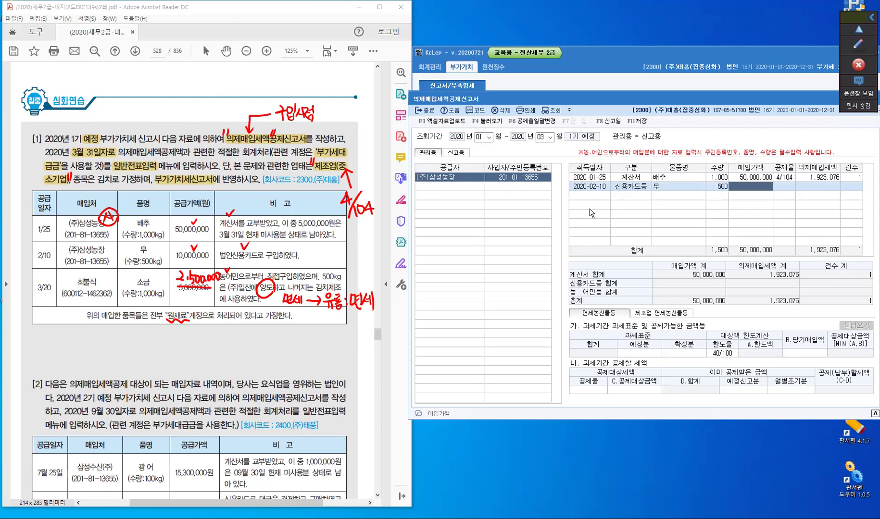
pyautogui.write('10,000,000')
pyautogui.press('Return')
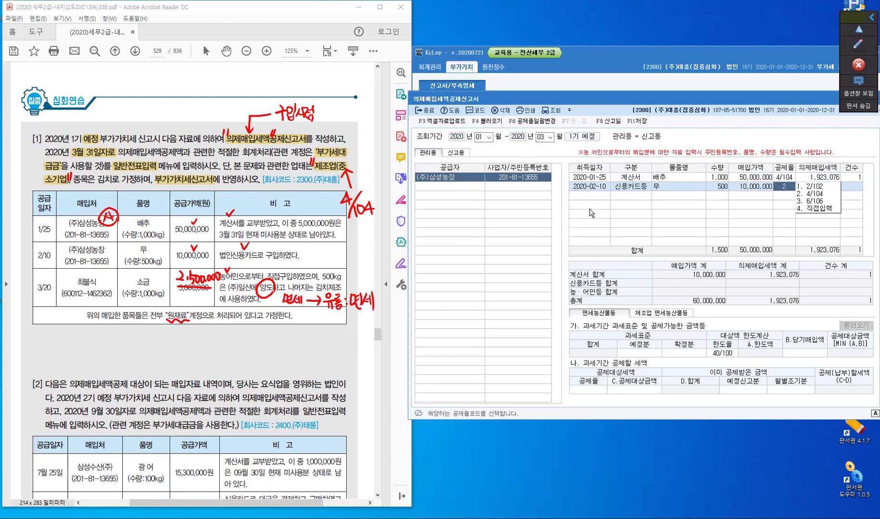
pyautogui.press('Return')
pyautogui.press('Return')
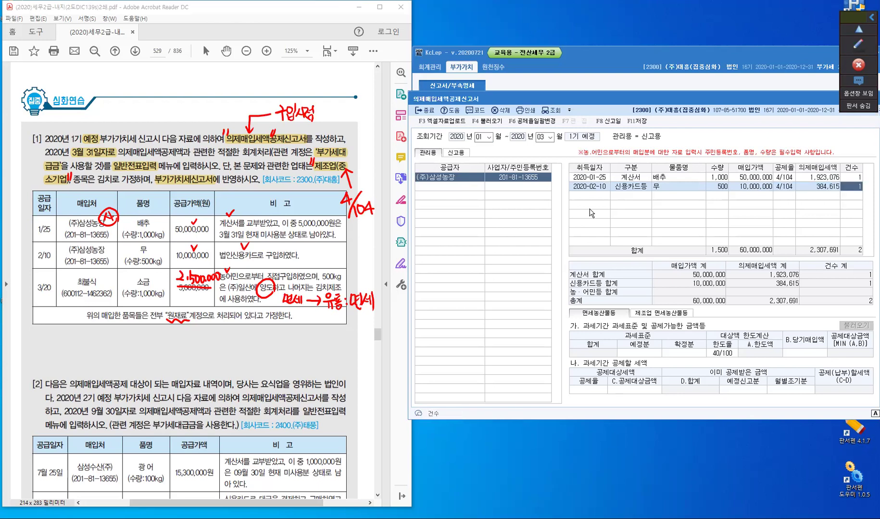
pyautogui.press('Return')
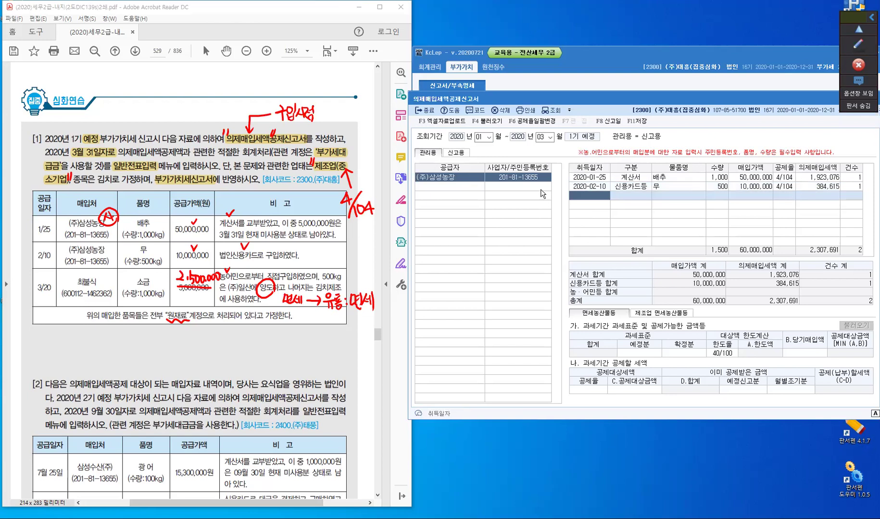
# Look up the individual farmer from the 3/20 purchase and enter that supplier in the form's second row
pyautogui.click(461, 185)
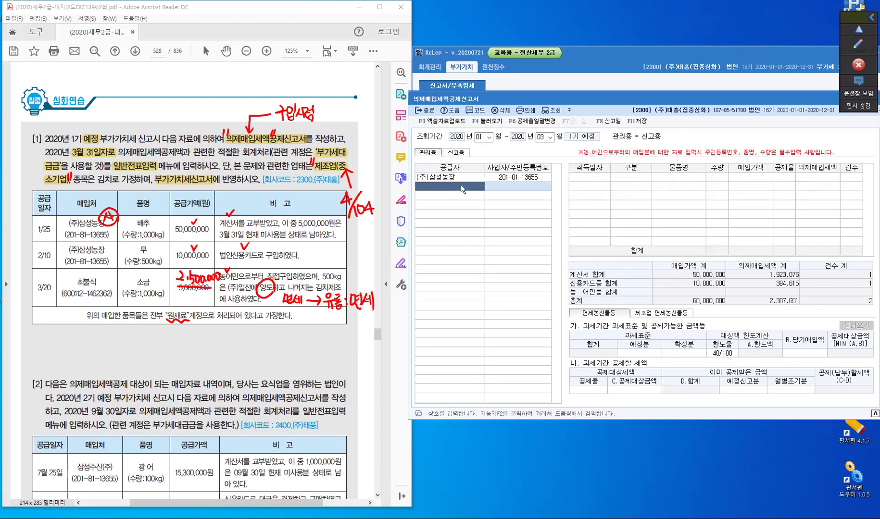
pyautogui.write('최불')
pyautogui.press('Return')
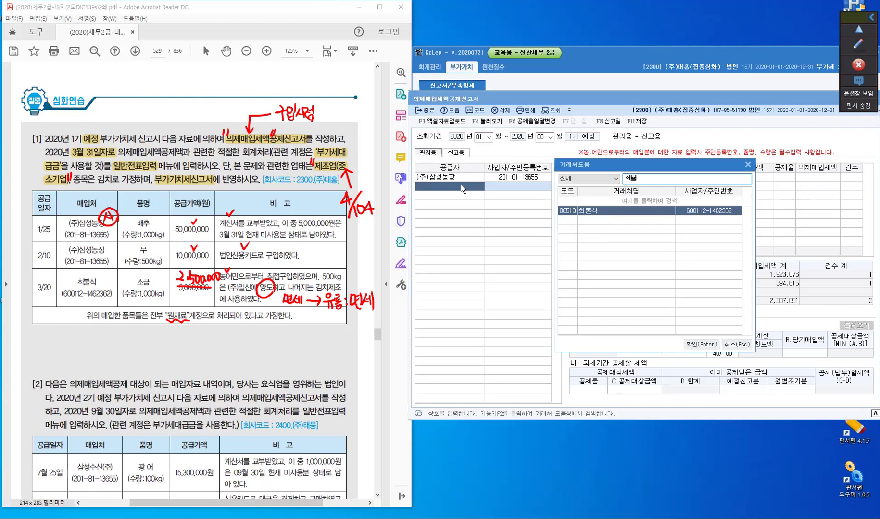
pyautogui.press('Return')
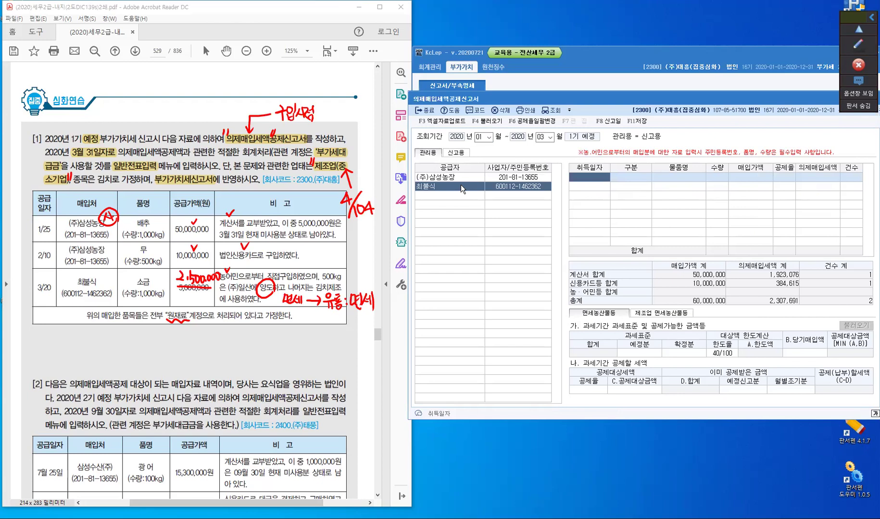
# Enter the farmer's purchase with acquisition date 2020-03-20, type 농어민매입 and item name 소금
pyautogui.press('Return')
pyautogui.write('0320')
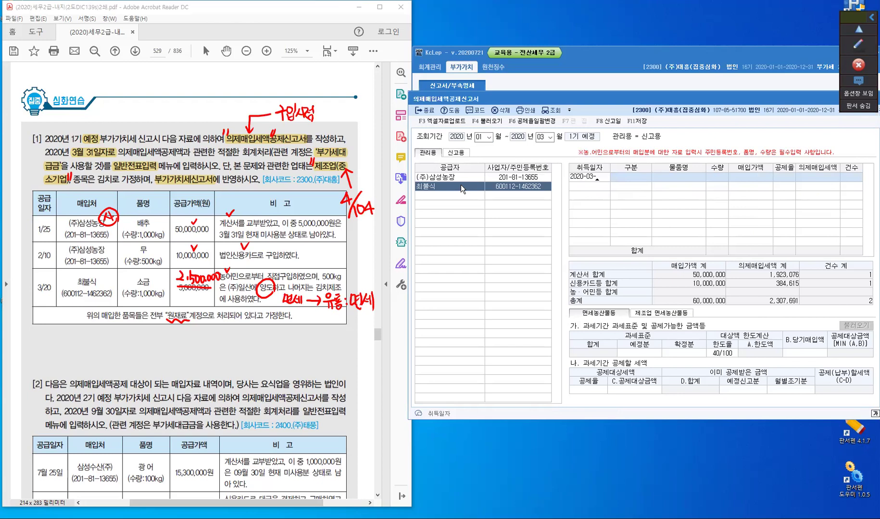
pyautogui.press('Return')
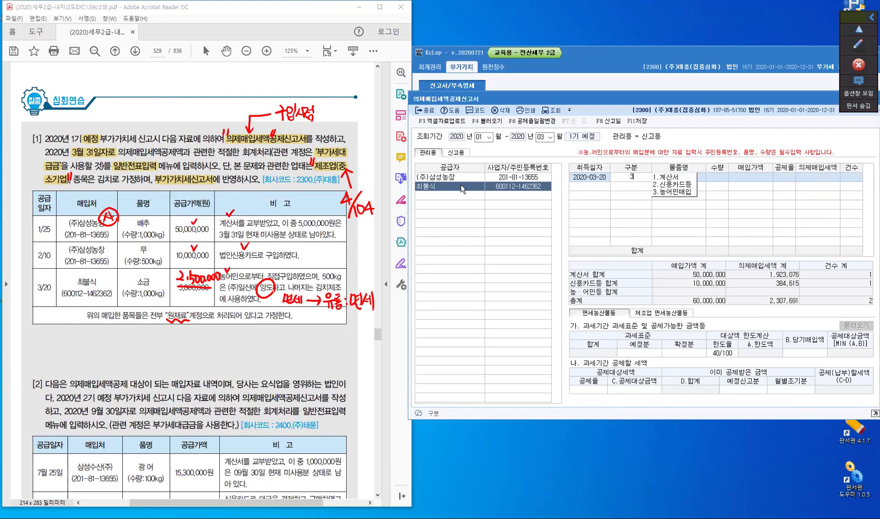
pyautogui.press('Return')
pyautogui.write('소')
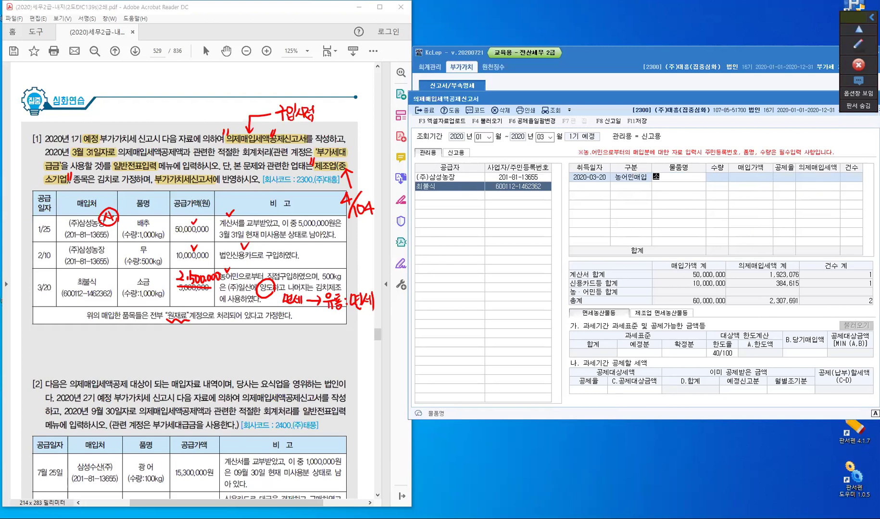
pyautogui.write('금')
pyautogui.press('Return')
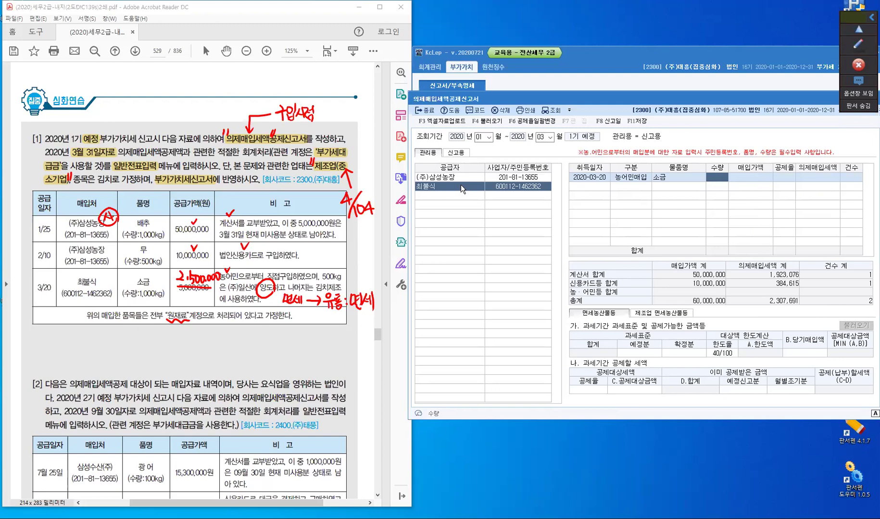
# Complete the 소금 purchase with quantity 500, purchase price 2,500,000, deduction rate 4/104 and a case count of 1
pyautogui.write('500')
pyautogui.press('Return')
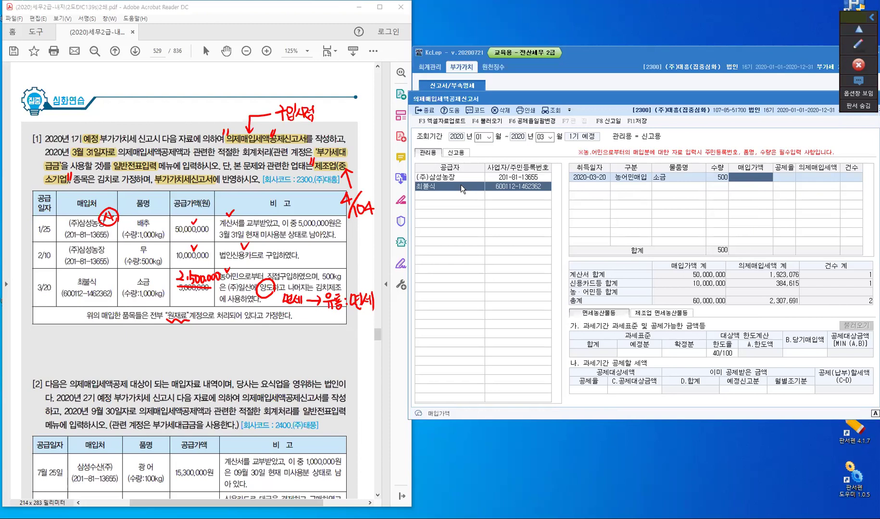
pyautogui.write('2,500,000')
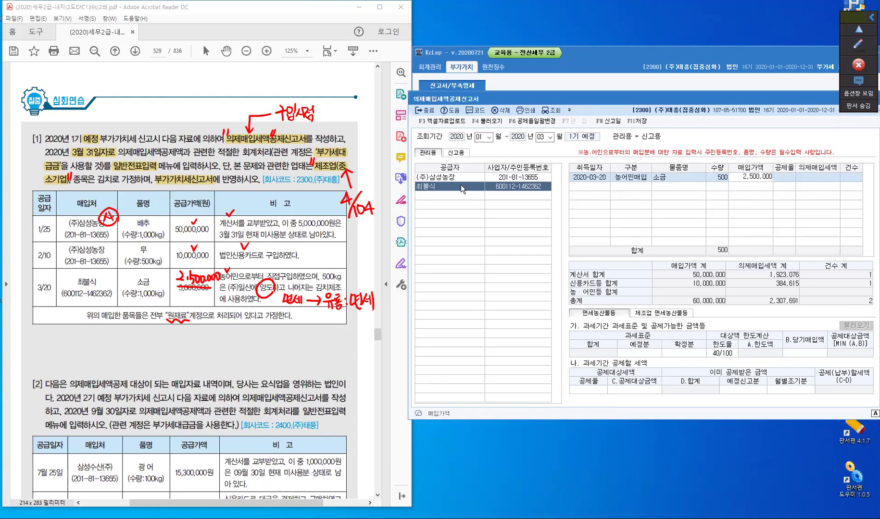
pyautogui.press('Return')
pyautogui.write('2')
pyautogui.press('Return')
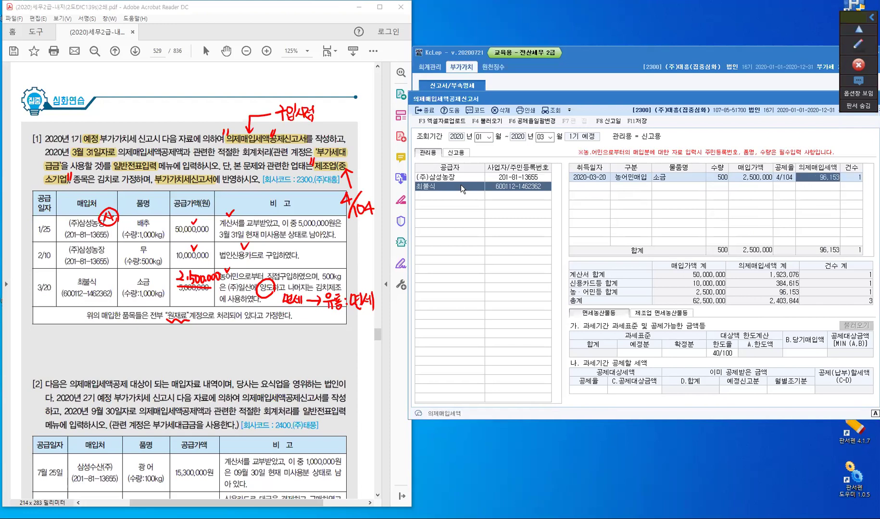
pyautogui.press('Return')
pyautogui.press('Return')
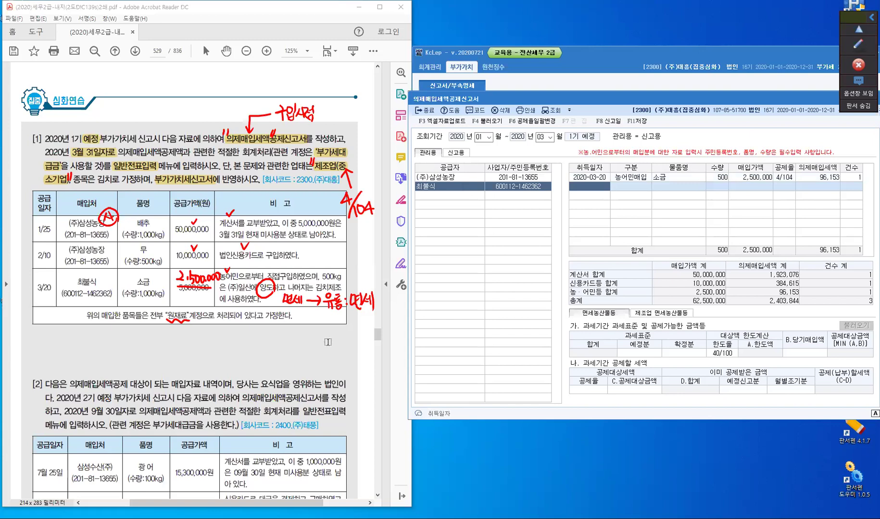
pyautogui.click(449, 196)
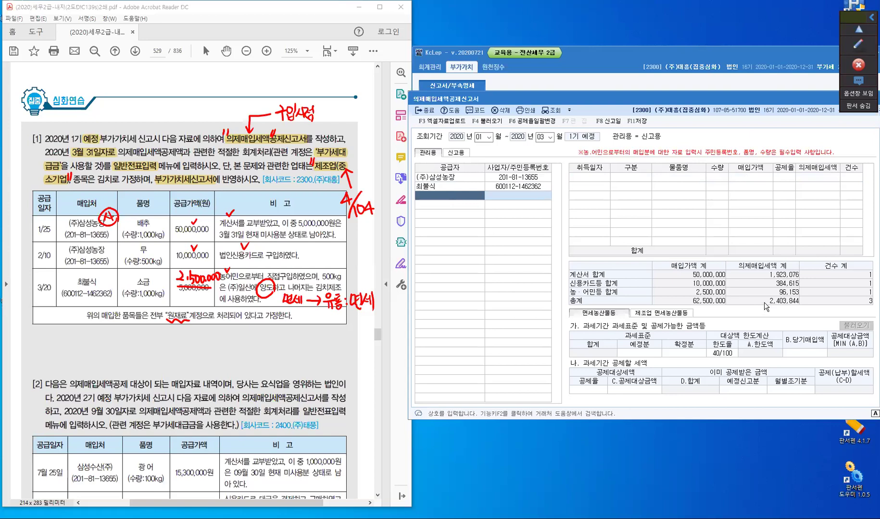
# Handwrite the total deemed input tax 2,403,844 in red below the exercise [1] table and put the pen away
pyautogui.press('ctrl')
pyautogui.hotkey('ctrl', '1')
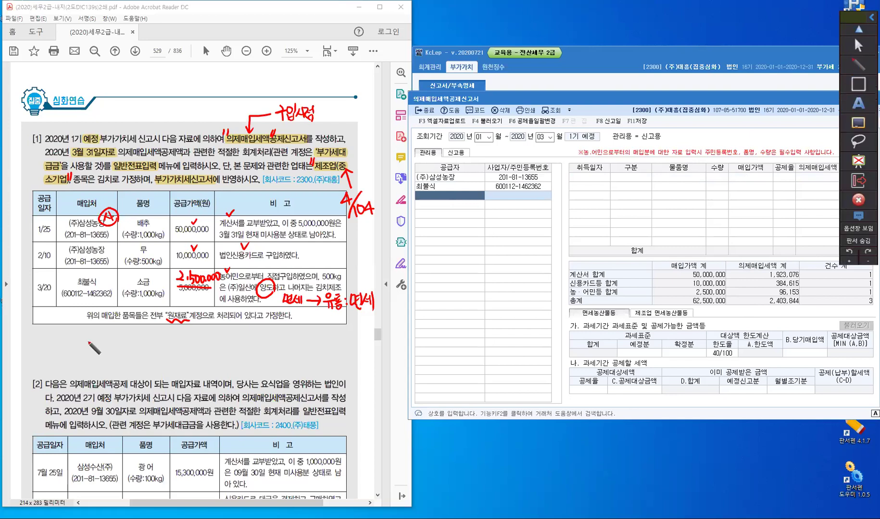
pyautogui.moveTo(88, 343); pyautogui.dragTo(95, 345)
pyautogui.click(98, 346)
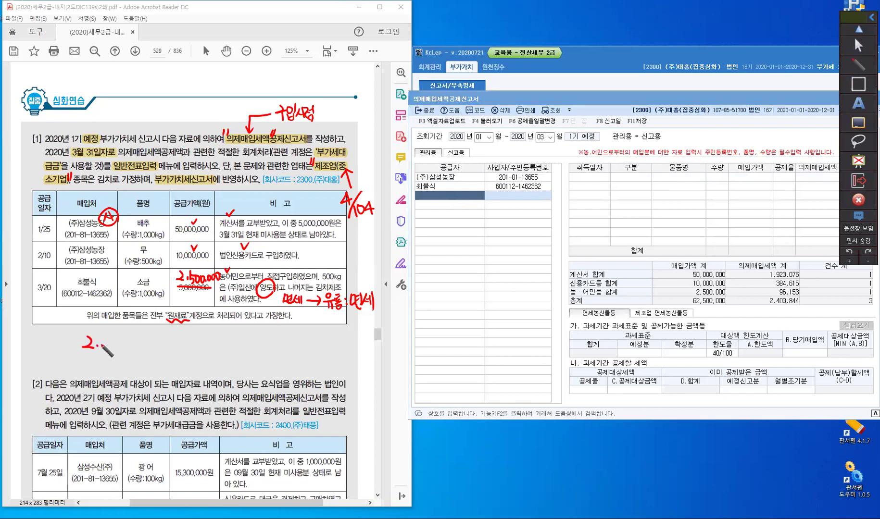
pyautogui.moveTo(107, 337)
pyautogui.mouseDown()
pyautogui.moveTo(108, 351)
pyautogui.moveTo(115, 339)
pyautogui.mouseUp()
pyautogui.moveTo(119, 338)
pyautogui.mouseDown()
pyautogui.moveTo(121, 349)
pyautogui.moveTo(143, 340)
pyautogui.mouseUp()
pyautogui.click(129, 350)
pyautogui.moveTo(158, 342); pyautogui.dragTo(159, 348)
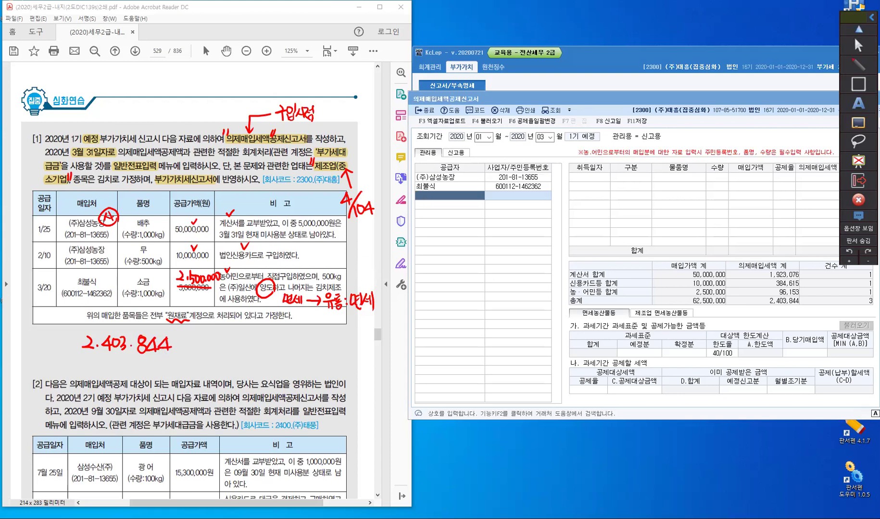
pyautogui.click(859, 63)
pyautogui.click(863, 49)
# Save the completed 의제매입세액공제신고서 and close it
pyautogui.click(639, 124)
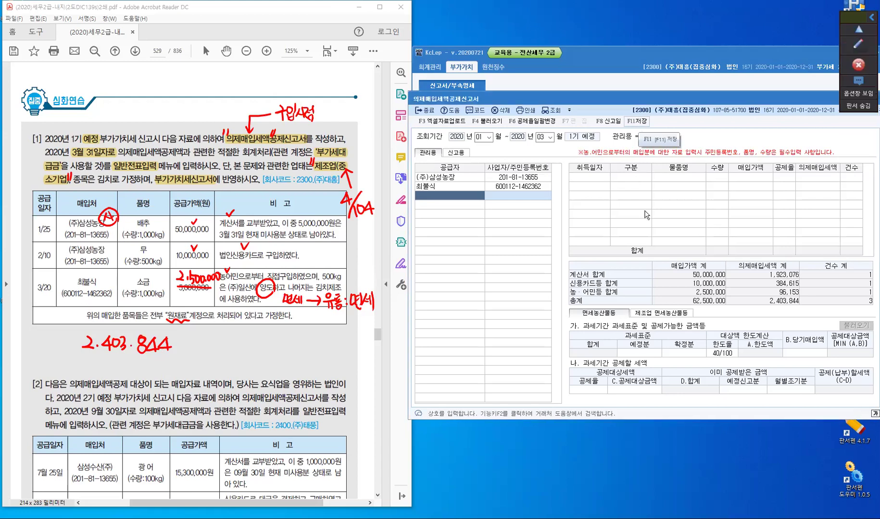
pyautogui.click(660, 278)
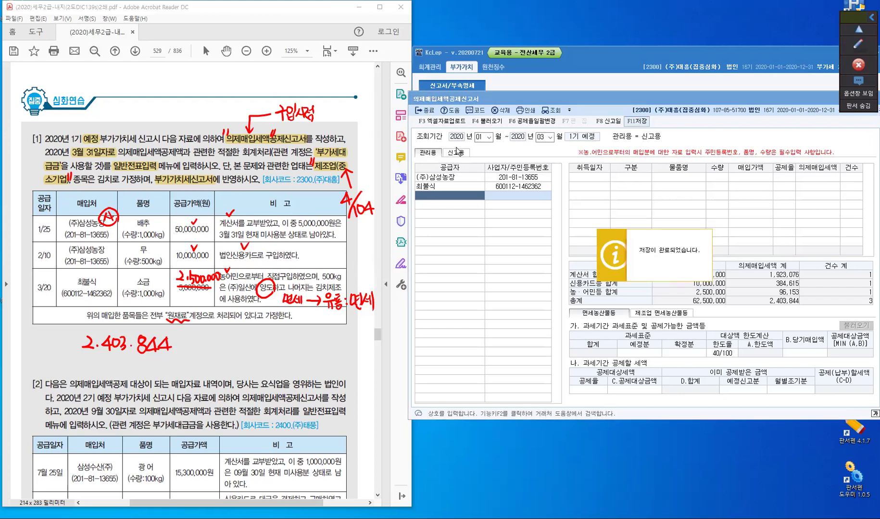
pyautogui.click(426, 113)
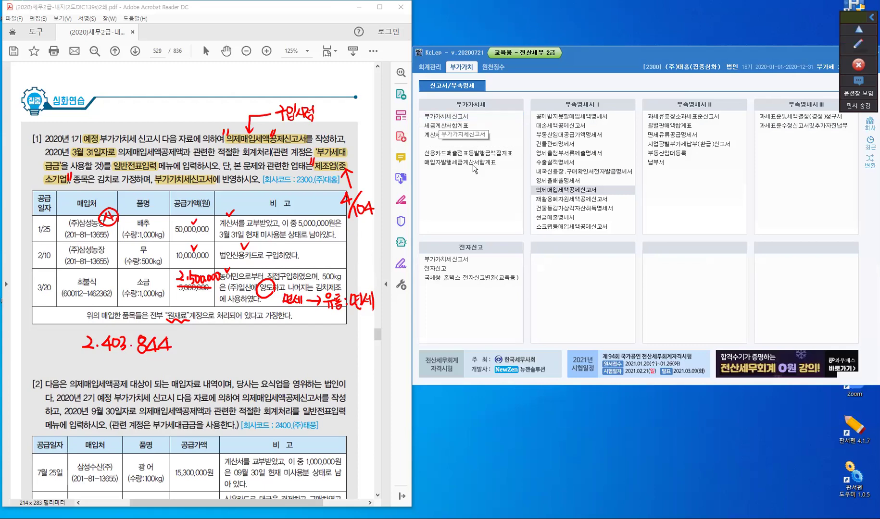
# Open the 부가가치세신고서 and load the period from January 1 to March 31, 2020
pyautogui.click(461, 119)
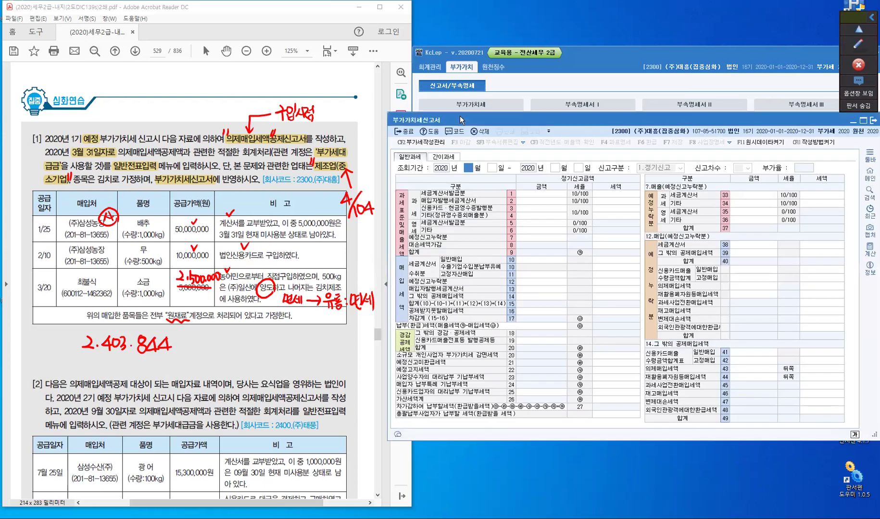
pyautogui.write('1')
pyautogui.press('Return')
pyautogui.press('Return')
pyautogui.write('3')
pyautogui.press('Return')
pyautogui.press('Return')
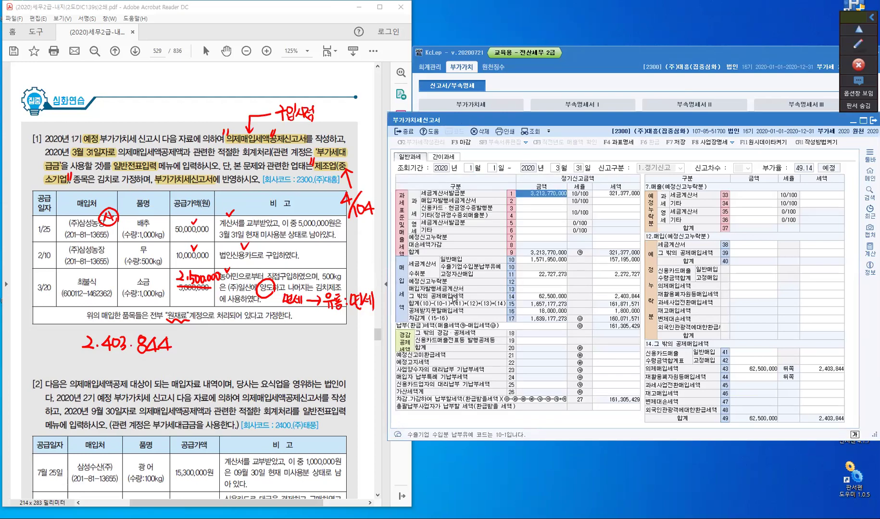
# Check the 그 밖의 공제매입세액 and 의제매입세액 lines, and save and close the VAT return
pyautogui.click(525, 296)
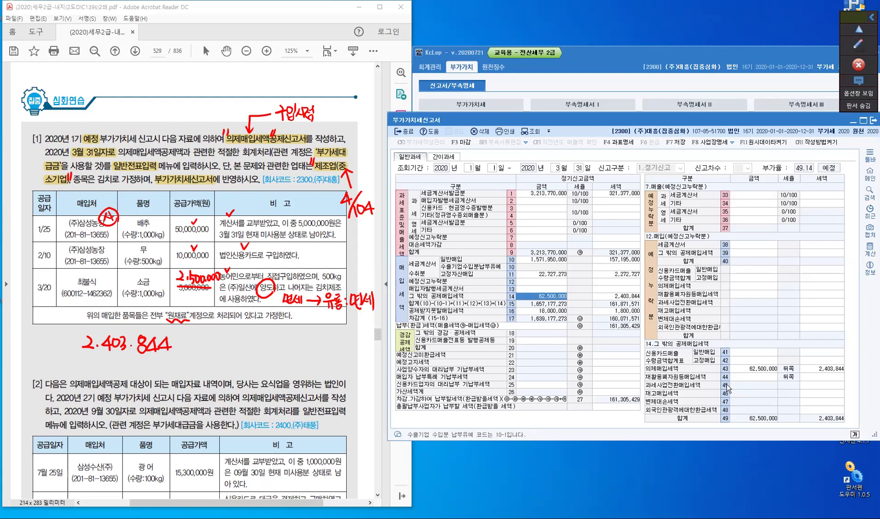
pyautogui.click(737, 370)
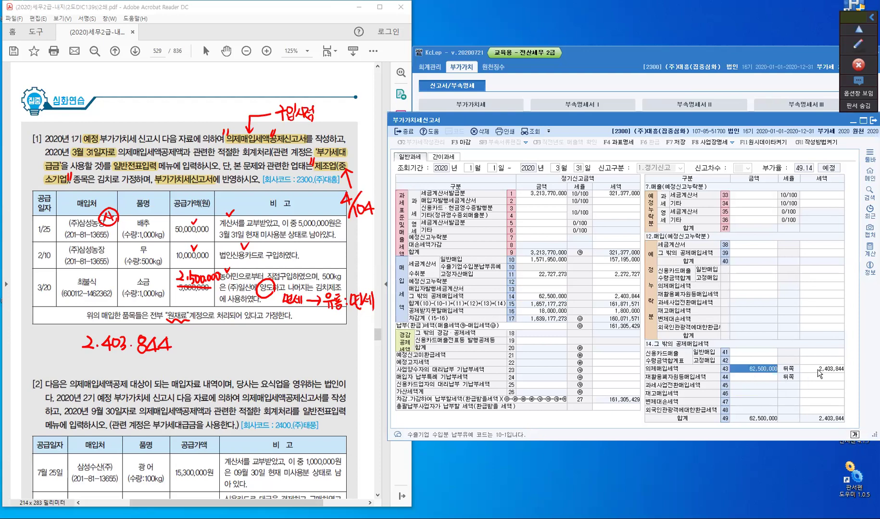
pyautogui.click(670, 142)
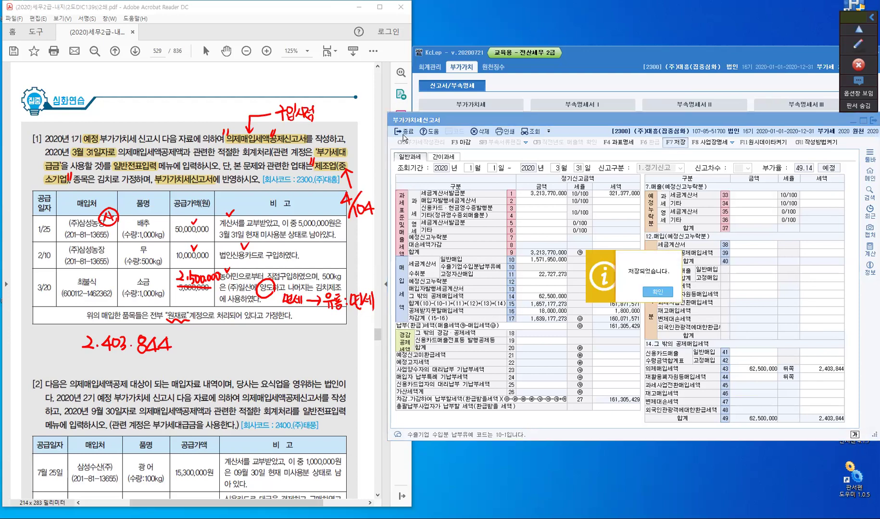
pyautogui.press('Return')
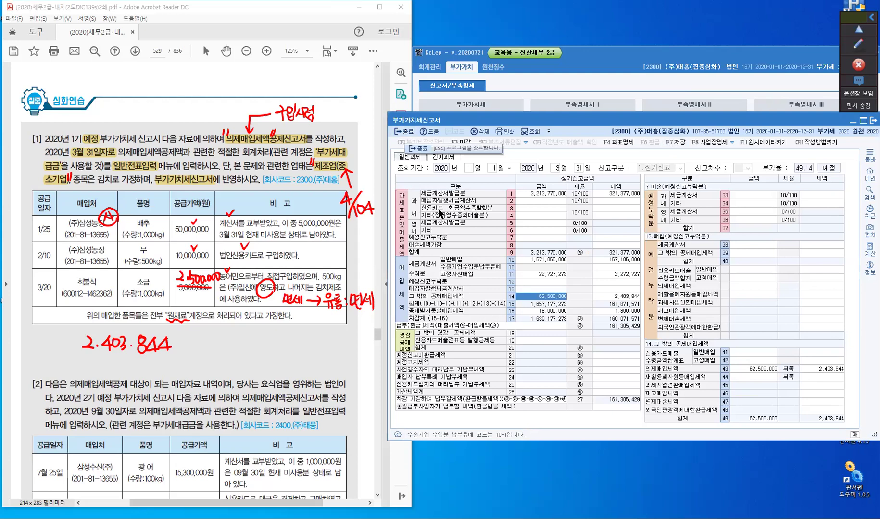
pyautogui.press('Escape')
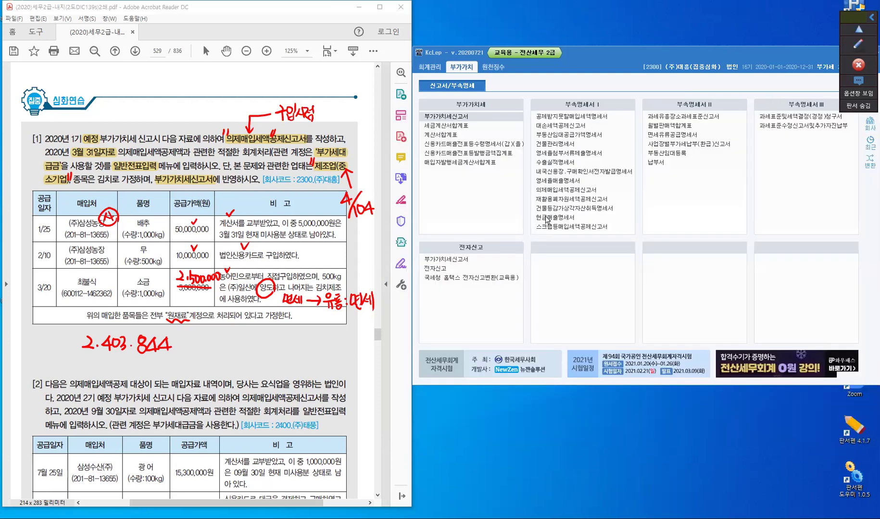
# Open 일반전표입력 in 회계관리 and load the vouchers dated March 31, 2020
pyautogui.click(433, 67)
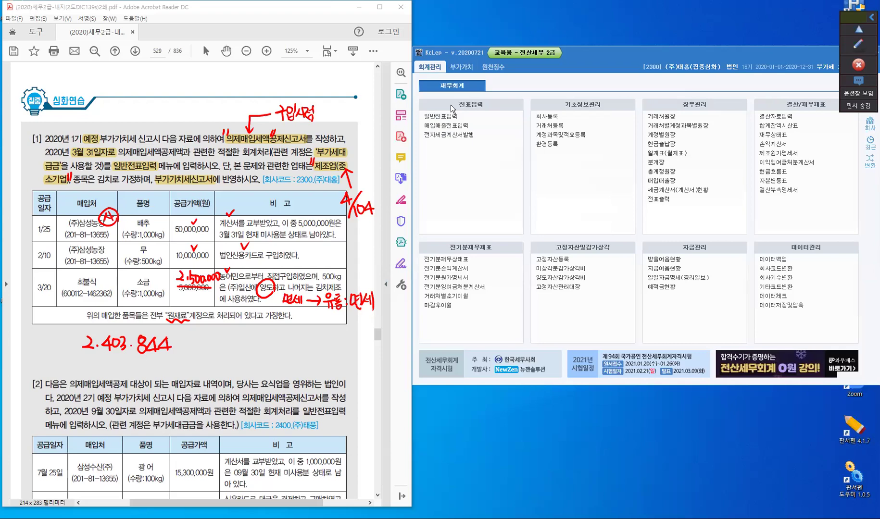
pyautogui.click(443, 117)
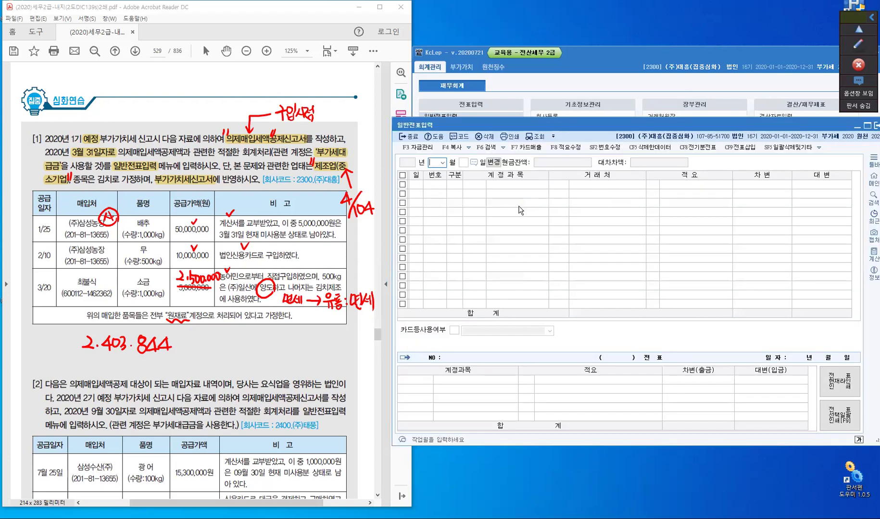
pyautogui.write('0')
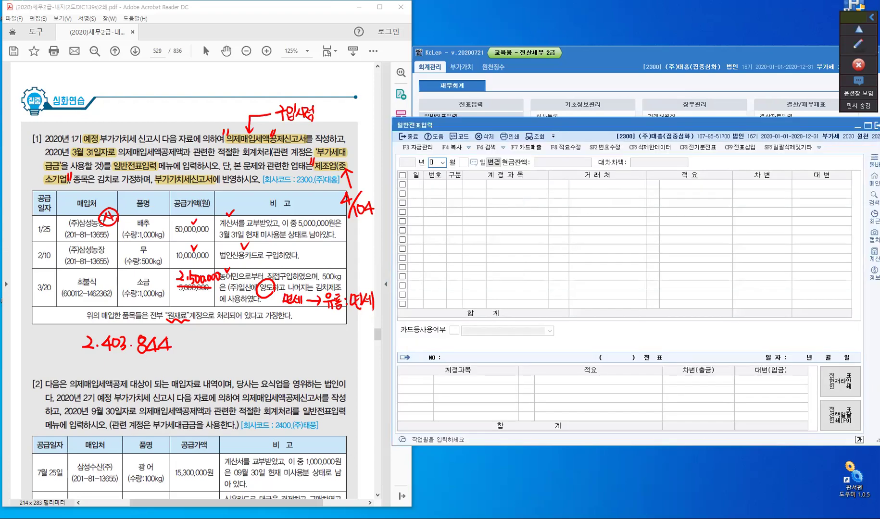
pyautogui.write('3')
pyautogui.press('Return')
pyautogui.write('31')
pyautogui.press('Return')
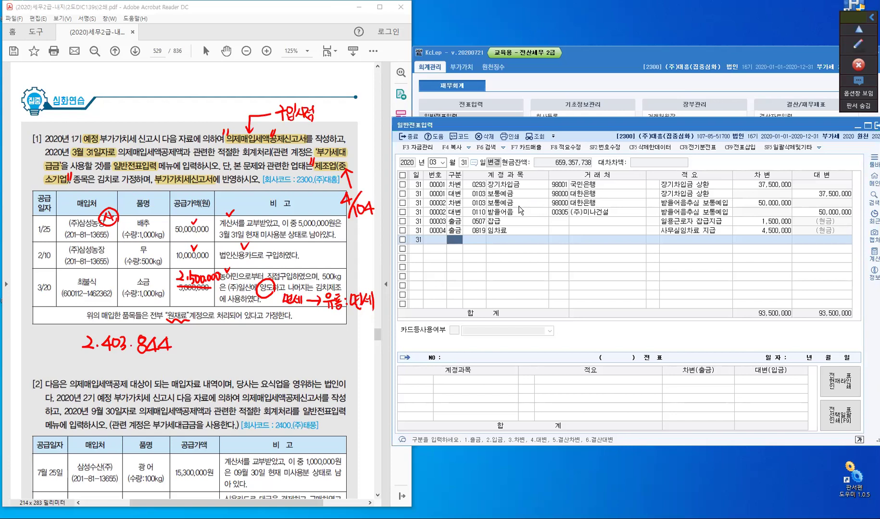
# Start a debit (차변) line with account 0135 부가세대급금, leaving the trading partner and description code empty
pyautogui.press('Return')
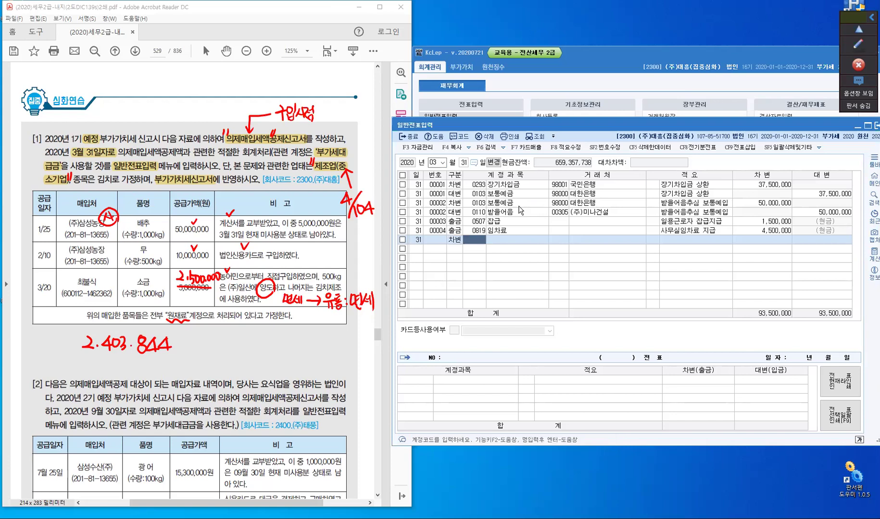
pyautogui.write('135')
pyautogui.press('Return')
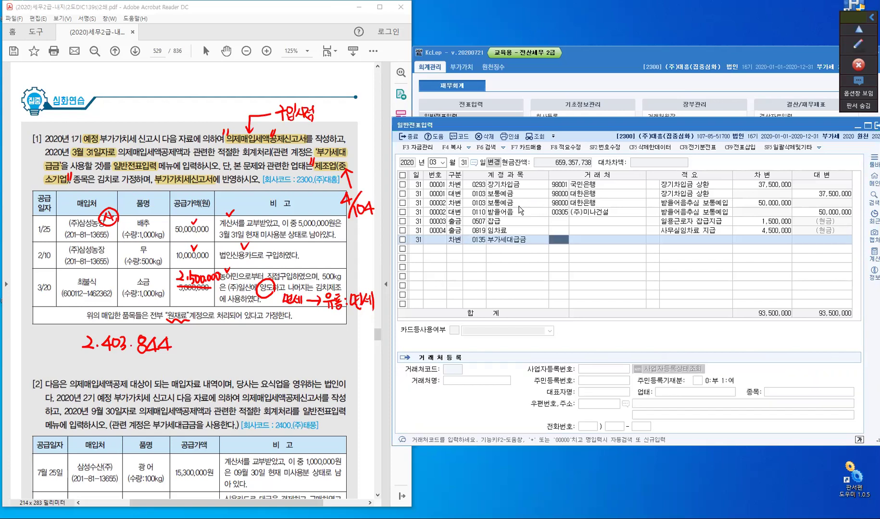
pyautogui.press('Return')
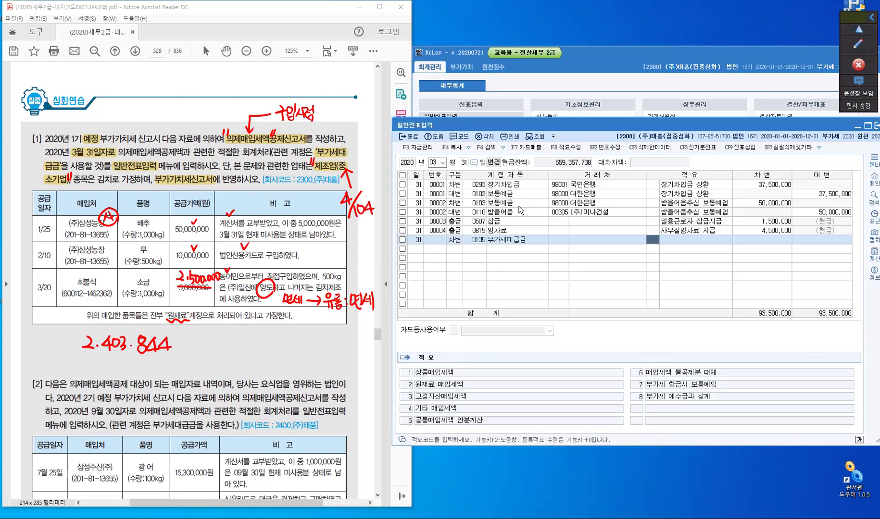
pyautogui.press('Return')
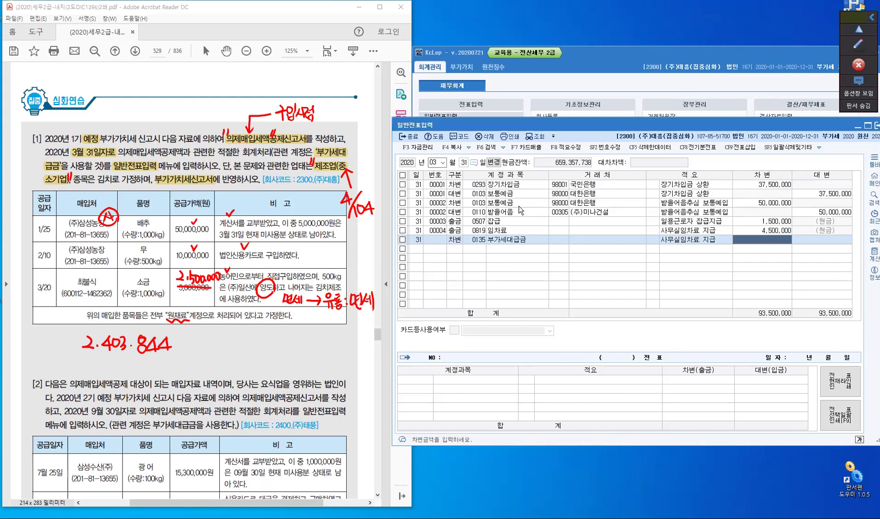
# Clear the carried-over description of the 부가세대급금 line and set its debit amount to 2,403,844
pyautogui.press('Left')
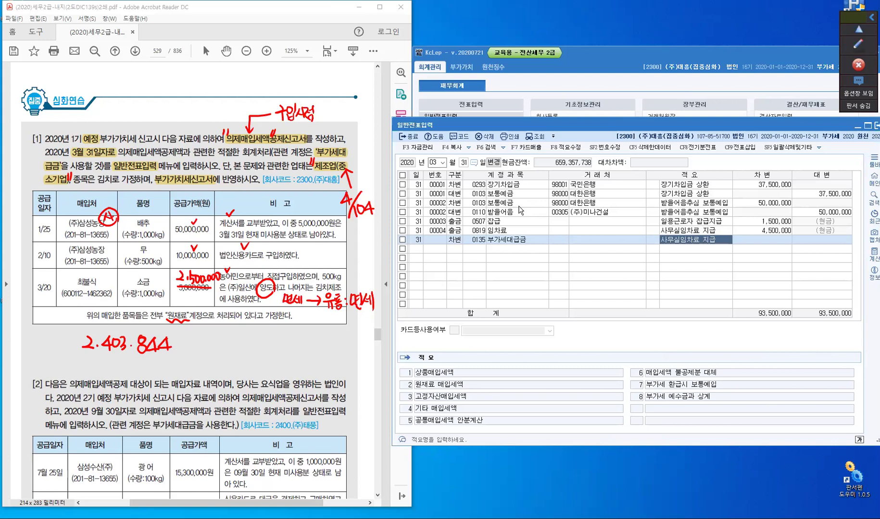
pyautogui.write('사무실임채')
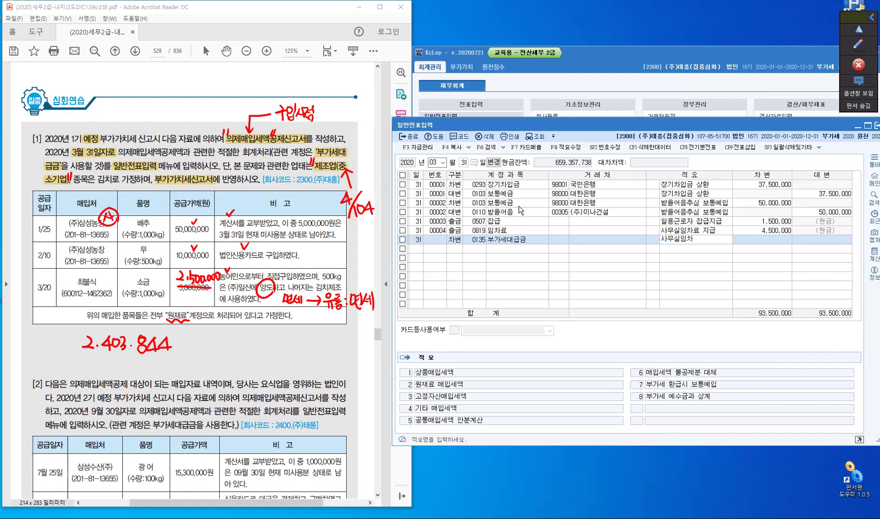
pyautogui.press('Return')
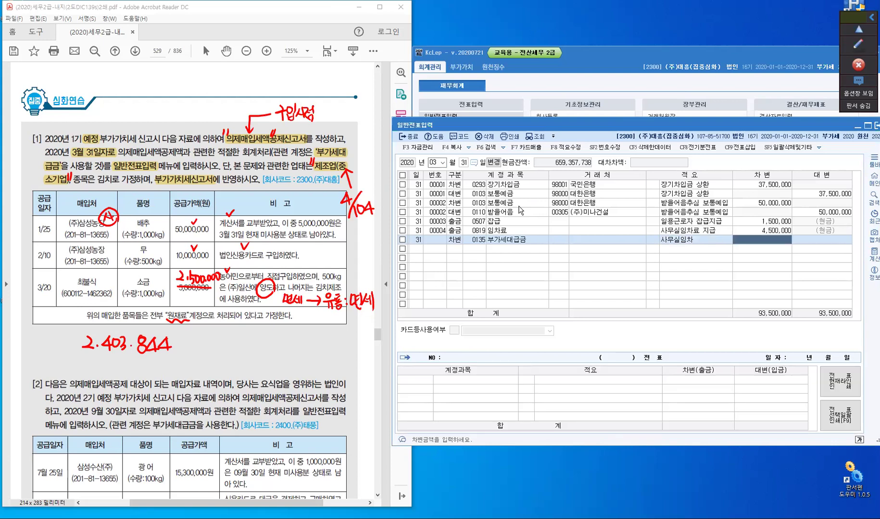
pyautogui.press('Left')
pyautogui.press('BackSpace')
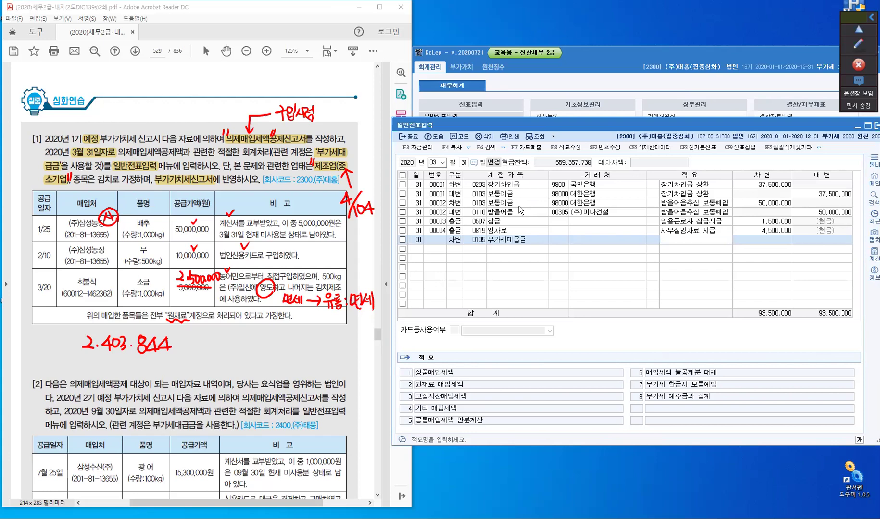
pyautogui.press('Return')
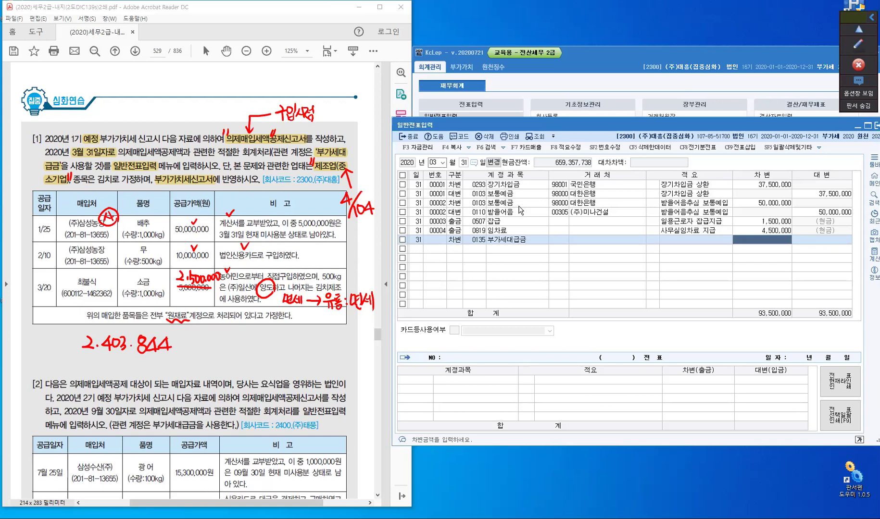
pyautogui.write('2,403,844')
pyautogui.press('Return')
# Add the credit line 0153 원재료 for 2,403,844 with description 8 타계정으로 대체액 원가명세서 반영분, and close 일반전표입력
pyautogui.write('4')
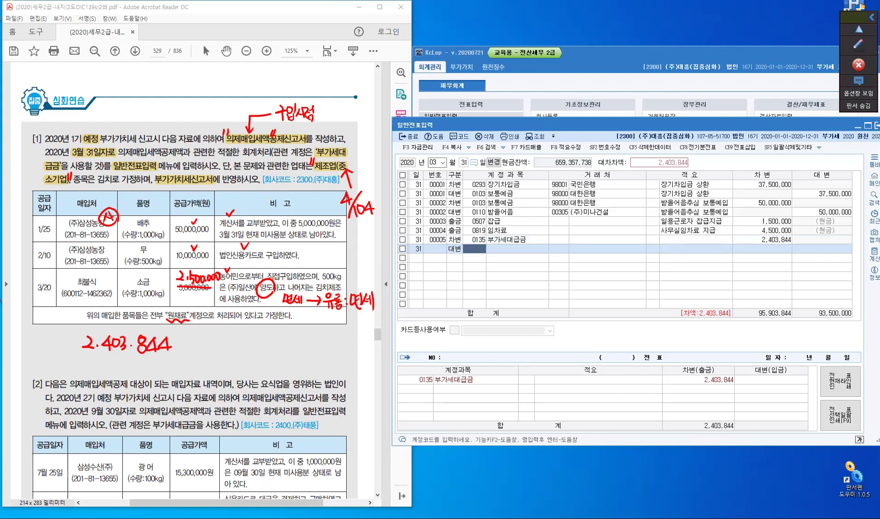
pyautogui.write('0153')
pyautogui.press('Return')
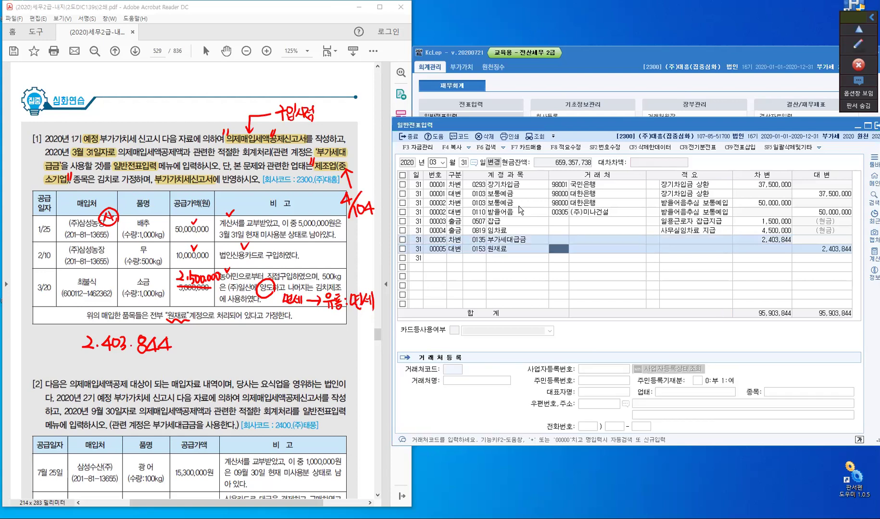
pyautogui.press('Return')
pyautogui.press('Return')
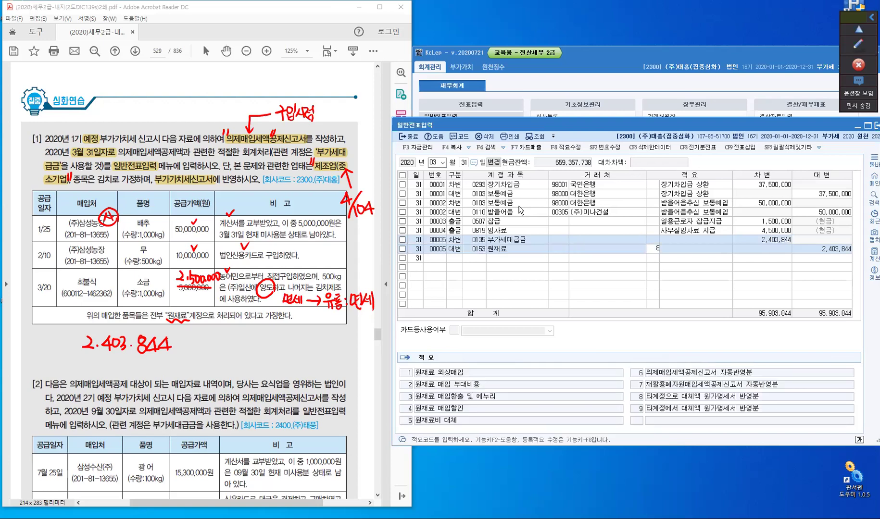
pyautogui.write('8')
pyautogui.press('Return')
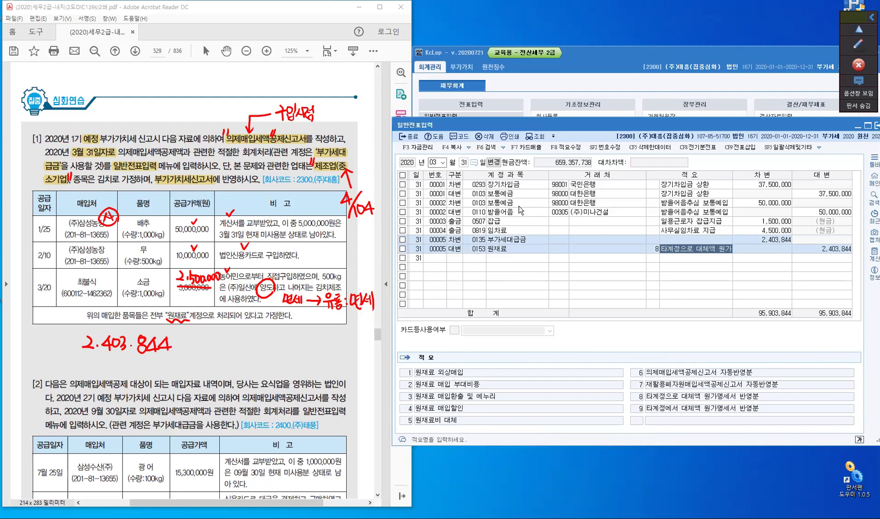
pyautogui.press('Return')
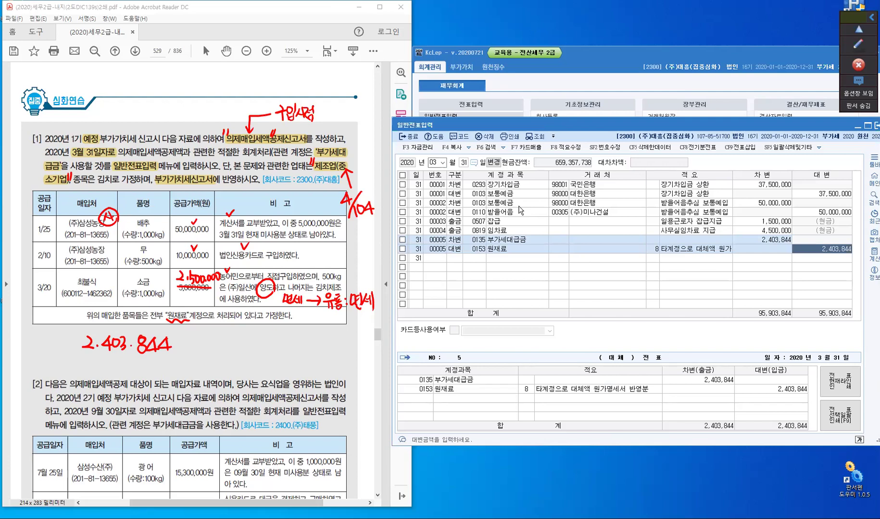
pyautogui.press('Return')
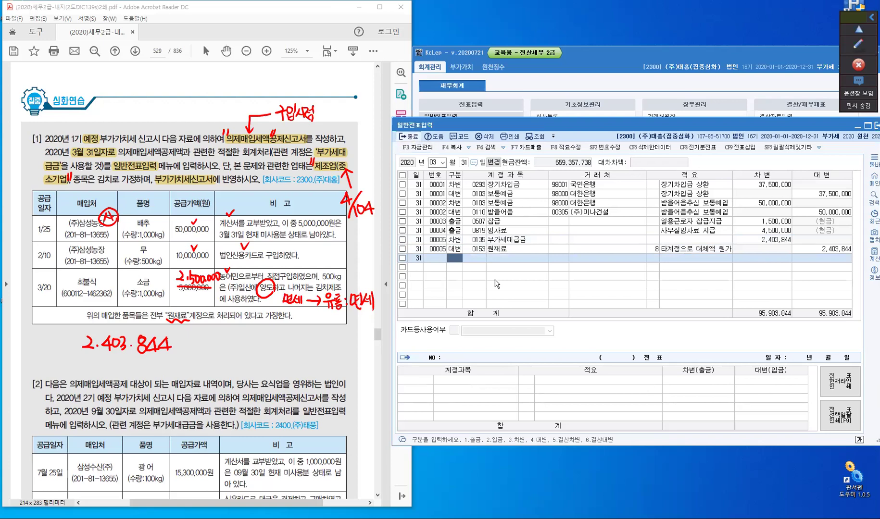
pyautogui.click(413, 139)
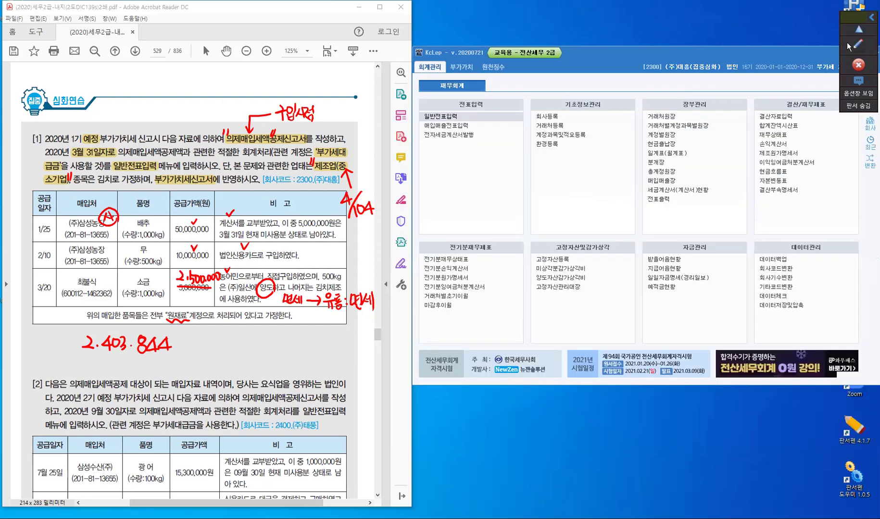
# Erase all the red handwriting on exercise [1] and put the pen away
pyautogui.click(858, 126)
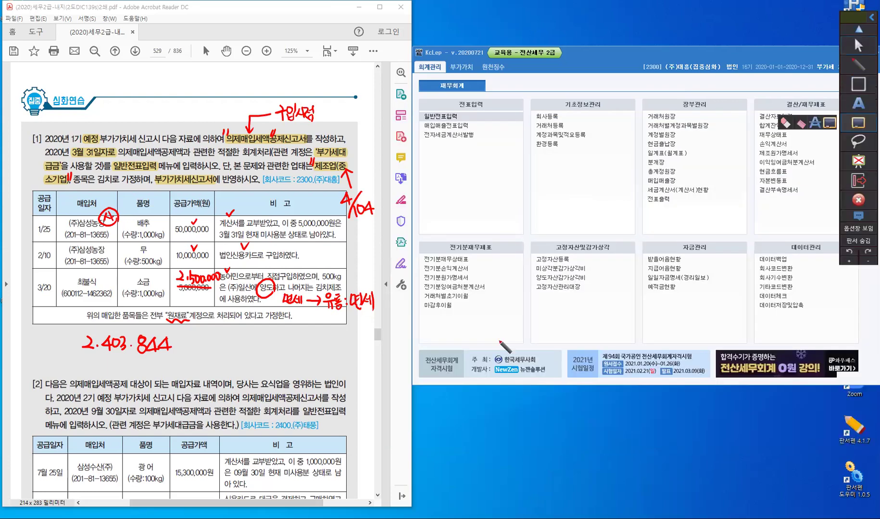
pyautogui.click(365, 318)
pyautogui.click(863, 51)
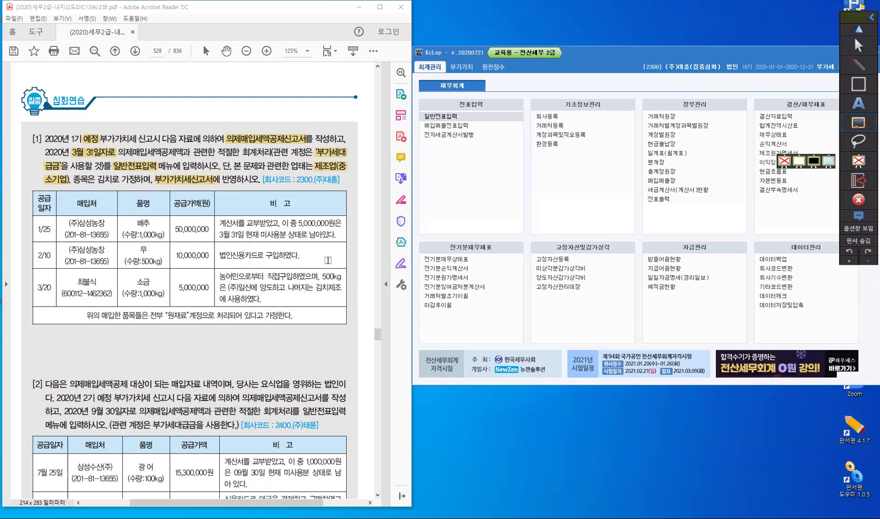
# Bring exercise [2] into view in the PDF and switch the accounting company to code 2400 (주)태풍
pyautogui.scroll(-4, 281, 270)
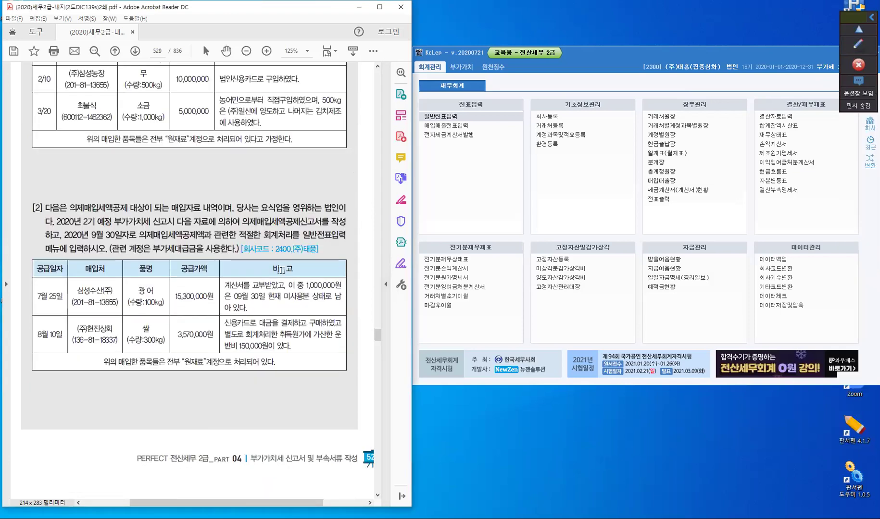
pyautogui.scroll(-2, 281, 271)
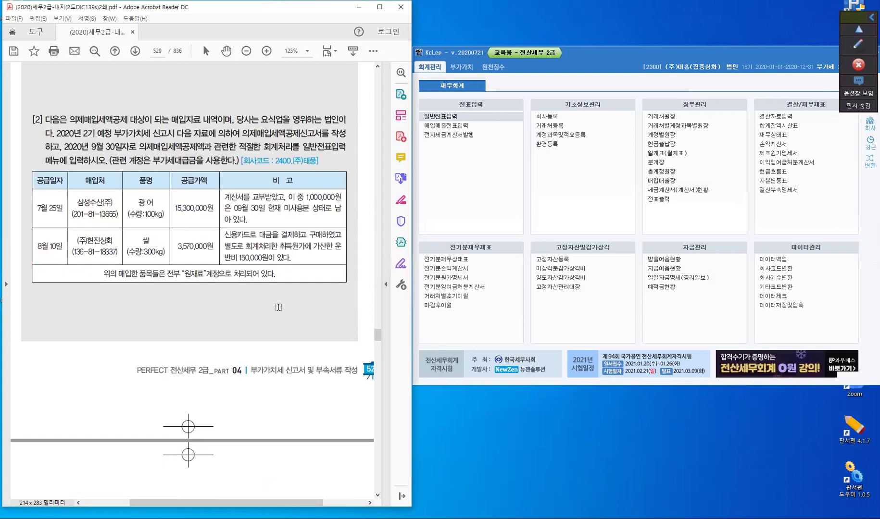
pyautogui.click(869, 123)
pyautogui.write('2400')
pyautogui.press('Return')
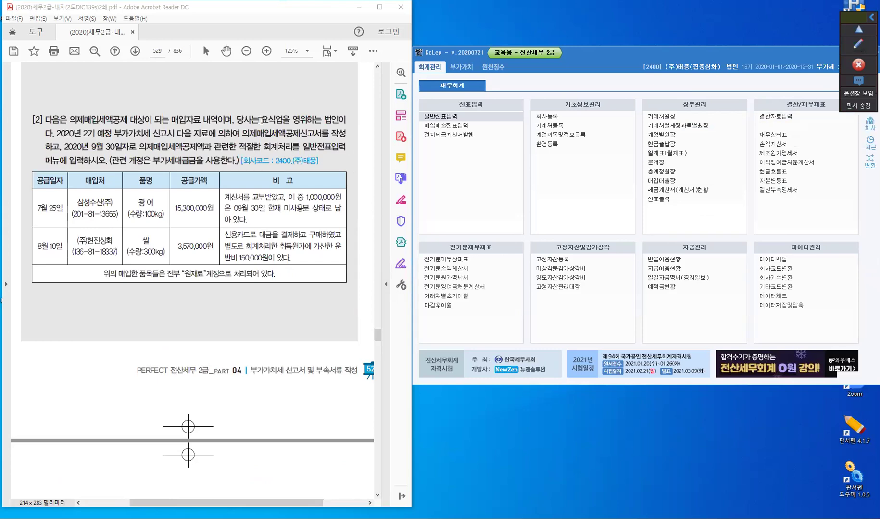
# Highlight 요식업 and 법인 in exercise [2] and handwrite the deduction rate 6/106 in red above them
pyautogui.doubleClick(283, 121)
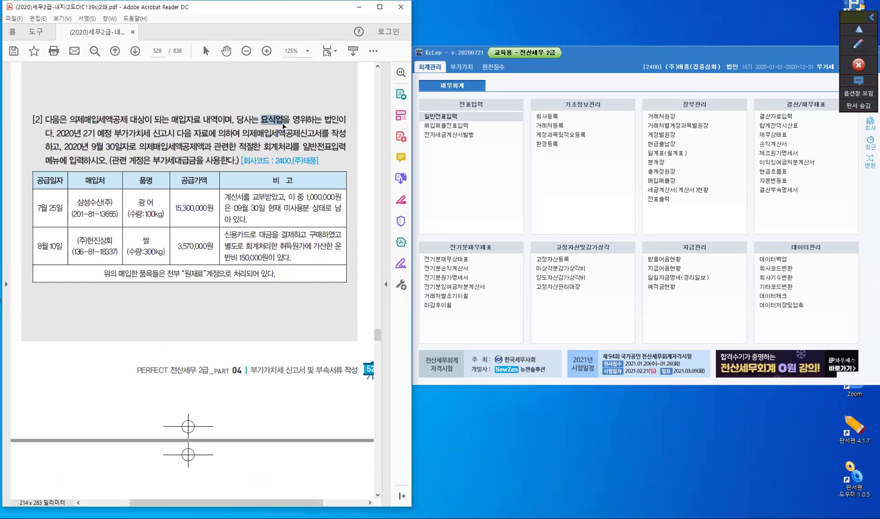
pyautogui.moveTo(323, 120); pyautogui.dragTo(341, 121)
pyautogui.click(855, 40)
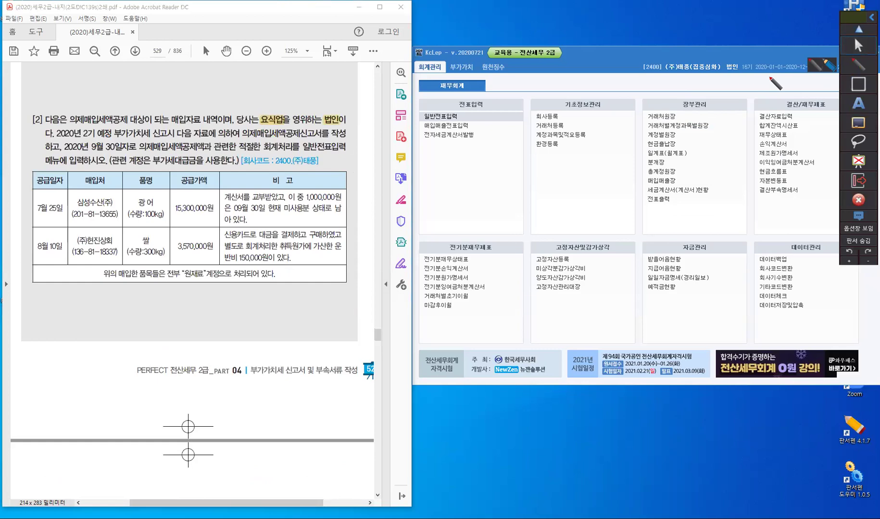
pyautogui.click(320, 98)
pyautogui.moveTo(320, 98)
pyautogui.mouseDown()
pyautogui.moveTo(339, 96)
pyautogui.moveTo(334, 80)
pyautogui.moveTo(310, 97)
pyautogui.mouseUp()
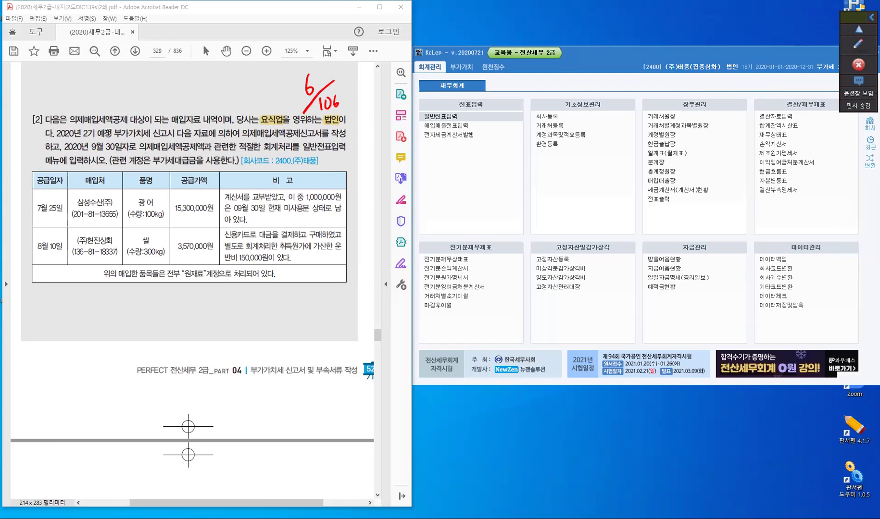
# Highlight 예정, 의제매입세액공제신고서 and 일반전표입력 in the text of exercise [2]
pyautogui.click(142, 188)
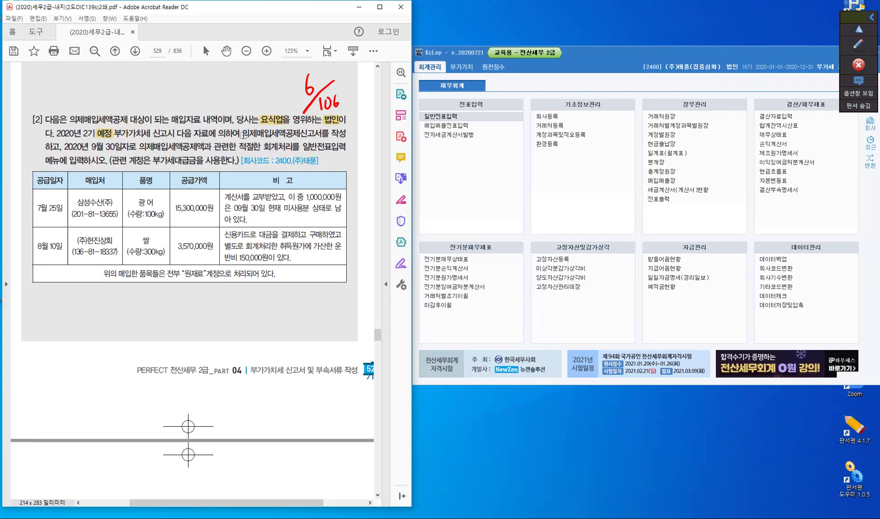
pyautogui.moveTo(242, 134); pyautogui.dragTo(345, 148)
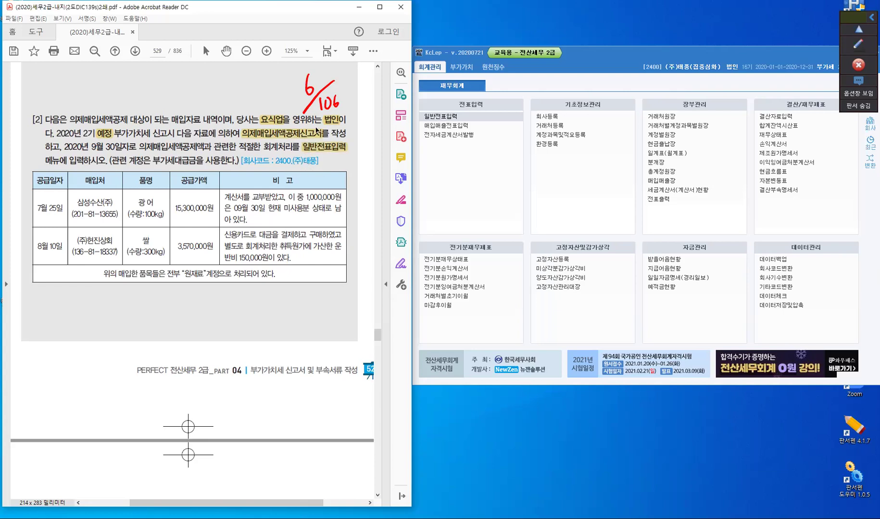
pyautogui.click(327, 103)
pyautogui.click(326, 103)
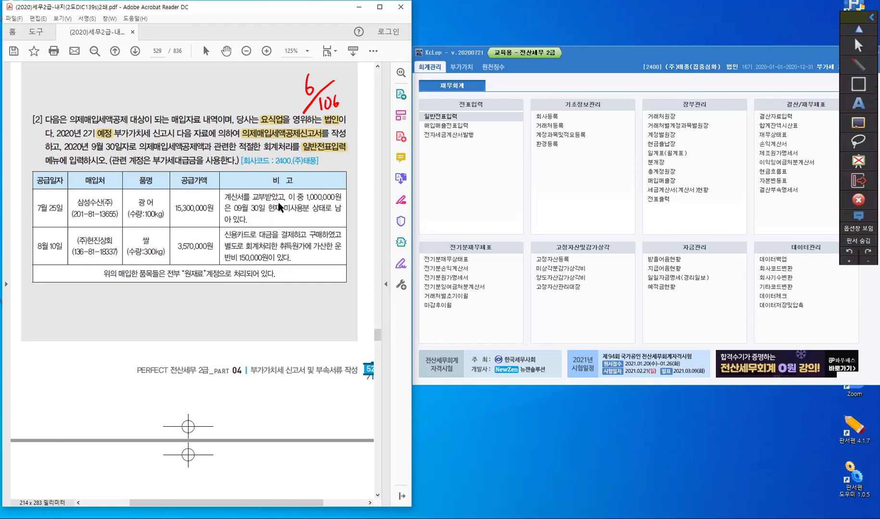
# Mark red checks on 계산서 and 15,300,000원 in the July 25 row and on 신용카드 in the August 10 row
pyautogui.moveTo(233, 188); pyautogui.dragTo(238, 186)
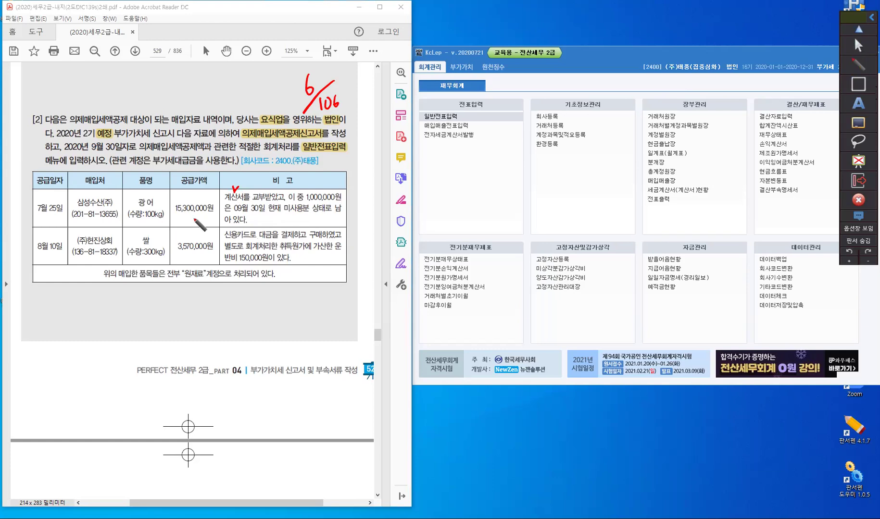
pyautogui.moveTo(193, 198); pyautogui.dragTo(195, 203)
pyautogui.moveTo(239, 224); pyautogui.dragTo(246, 221)
# Underline the 150,000원 freight with a wavy red line and draw curved arrows from 요식업 to 6/106 and from 가산한 to the freight
pyautogui.moveTo(236, 264); pyautogui.dragTo(266, 264)
pyautogui.moveTo(263, 113); pyautogui.dragTo(284, 83)
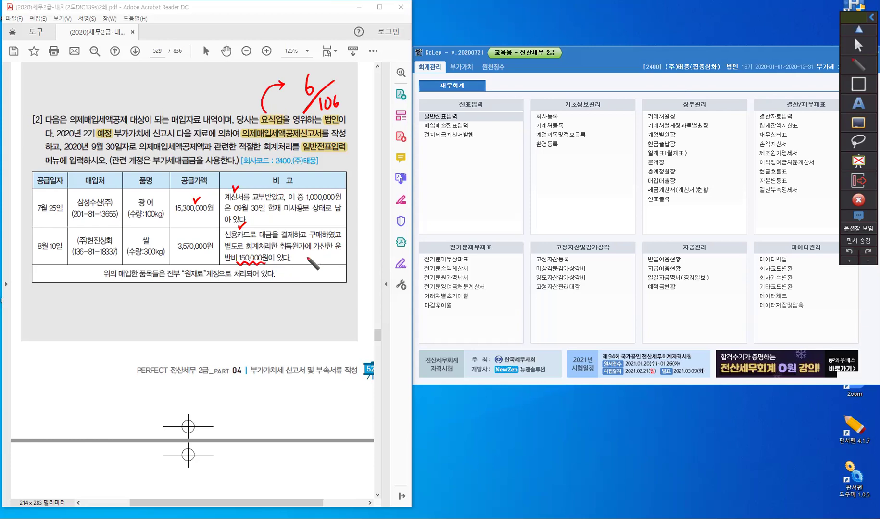
pyautogui.moveTo(328, 248); pyautogui.dragTo(299, 251)
# Strike out 3,570,000원 in the August 10 row and handwrite 3,420,000 in red above it
pyautogui.moveTo(179, 246); pyautogui.dragTo(213, 246)
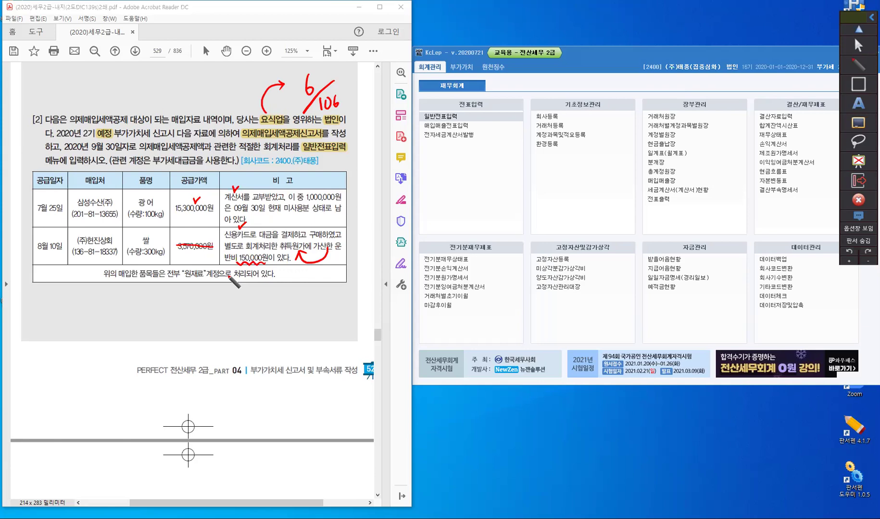
pyautogui.moveTo(175, 229)
pyautogui.mouseDown()
pyautogui.moveTo(176, 238)
pyautogui.moveTo(199, 232)
pyautogui.moveTo(198, 240)
pyautogui.mouseUp()
pyautogui.click(183, 237)
pyautogui.moveTo(205, 231); pyautogui.dragTo(211, 232)
pyautogui.moveTo(216, 231); pyautogui.dragTo(217, 231)
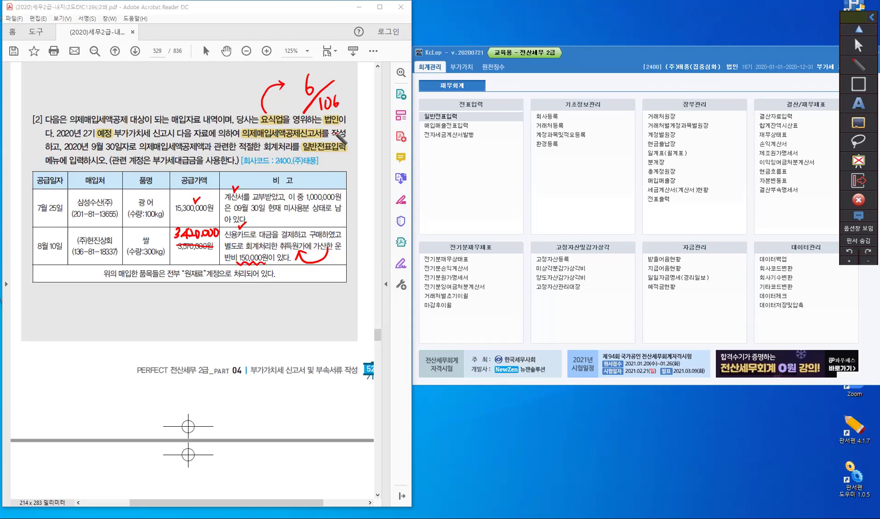
# Circle 원재료 in red in the note under the purchase table and leave the drawing mode
pyautogui.moveTo(206, 276)
pyautogui.mouseDown()
pyautogui.moveTo(195, 260)
pyautogui.moveTo(206, 268)
pyautogui.moveTo(202, 284)
pyautogui.mouseUp()
pyautogui.click(859, 45)
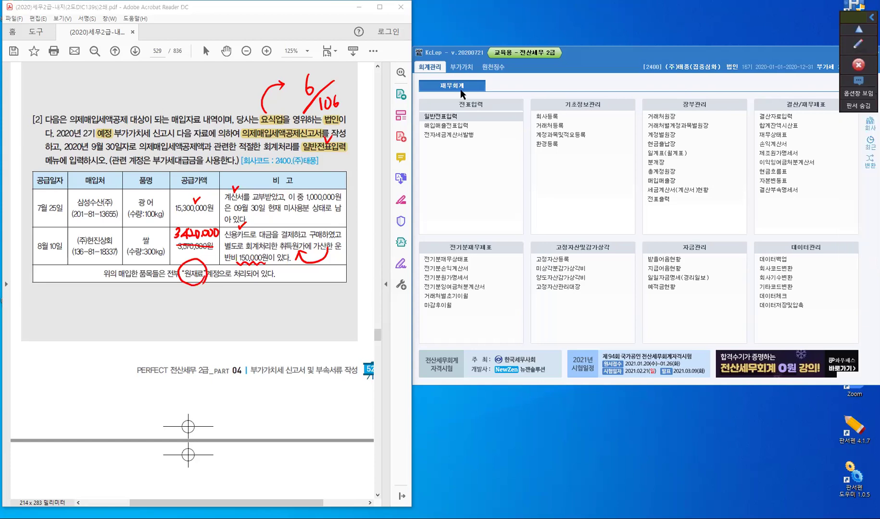
# Open 의제매입세액공제신고서 and set the inquiry period to July through September 2020
pyautogui.click(461, 67)
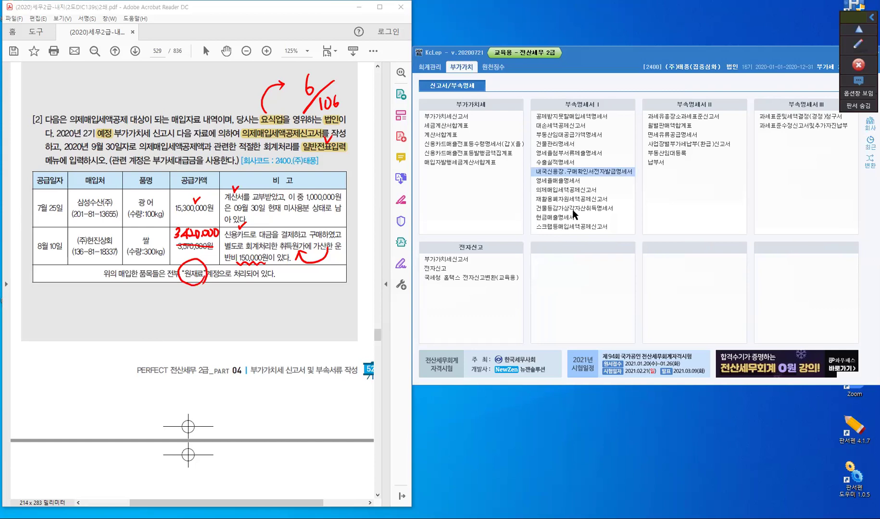
pyautogui.click(571, 191)
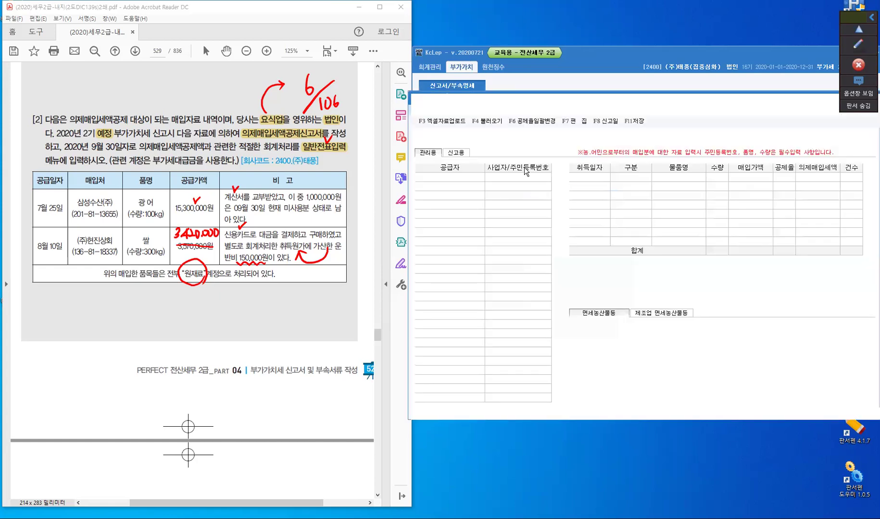
pyautogui.write('07')
pyautogui.press('Return')
pyautogui.write('9')
pyautogui.press('Return')
pyautogui.press('Return')
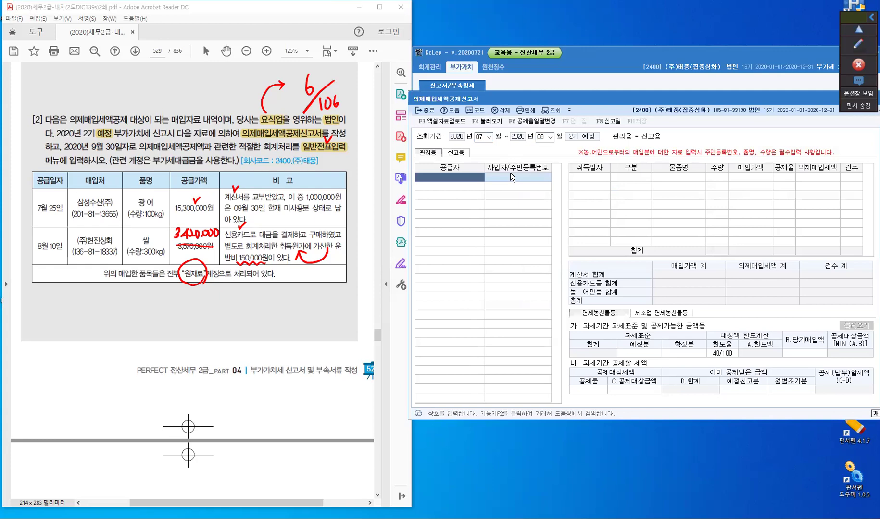
# Add 삼성수산(주) as a supplier and start its purchase line dated 2020-07-25 with 구분 계산서
pyautogui.write('삼성')
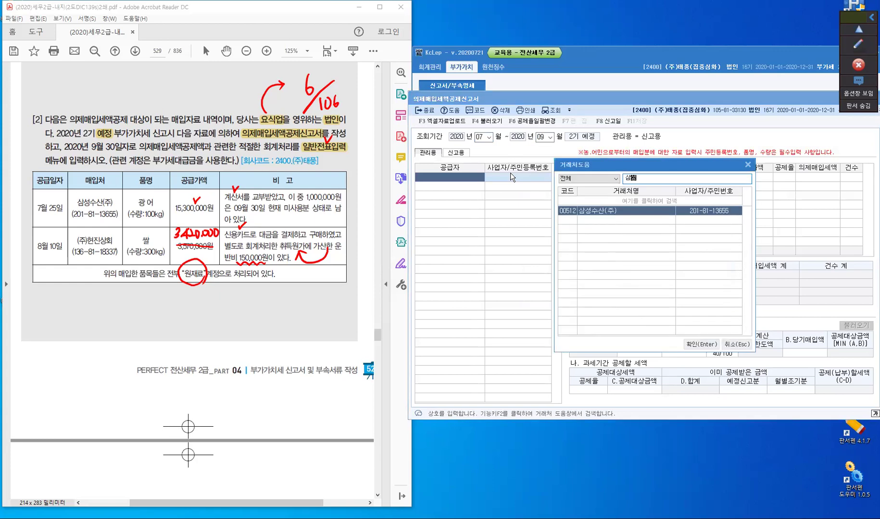
pyautogui.press('Return')
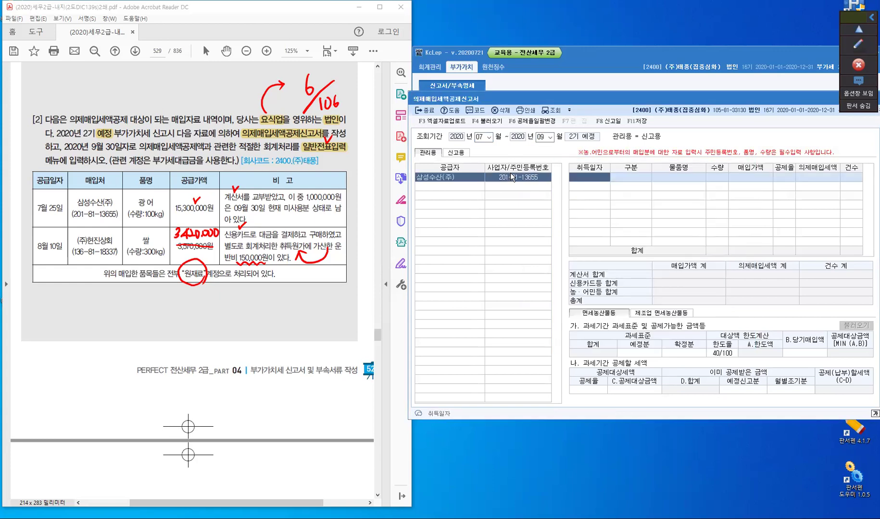
pyautogui.write('2020-07-2')
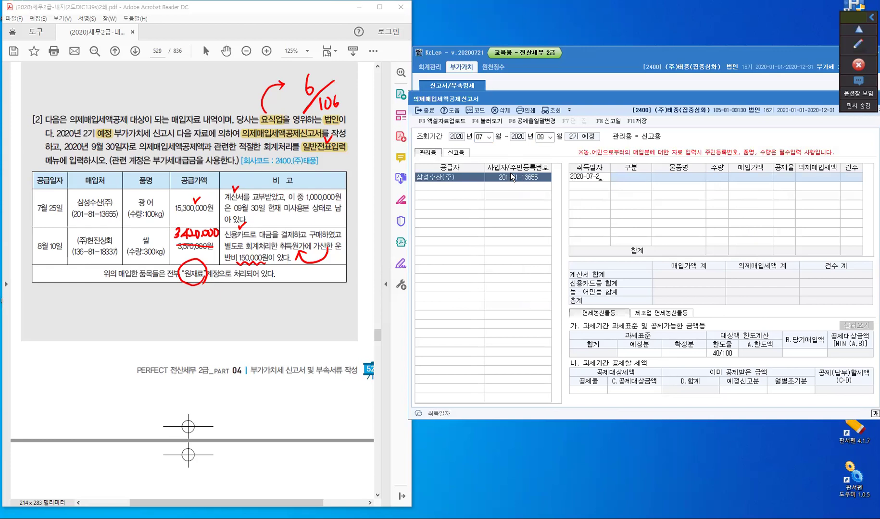
pyautogui.write('5')
pyautogui.press('Return')
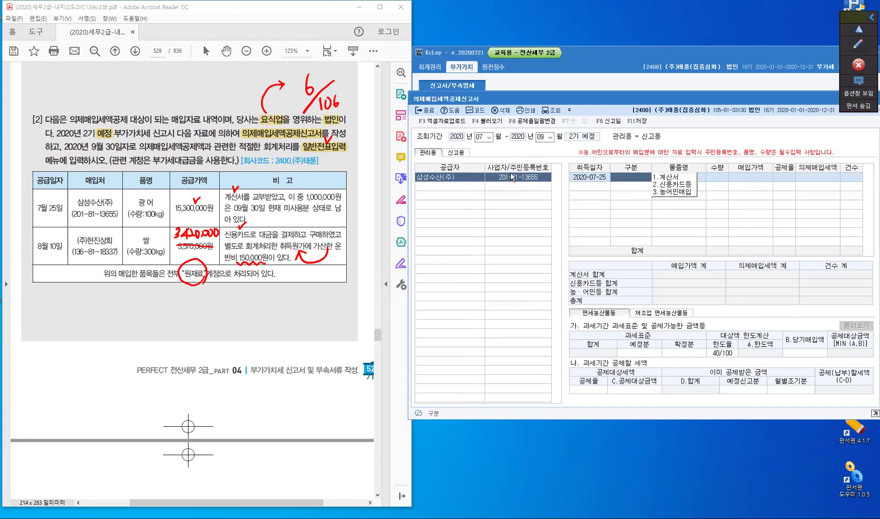
pyautogui.press('1')
pyautogui.press('Return')
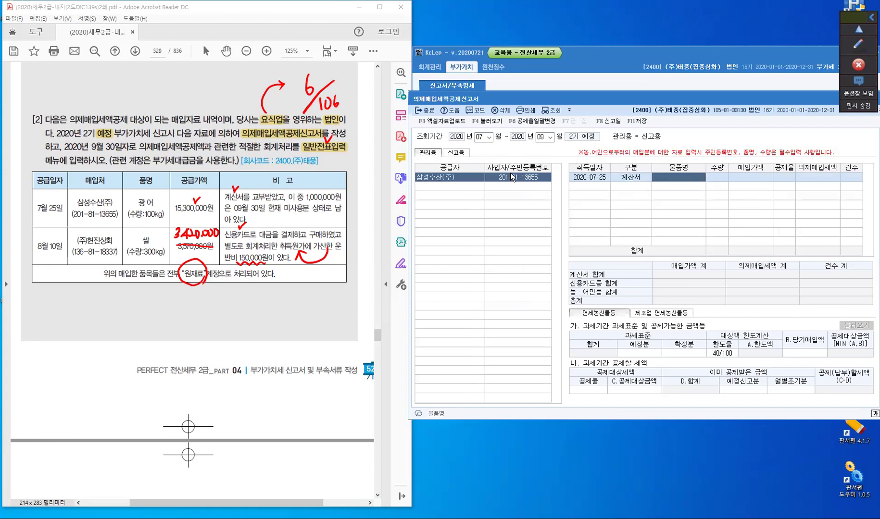
# Complete the 삼성수산(주) line with item 광어, quantity 100, purchase amount 15,300,000 and deduction rate 6/106
pyautogui.write('광어')
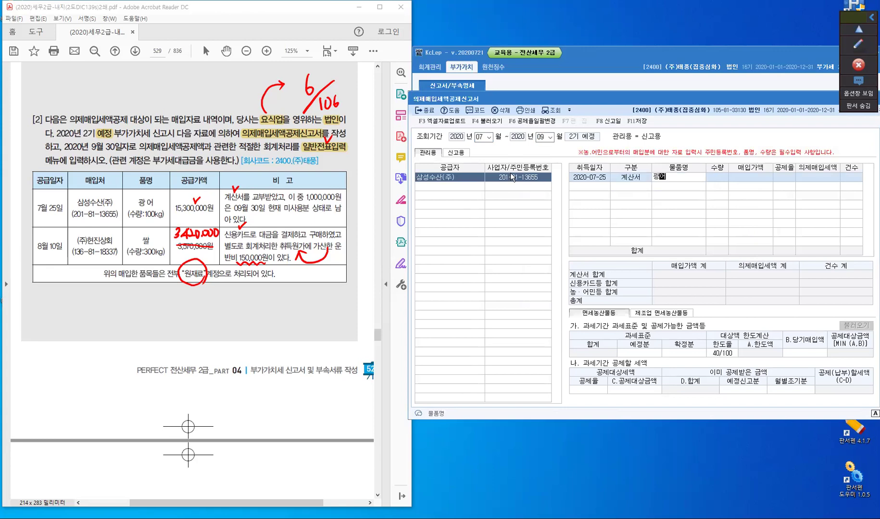
pyautogui.press('Return')
pyautogui.write('10')
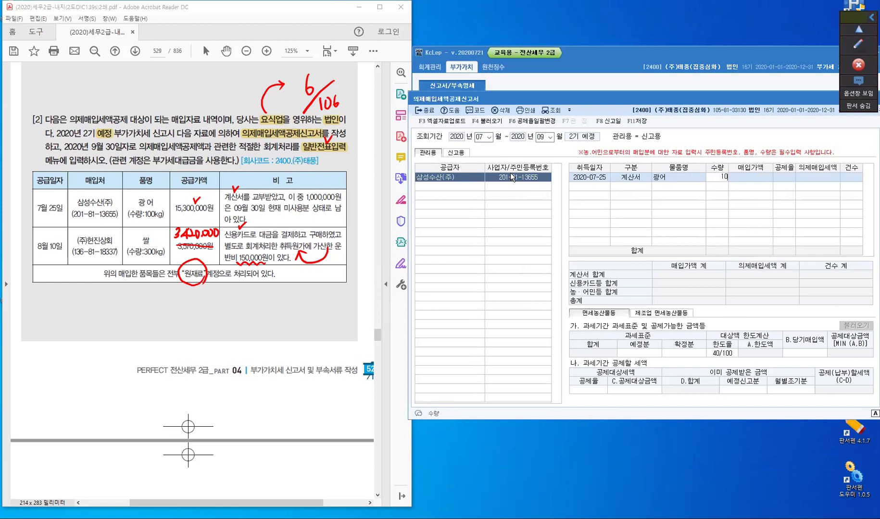
pyautogui.write('0')
pyautogui.press('Return')
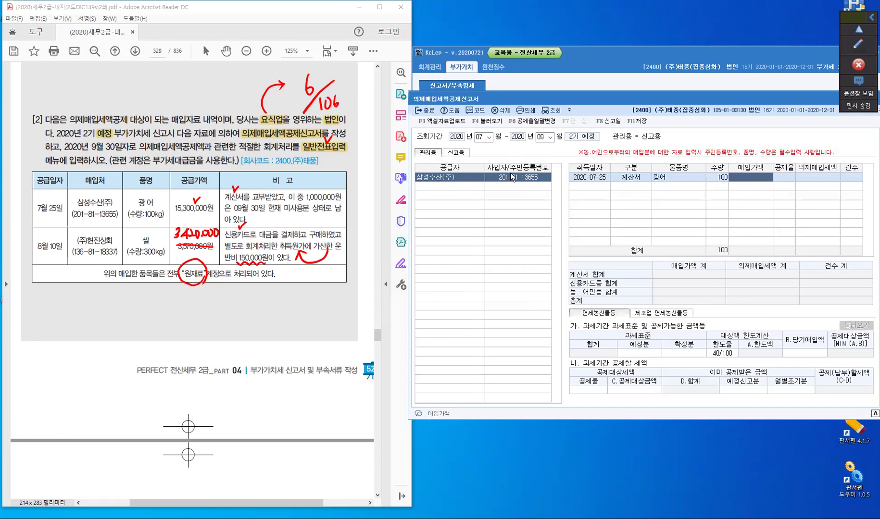
pyautogui.write('15300000')
pyautogui.press('Return')
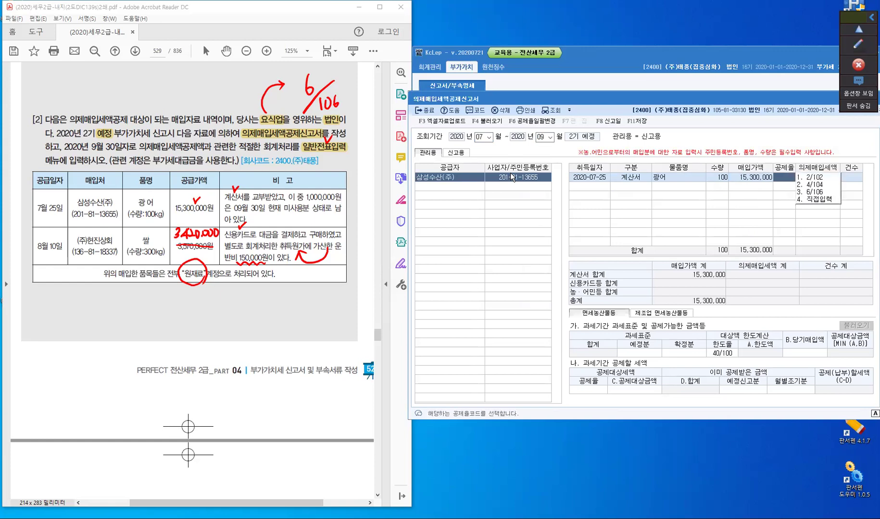
pyautogui.write('3')
pyautogui.press('Return')
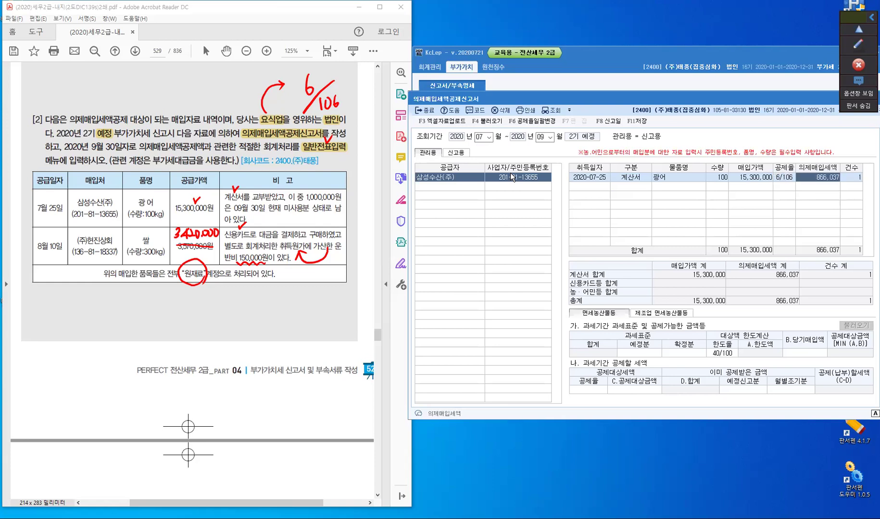
pyautogui.press('Return')
pyautogui.press('Return')
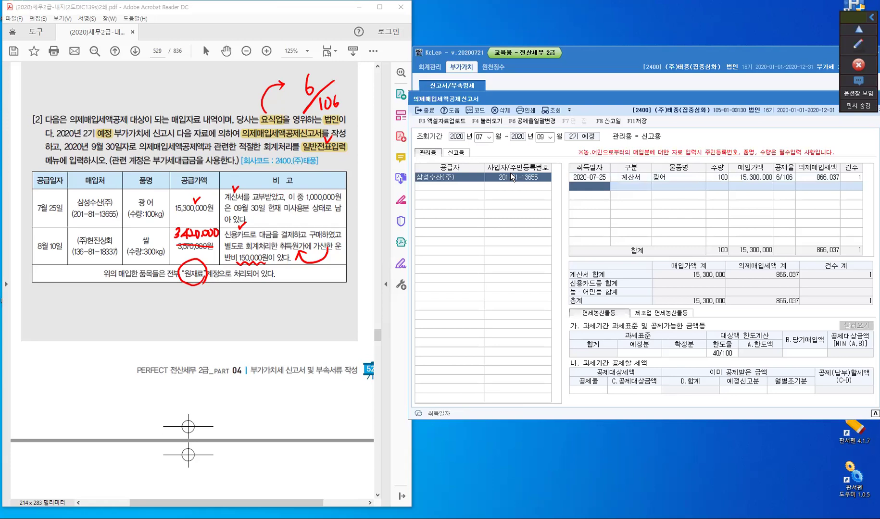
# Add (주)현진상회 as the second supplier and start its purchase line dated 2020-08-10 with 구분 신용카드등
pyautogui.click(457, 182)
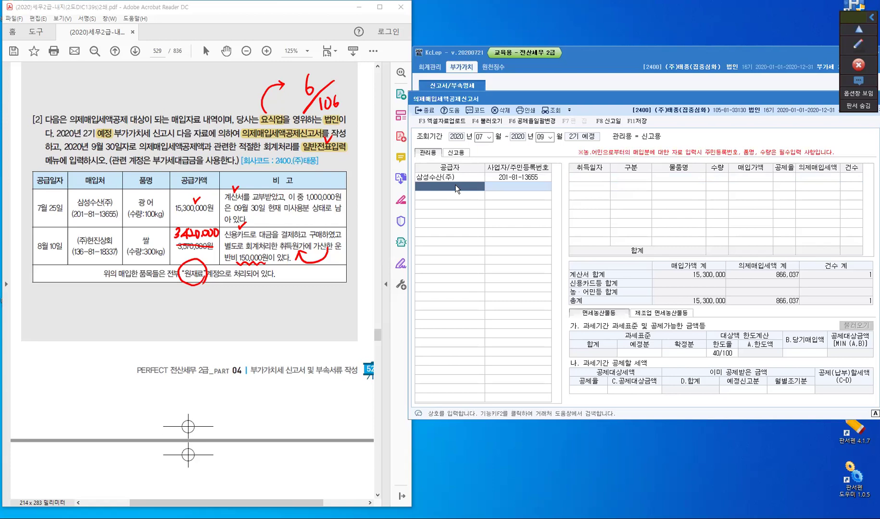
pyautogui.write('현지')
pyautogui.press('Return')
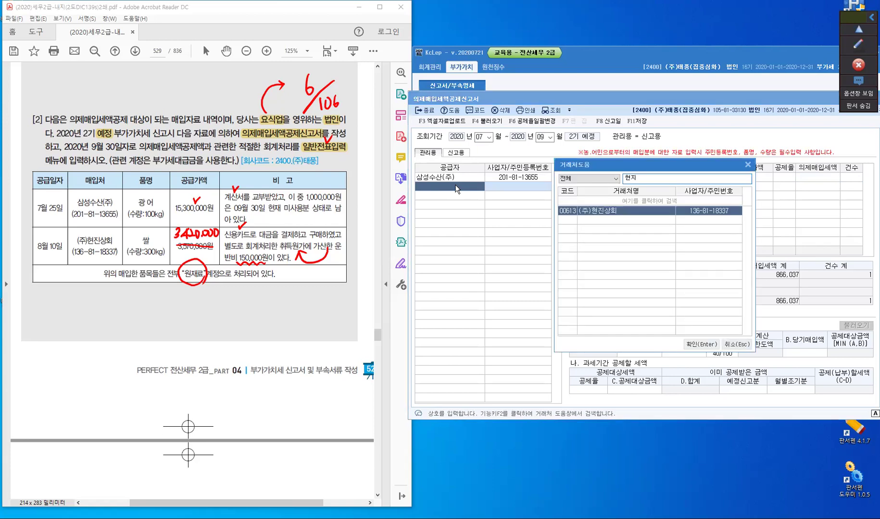
pyautogui.press('Return')
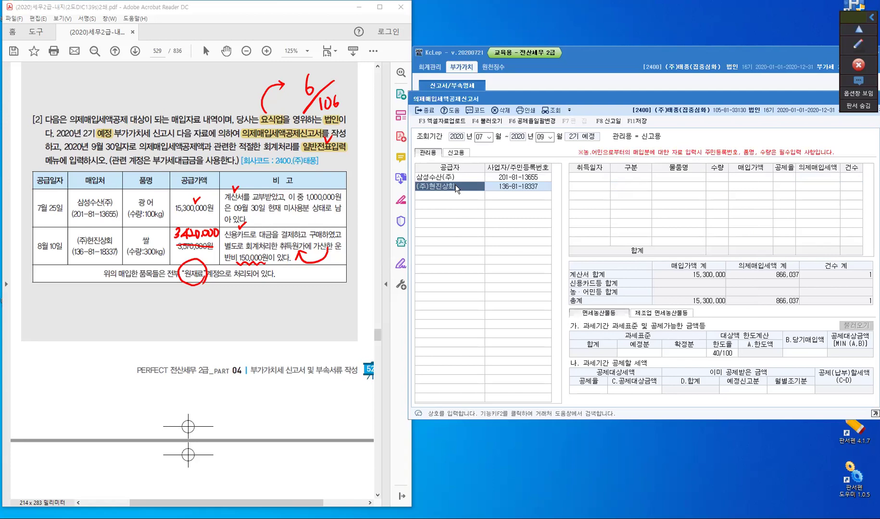
pyautogui.press('Return')
pyautogui.write('20')
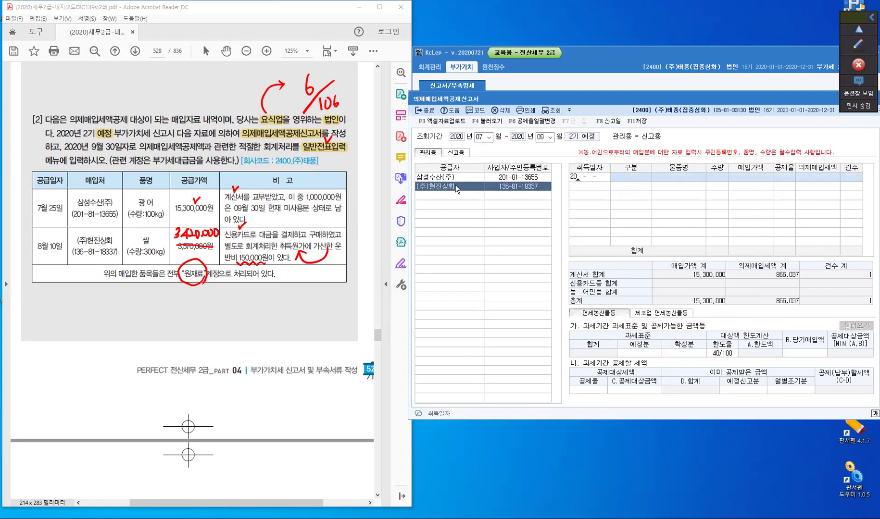
pyautogui.write('20-08-10')
pyautogui.press('Return')
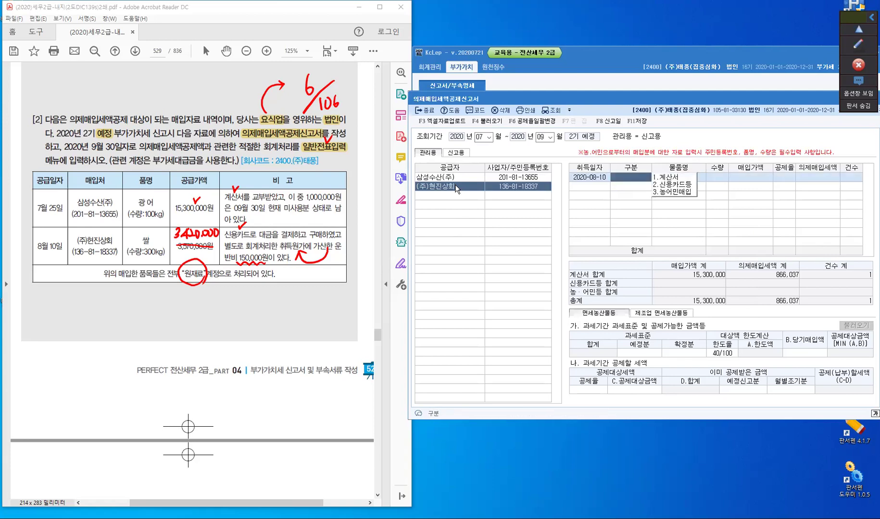
pyautogui.press('2')
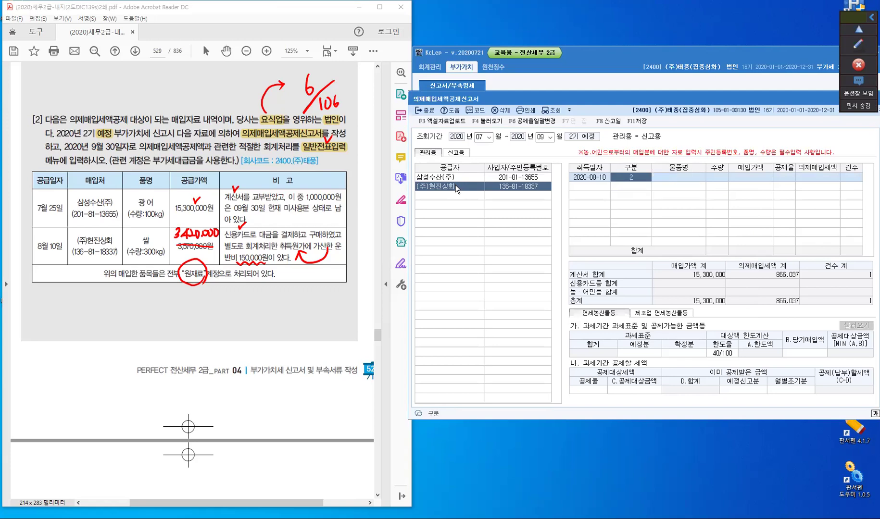
pyautogui.press('Return')
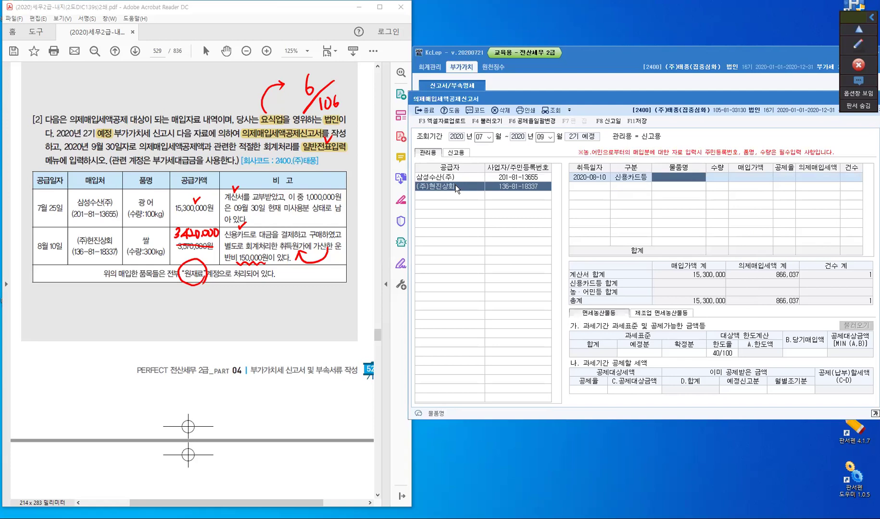
# Complete the (주)현진상회 line with item 쌀, quantity 300, purchase amount 3,420,000 and deduction rate 6/106
pyautogui.write('쌀')
pyautogui.press('Return')
pyautogui.write('300')
pyautogui.press('Return')
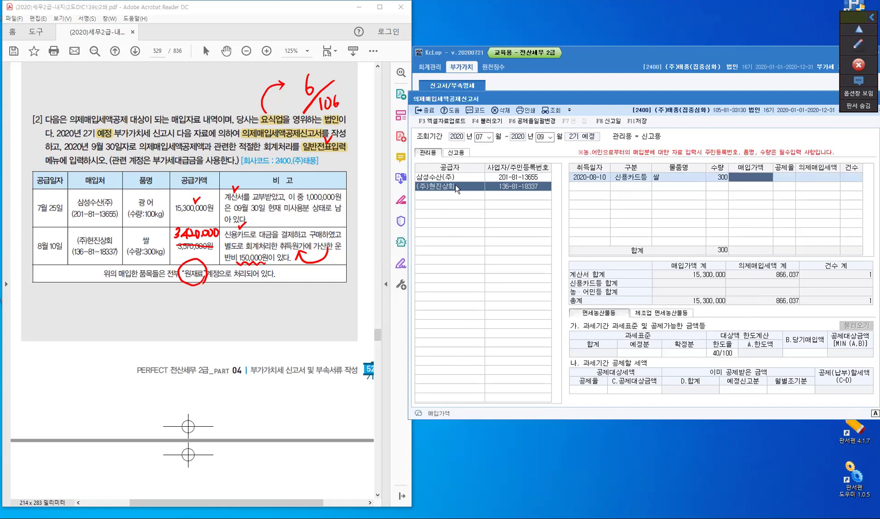
pyautogui.write('3,420,000')
pyautogui.press('Return')
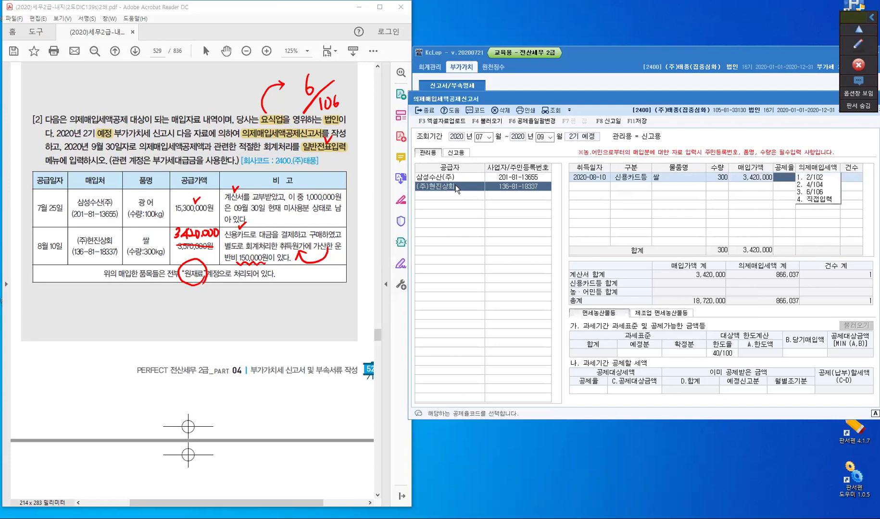
pyautogui.write('3')
pyautogui.press('Return')
pyautogui.press('Return')
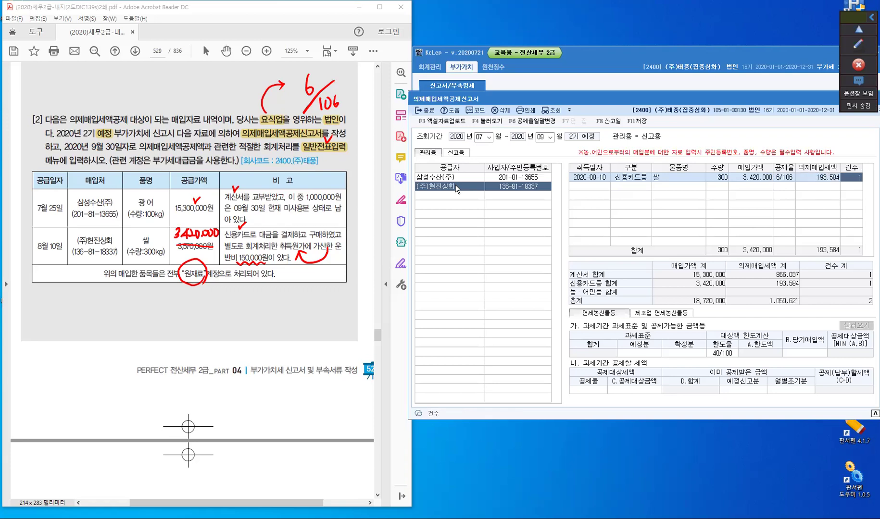
pyautogui.press('Return')
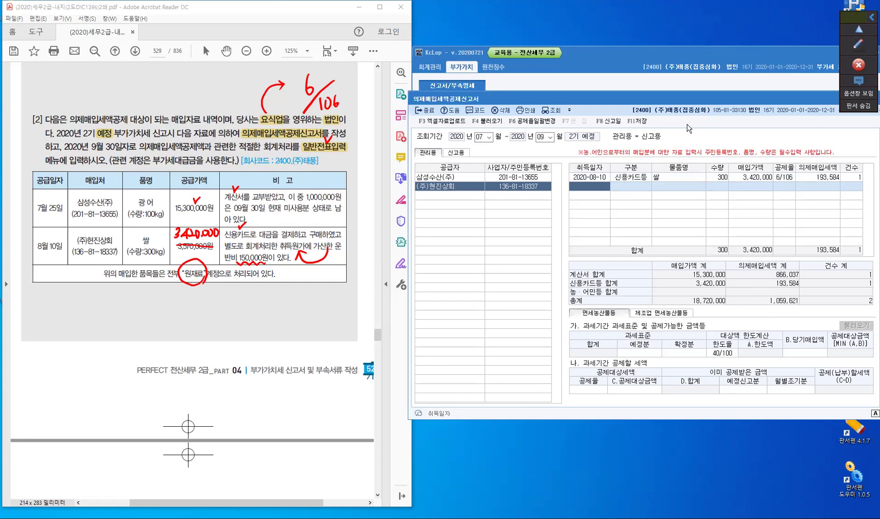
# Move the 의제매입세액공제신고서 window over the PDF, save the form and clear the red annotations
pyautogui.moveTo(627, 98); pyautogui.dragTo(225, 40)
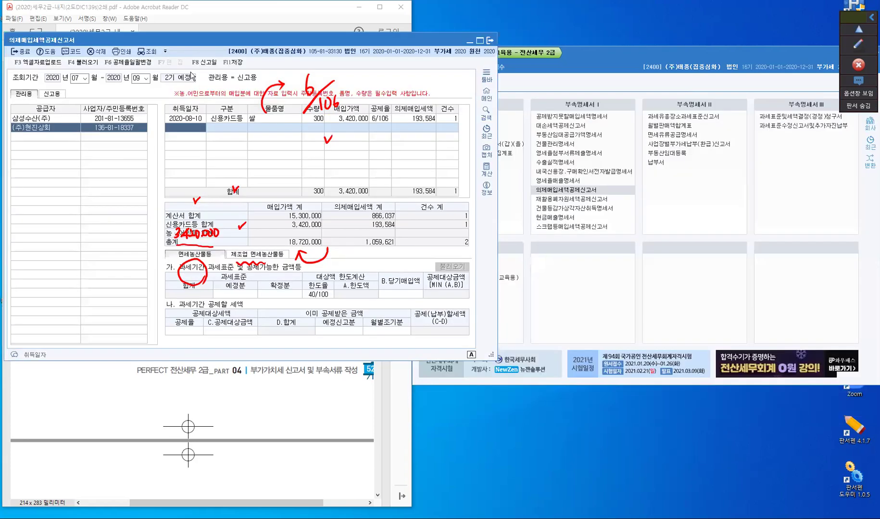
pyautogui.click(231, 63)
pyautogui.click(260, 221)
pyautogui.press('e')
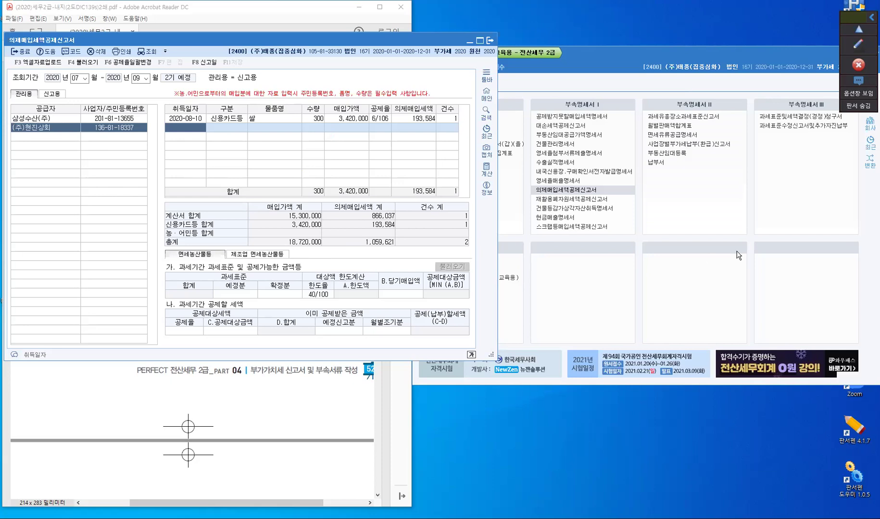
pyautogui.click(579, 211)
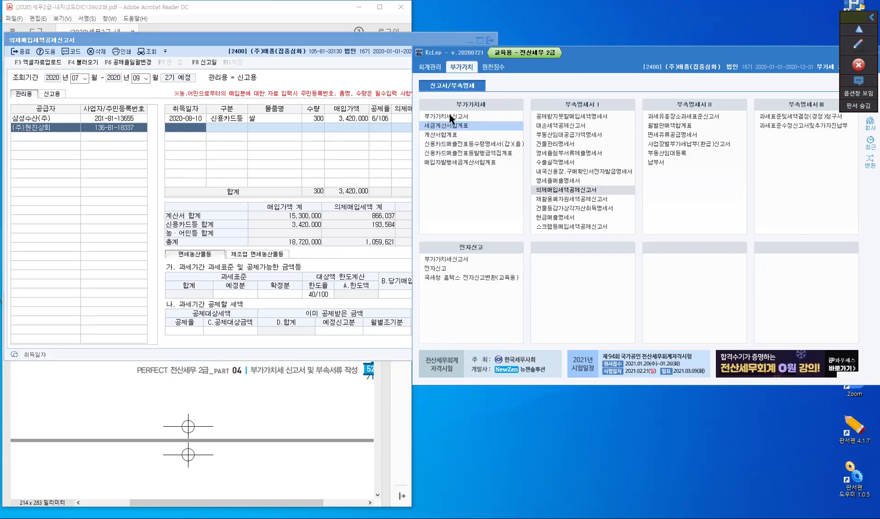
pyautogui.click(449, 116)
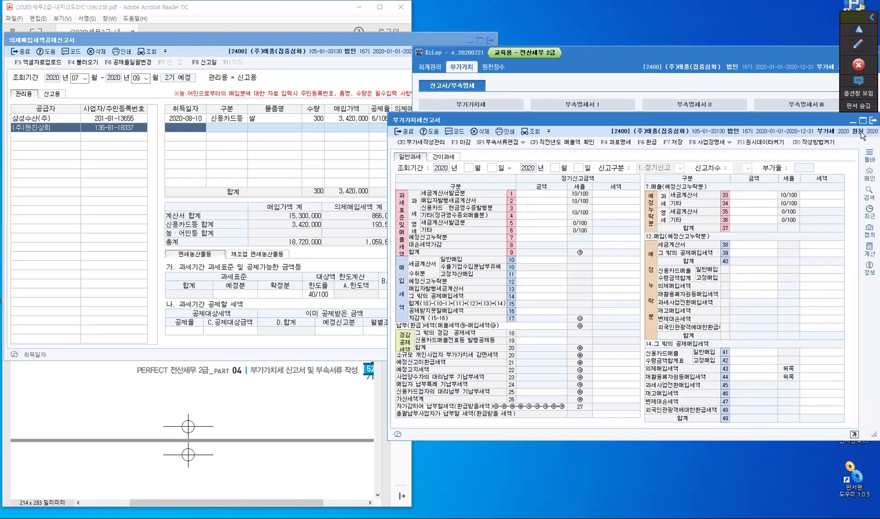
pyautogui.press('Escape')
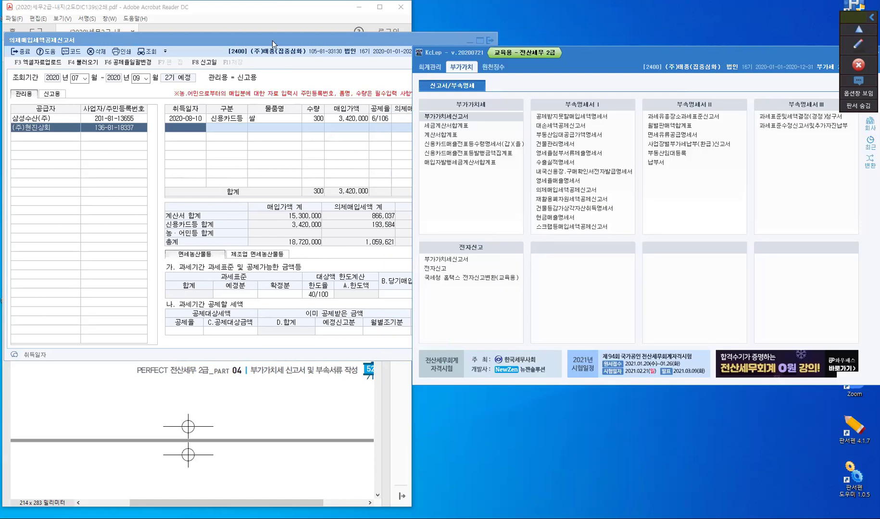
# Open 일반전표입력 beside the deduction form and start a voucher dated 2020-09-30
pyautogui.moveTo(272, 43); pyautogui.dragTo(306, 257)
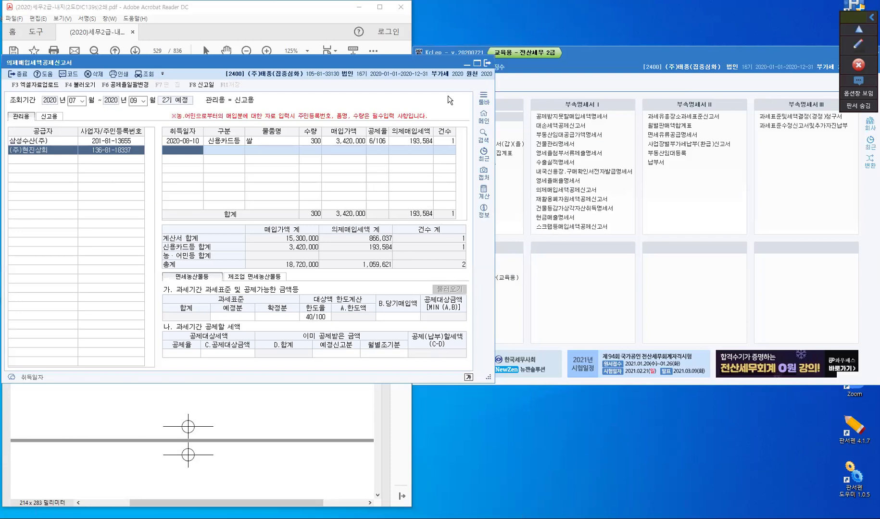
pyautogui.click(431, 70)
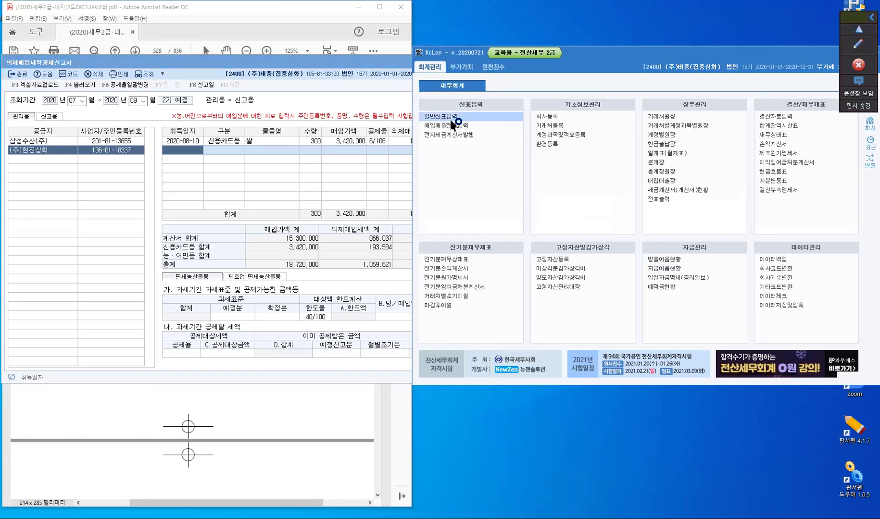
pyautogui.click(537, 270)
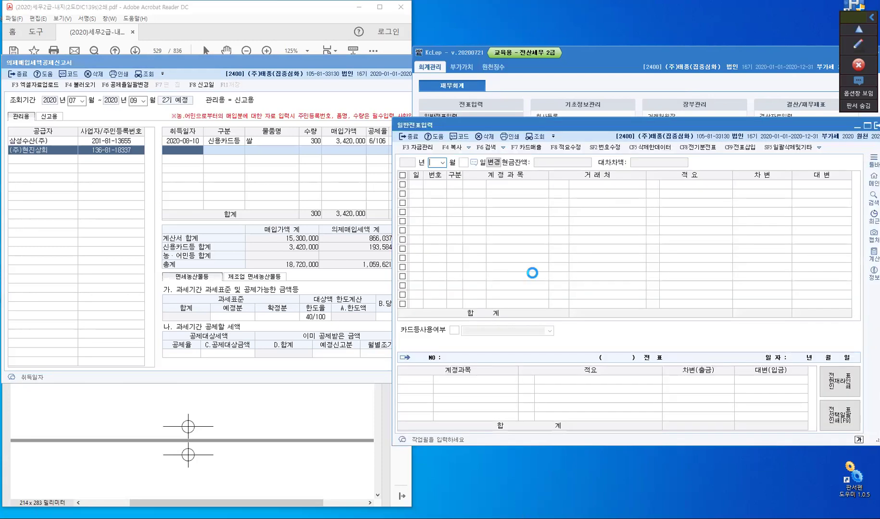
pyautogui.write('9')
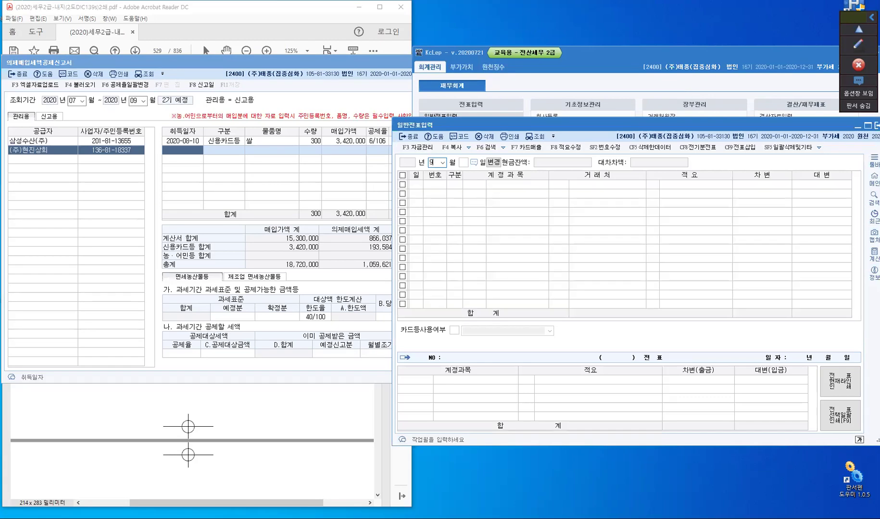
pyautogui.press('Return')
pyautogui.write('30')
pyautogui.press('Return')
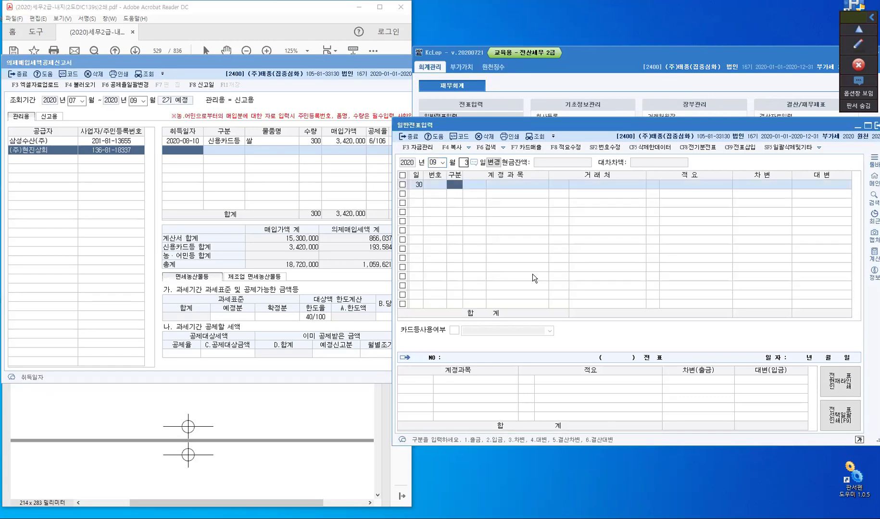
# Enter the 차변 line with account 0135 부가세대급금, no 거래처 or 적요, and amount 1,059,621
pyautogui.write('3')
pyautogui.press('Return')
pyautogui.write('135')
pyautogui.press('Return')
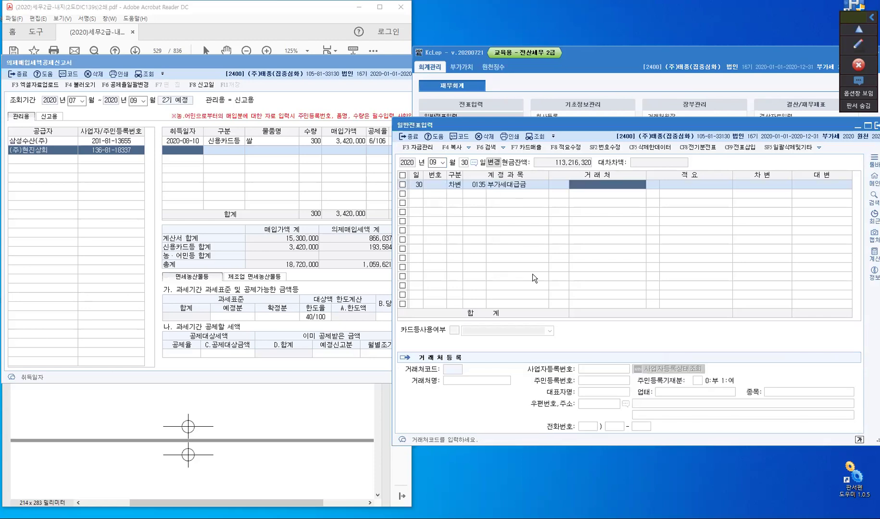
pyautogui.press('Return')
pyautogui.press('Return')
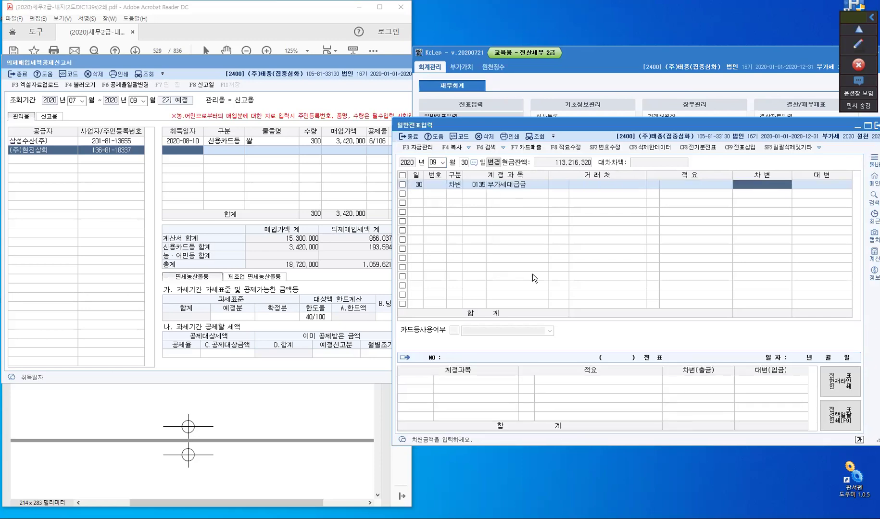
pyautogui.write('1,059,621')
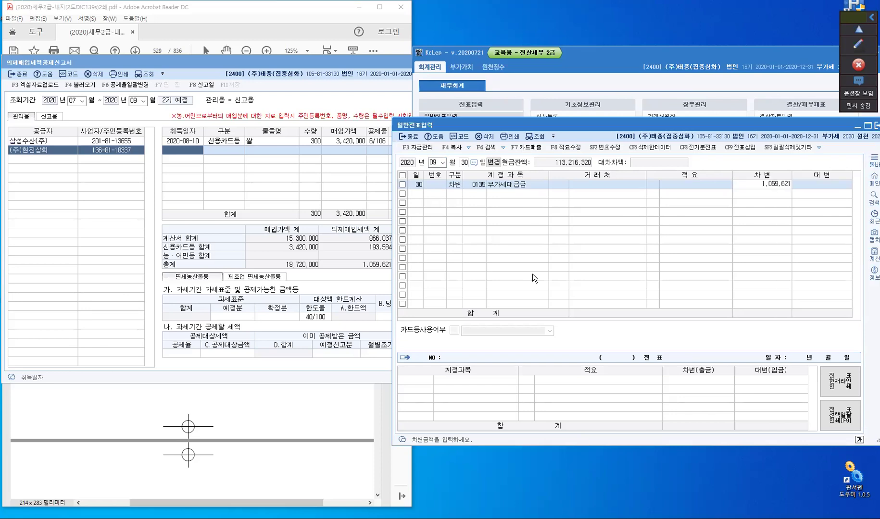
pyautogui.press('Return')
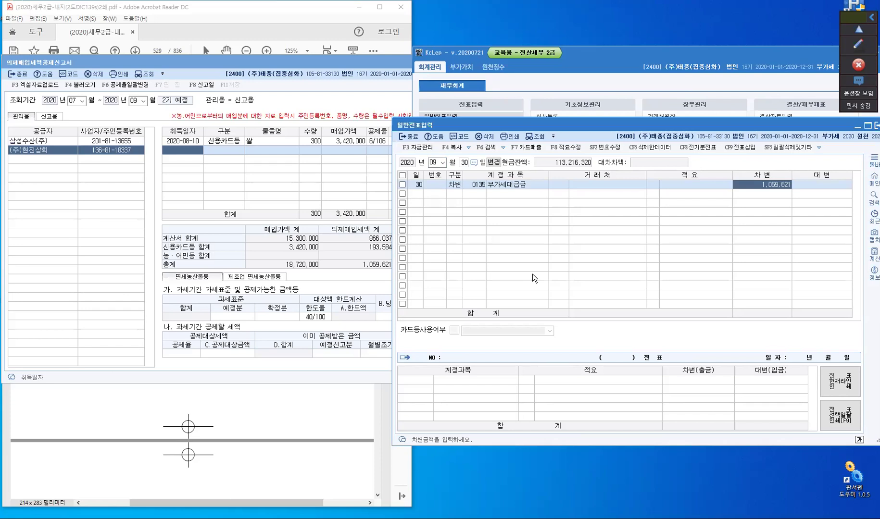
pyautogui.press('Return')
# Enter the 대변 line with account 0153 원재료, 적요 8 타계정으로 대체액 원가명세서 반영분 and amount 1,059,621
pyautogui.write('4')
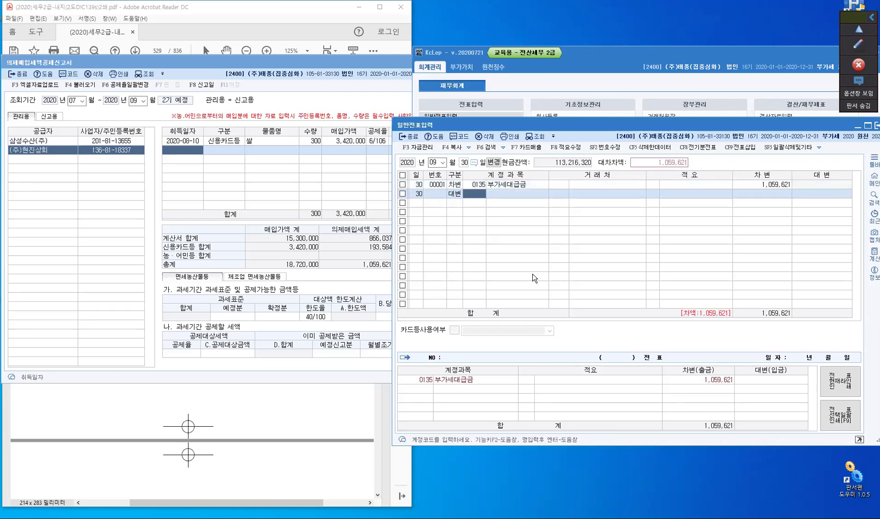
pyautogui.write('153')
pyautogui.press('Return')
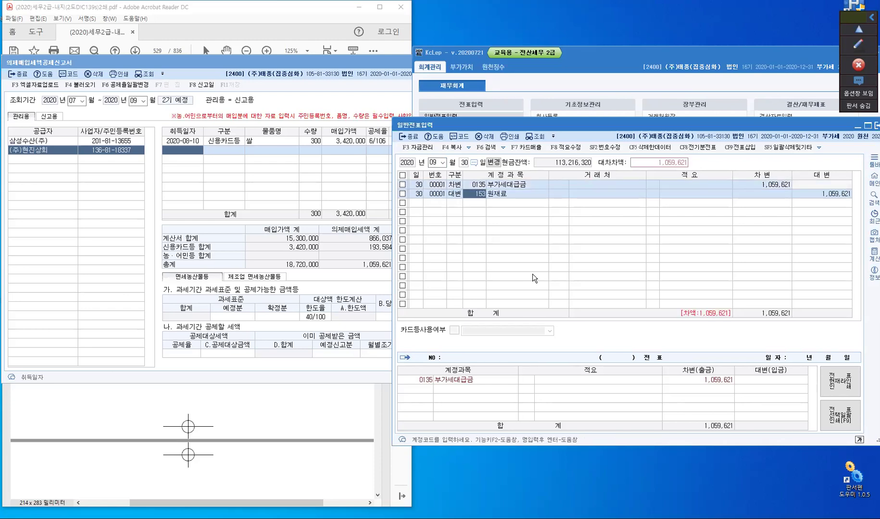
pyautogui.press('Return')
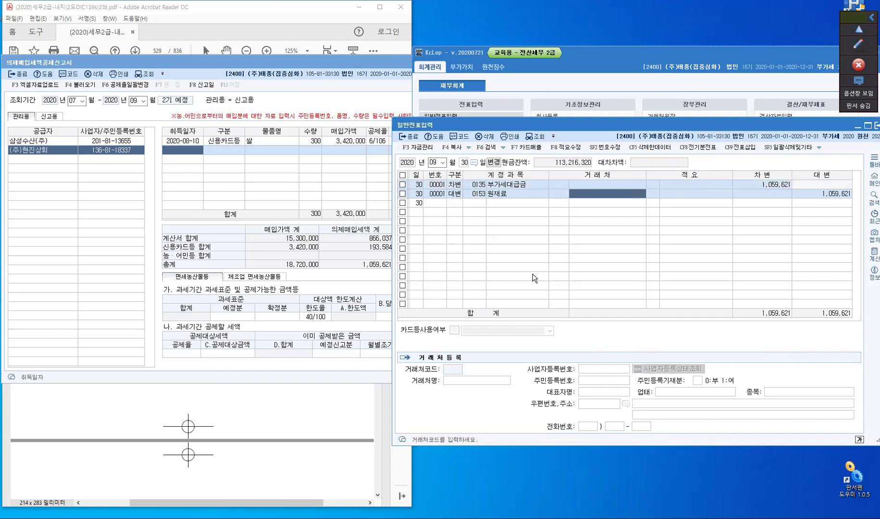
pyautogui.press('Return')
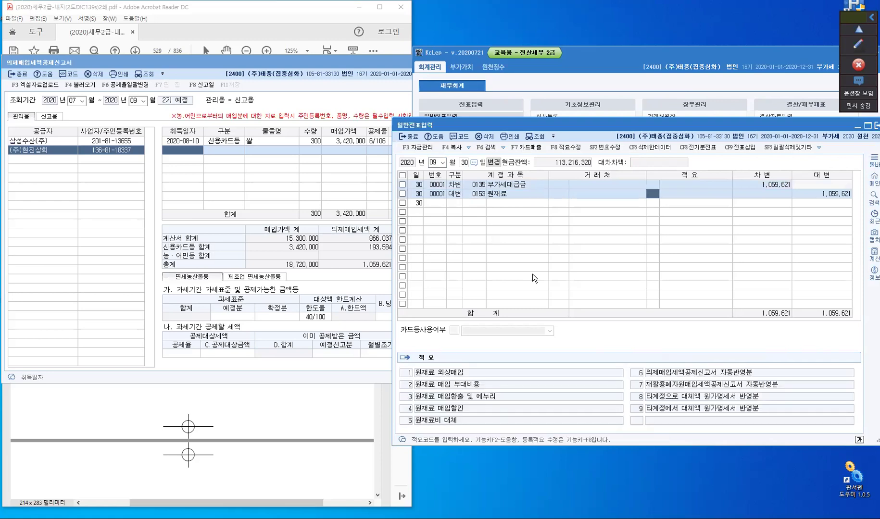
pyautogui.write('8')
pyautogui.press('Return')
pyautogui.press('Return')
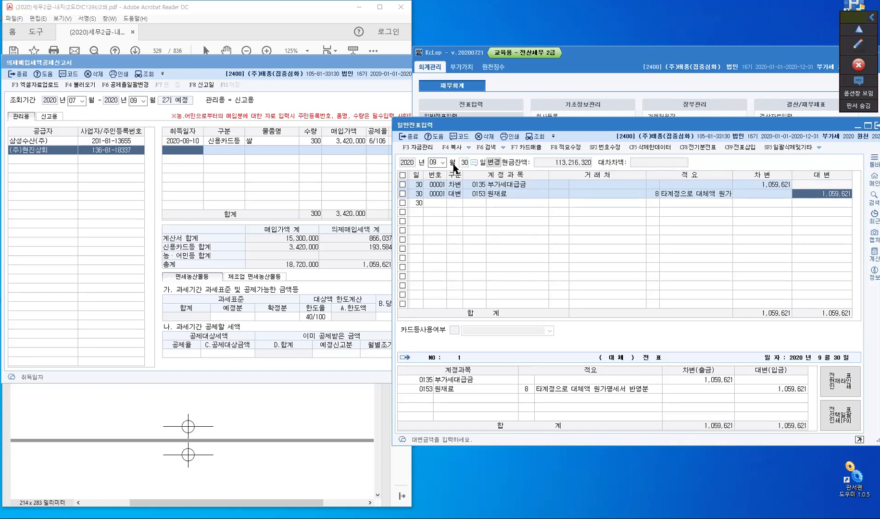
pyautogui.press('Return')
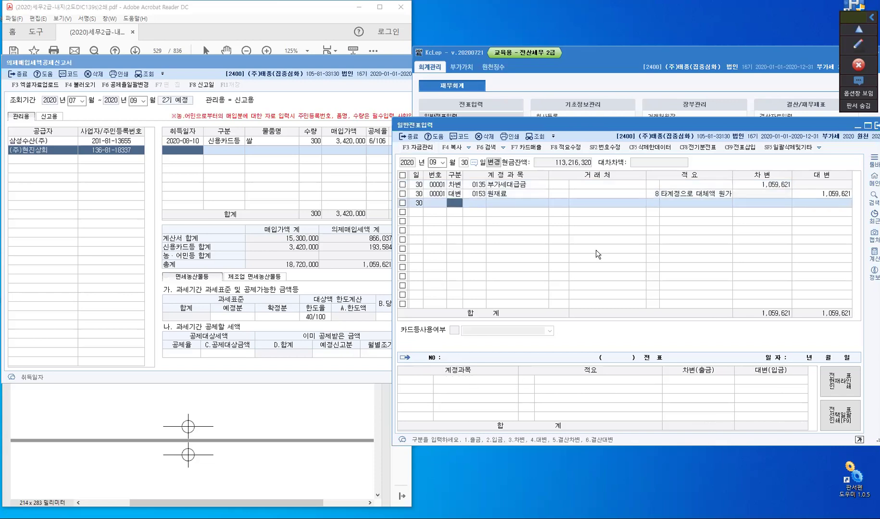
# Close 일반전표입력, move 의제매입세액공제신고서 off the exercise text and close it too
pyautogui.press('Escape')
pyautogui.press('Escape')
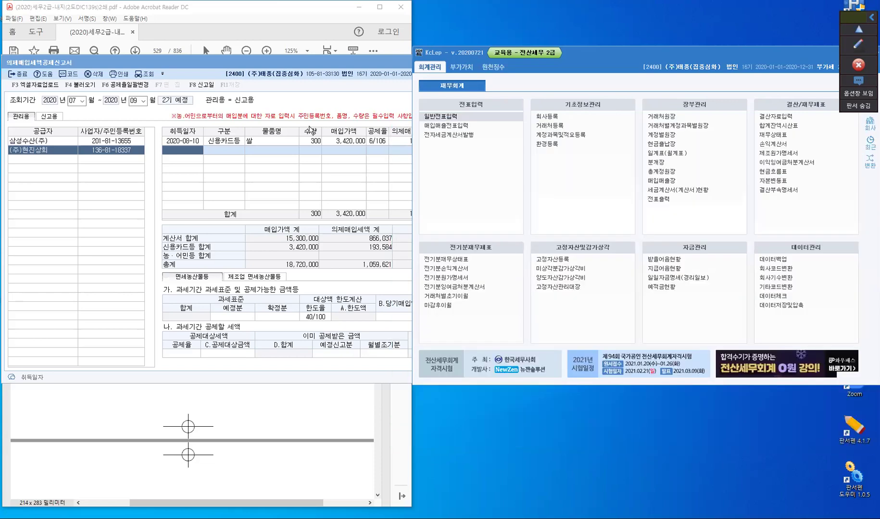
pyautogui.moveTo(291, 60); pyautogui.dragTo(536, 78)
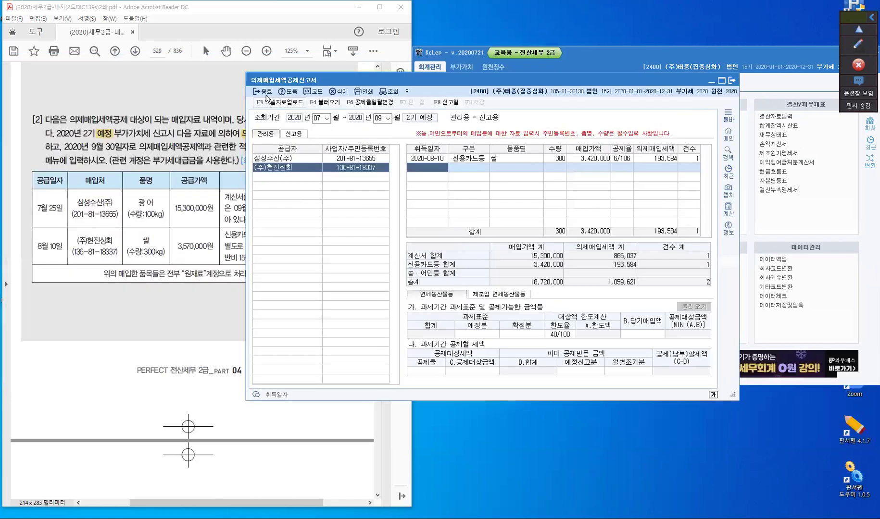
pyautogui.press('Escape')
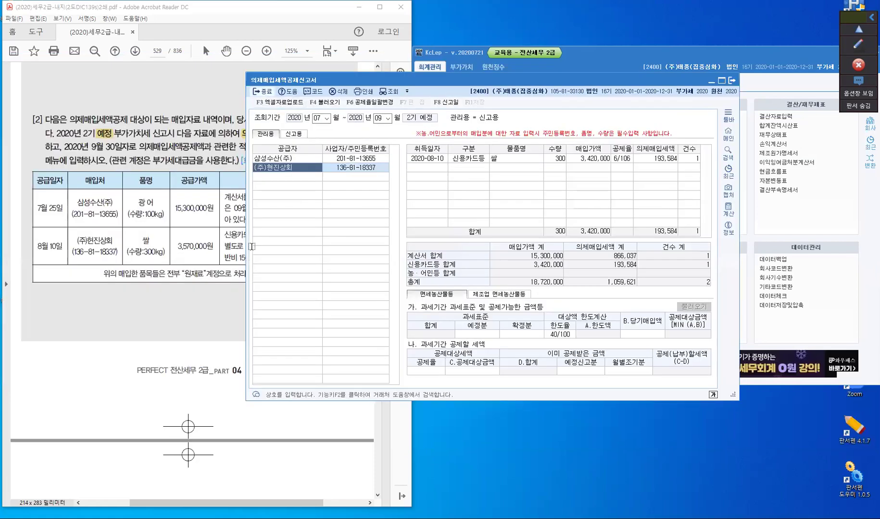
pyautogui.press('Escape')
# Bring up exercise [3] in the PDF and change the working company to 2500 (주)만세
pyautogui.scroll(-6, 236, 260)
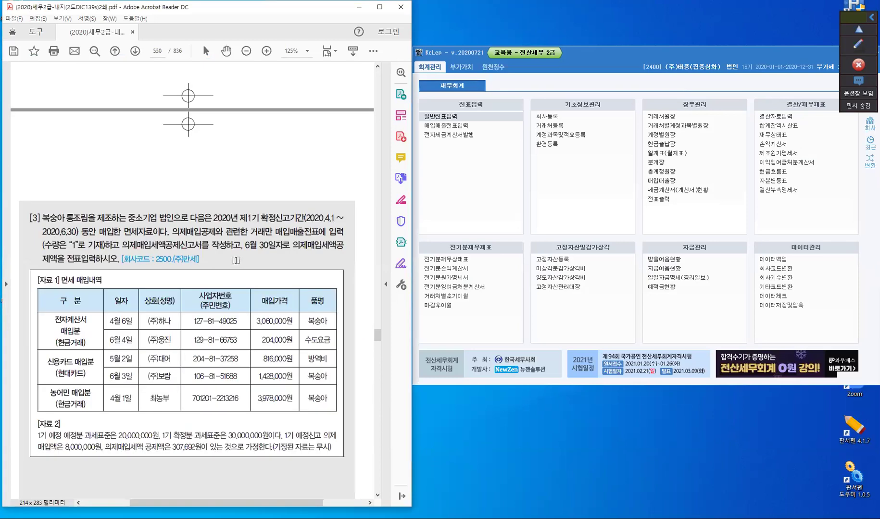
pyautogui.scroll(-4, 235, 260)
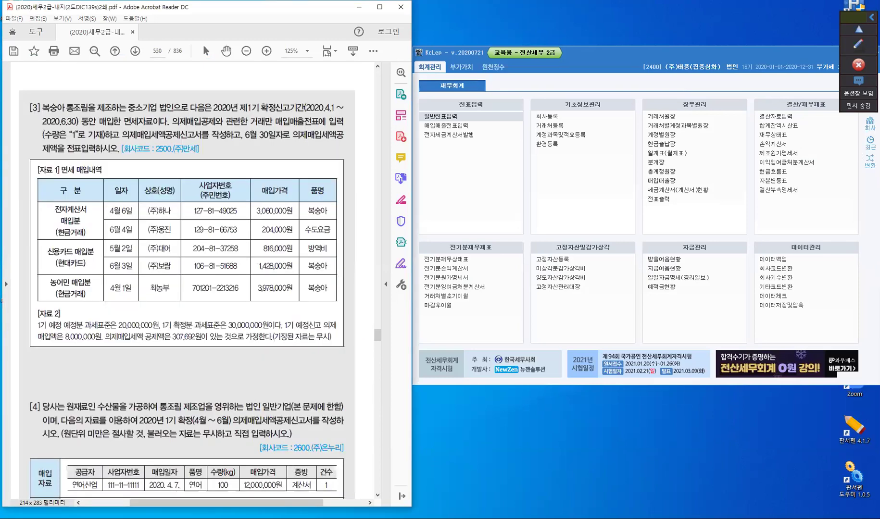
pyautogui.click(870, 124)
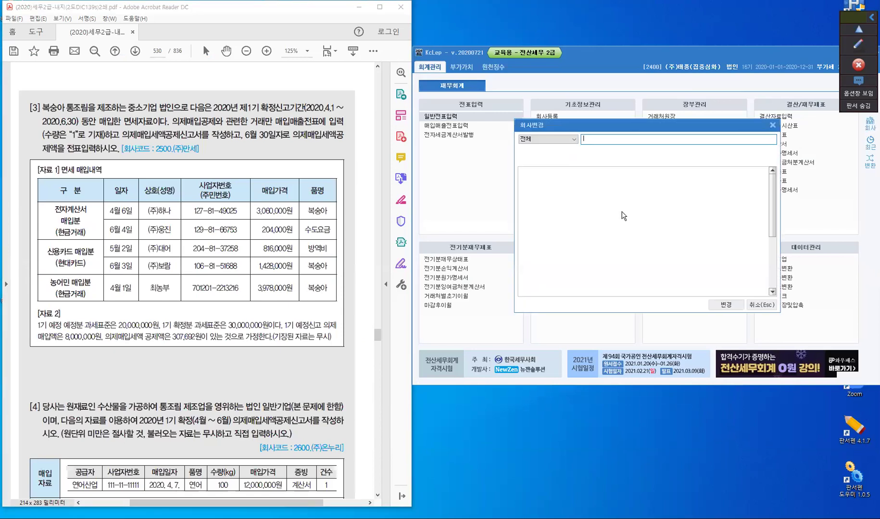
pyautogui.press('Escape')
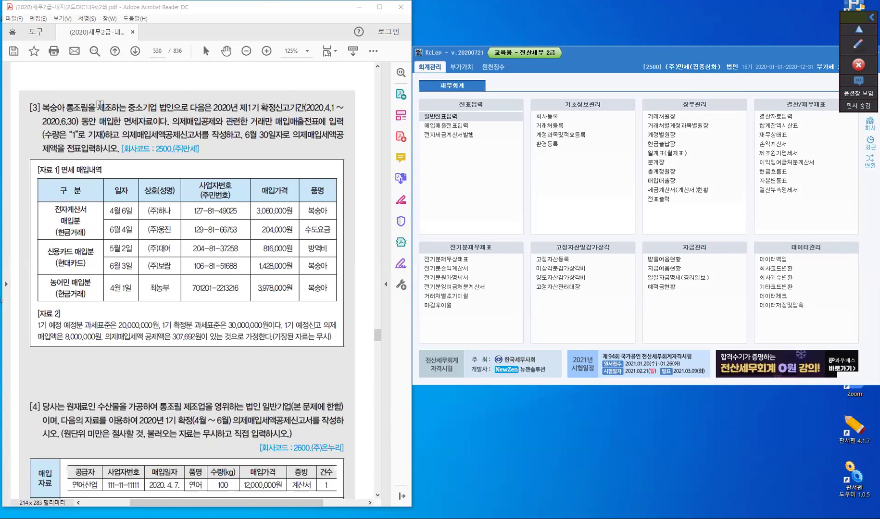
# Highlight 제조하는 중소기업, 거래만 매입매출전표에 입력, "1", 의제매입세액공제신고서, 전표입력 and 확정신고기간 in exercise [3]
pyautogui.moveTo(97, 107); pyautogui.dragTo(157, 109)
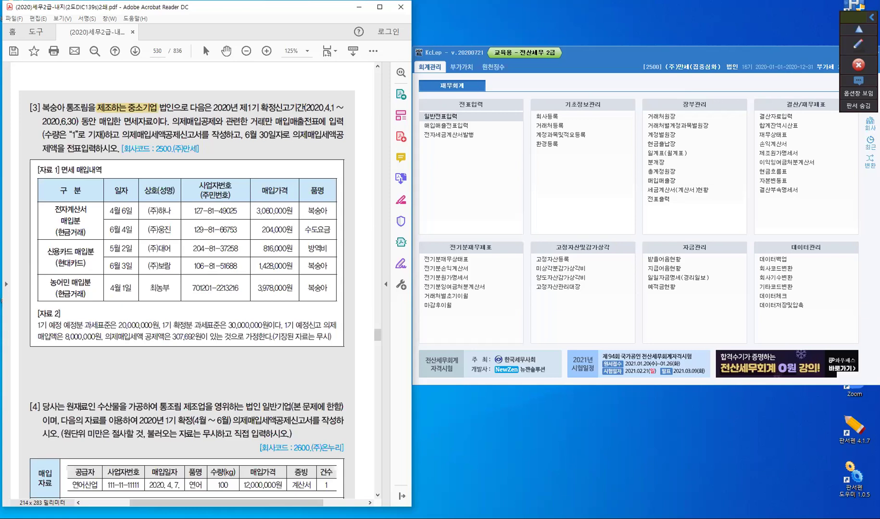
pyautogui.doubleClick(274, 124)
pyautogui.moveTo(303, 124); pyautogui.dragTo(340, 124)
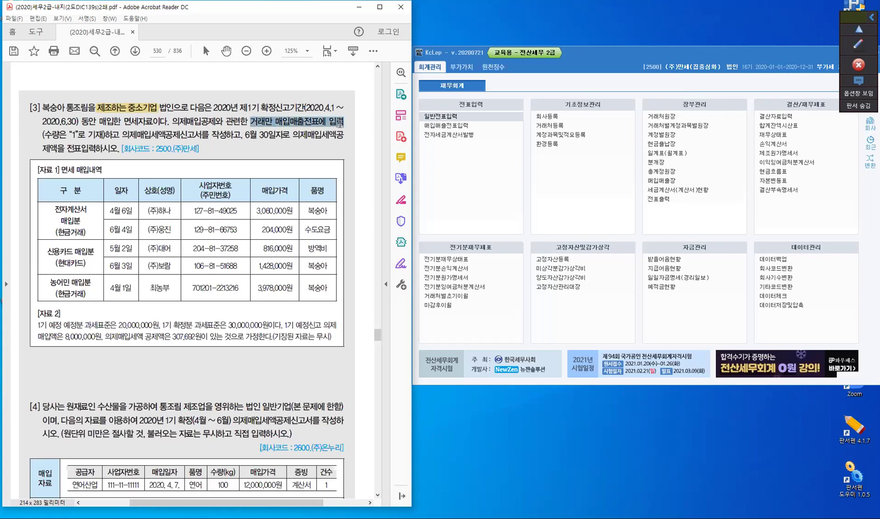
pyautogui.click(326, 154)
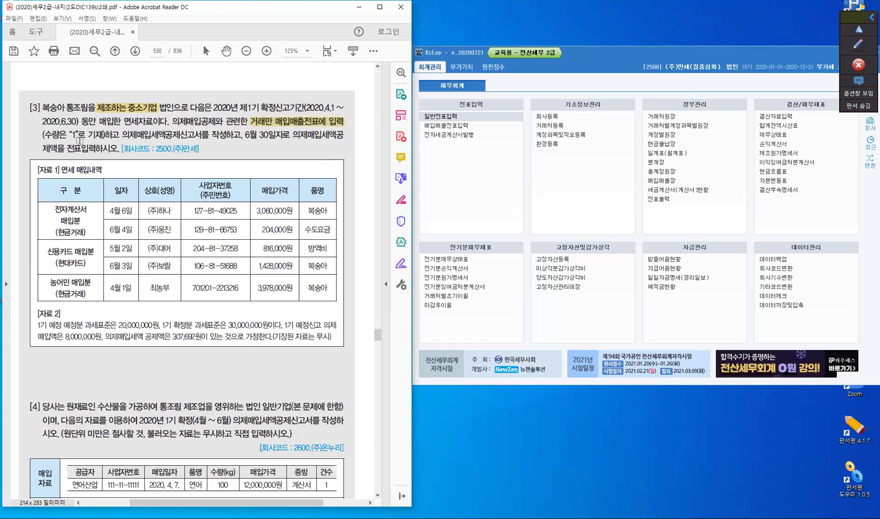
pyautogui.moveTo(121, 135); pyautogui.dragTo(209, 139)
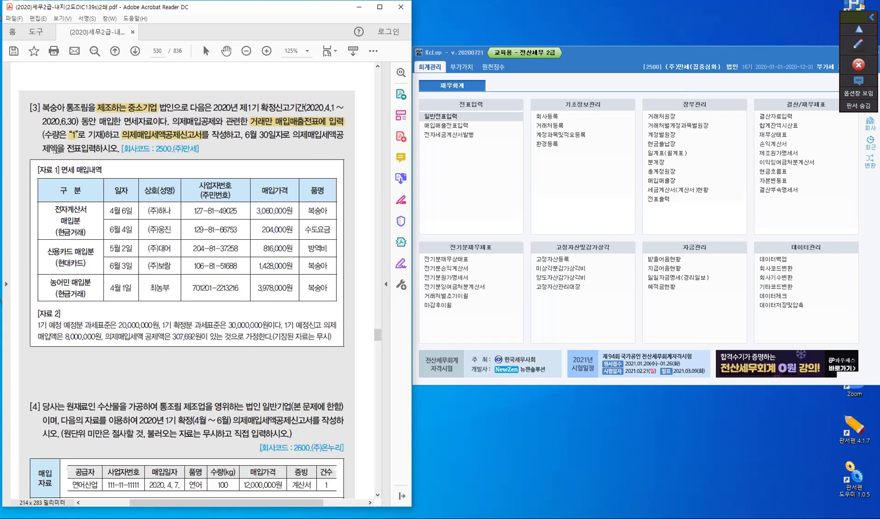
pyautogui.moveTo(66, 149); pyautogui.dragTo(98, 149)
pyautogui.moveTo(260, 108); pyautogui.dragTo(305, 107)
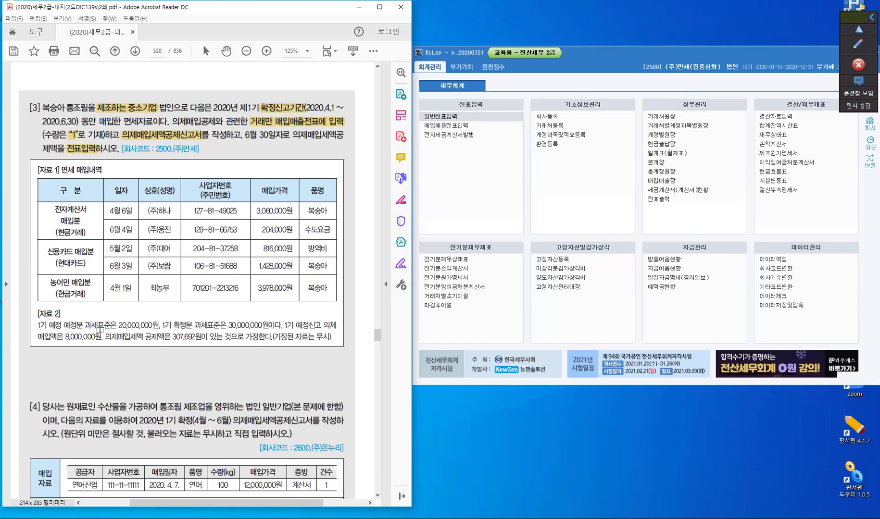
pyautogui.click(123, 331)
# Open 매입매출전표입력 and place its window so that exercise [3] stays uncovered
pyautogui.click(447, 125)
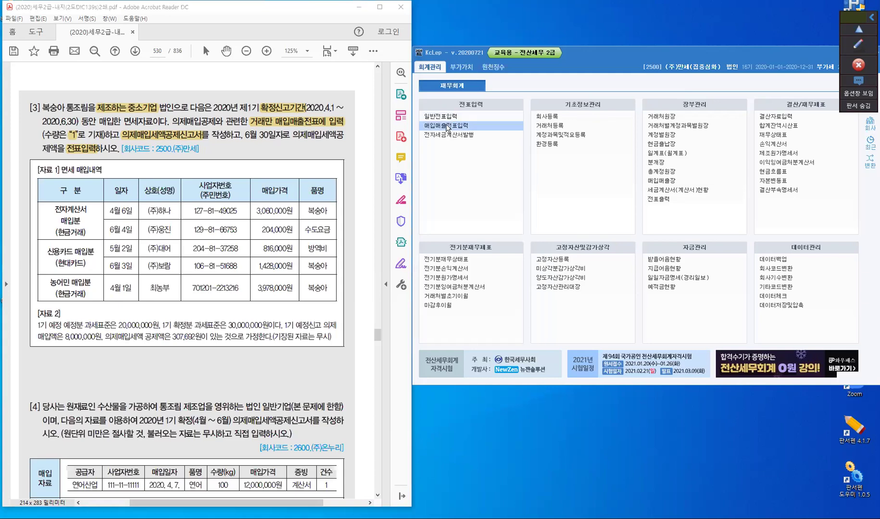
pyautogui.click(447, 126)
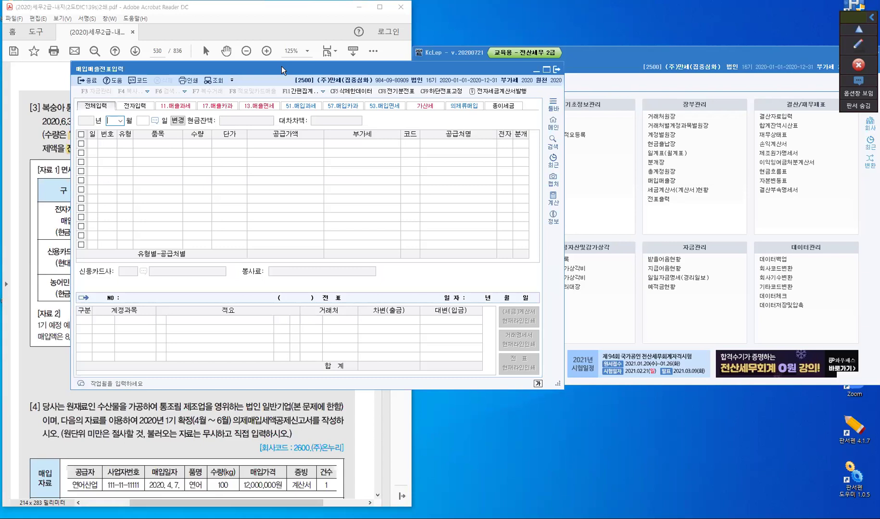
pyautogui.moveTo(281, 66); pyautogui.dragTo(601, 138)
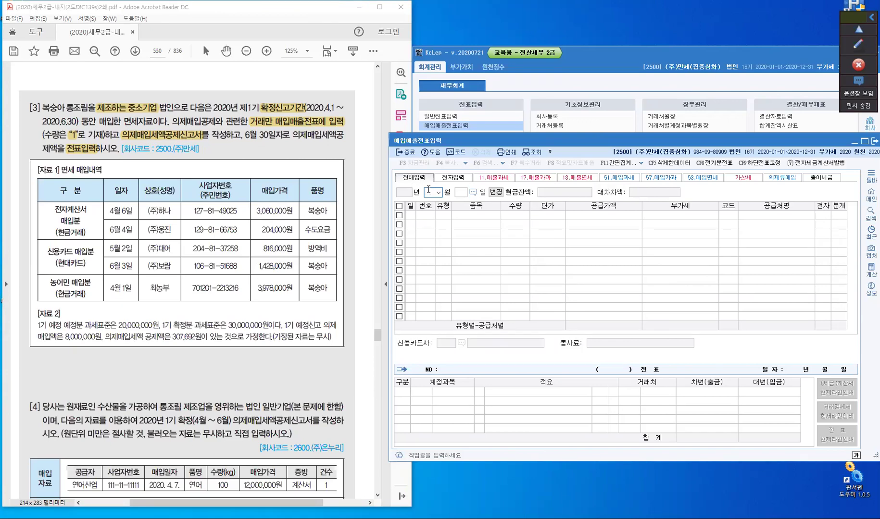
# In red pen, label the 전자계산서 purchases 53.면세, circle the 4월 6일 row and cross out the 6월 4일 row
pyautogui.click(858, 47)
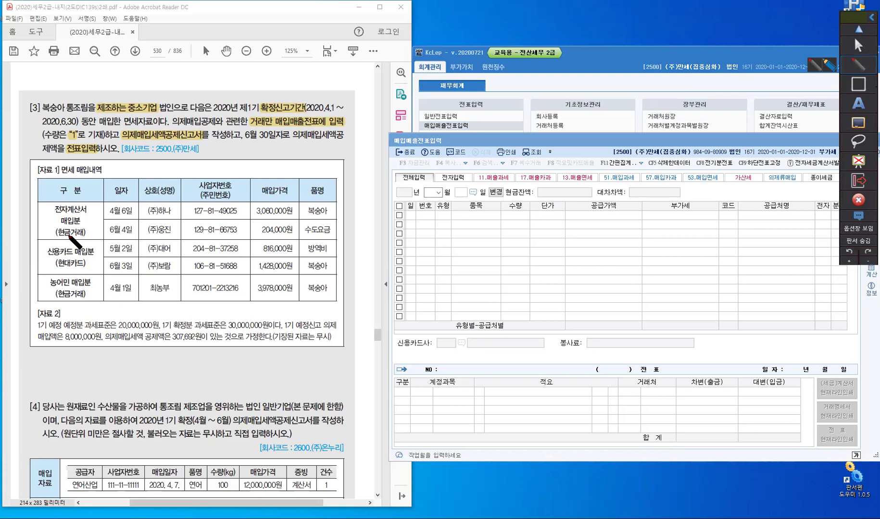
pyautogui.moveTo(61, 224); pyautogui.dragTo(64, 230)
pyautogui.moveTo(68, 195)
pyautogui.mouseDown()
pyautogui.moveTo(97, 185)
pyautogui.moveTo(98, 194)
pyautogui.mouseUp()
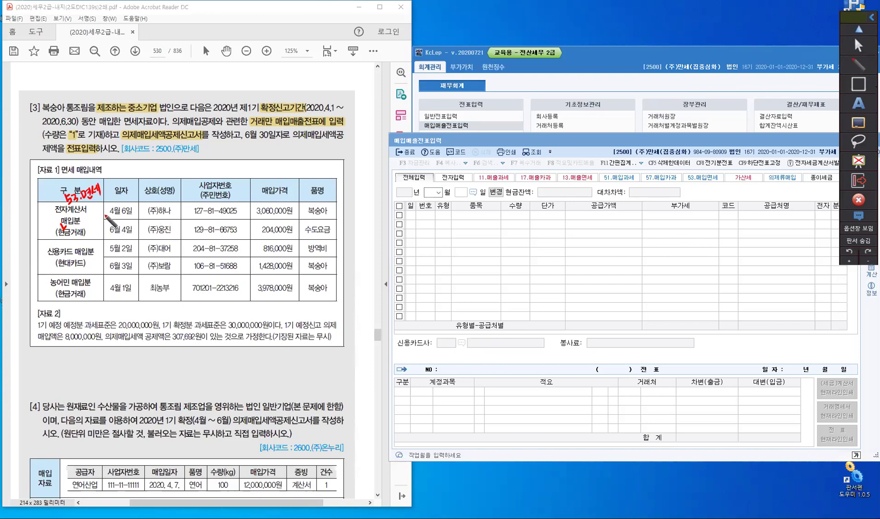
pyautogui.moveTo(103, 206); pyautogui.dragTo(102, 207)
pyautogui.moveTo(118, 223)
pyautogui.mouseDown()
pyautogui.moveTo(131, 236)
pyautogui.moveTo(118, 237)
pyautogui.mouseUp()
# Label the 신용카드 purchases 58.카면, cross out the 5월 2일 row and circle the 6월 3일 row
pyautogui.moveTo(70, 244)
pyautogui.mouseDown()
pyautogui.moveTo(61, 246)
pyautogui.moveTo(94, 243)
pyautogui.mouseUp()
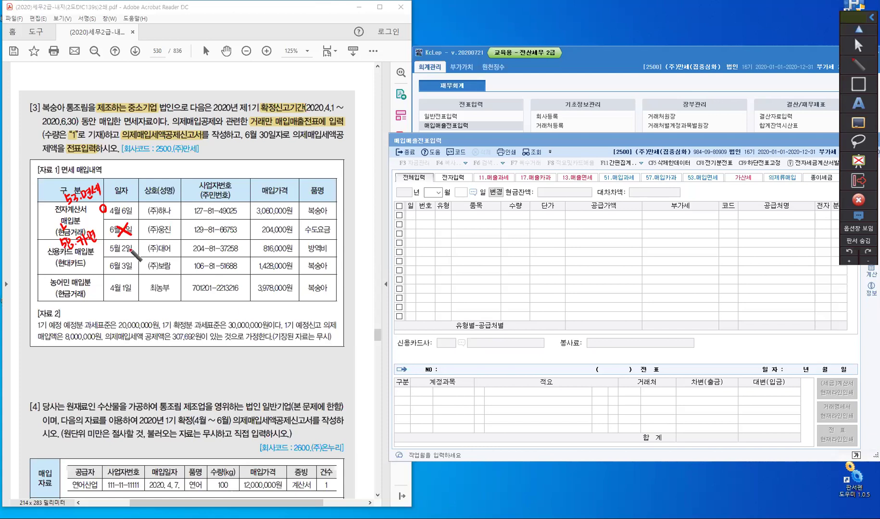
pyautogui.moveTo(119, 242)
pyautogui.mouseDown()
pyautogui.moveTo(130, 254)
pyautogui.moveTo(118, 253)
pyautogui.mouseUp()
pyautogui.moveTo(104, 260); pyautogui.dragTo(103, 263)
# Mark the word 제조 in the exercise text and label the 농어민 purchases 60.면건
pyautogui.moveTo(114, 99); pyautogui.dragTo(114, 113)
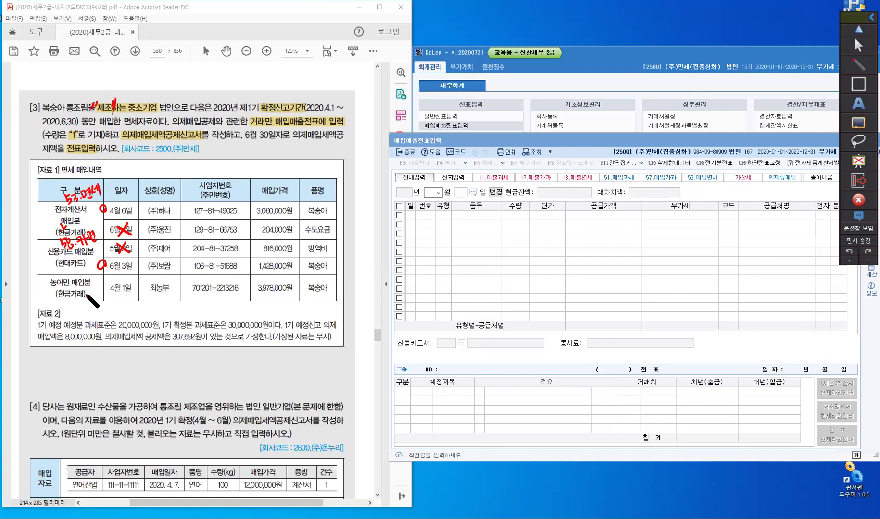
pyautogui.moveTo(58, 268)
pyautogui.mouseDown()
pyautogui.moveTo(55, 276)
pyautogui.moveTo(87, 276)
pyautogui.moveTo(65, 292)
pyautogui.mouseUp()
pyautogui.click(68, 274)
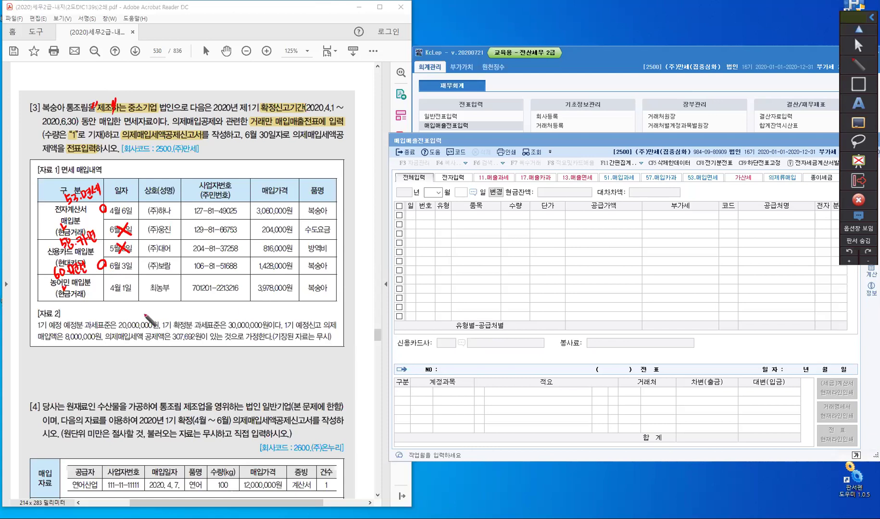
# Circle the 농어민 purchase row dated 4월 1일 in red pen and leave pen mode
pyautogui.moveTo(107, 286); pyautogui.dragTo(102, 284)
pyautogui.click(856, 42)
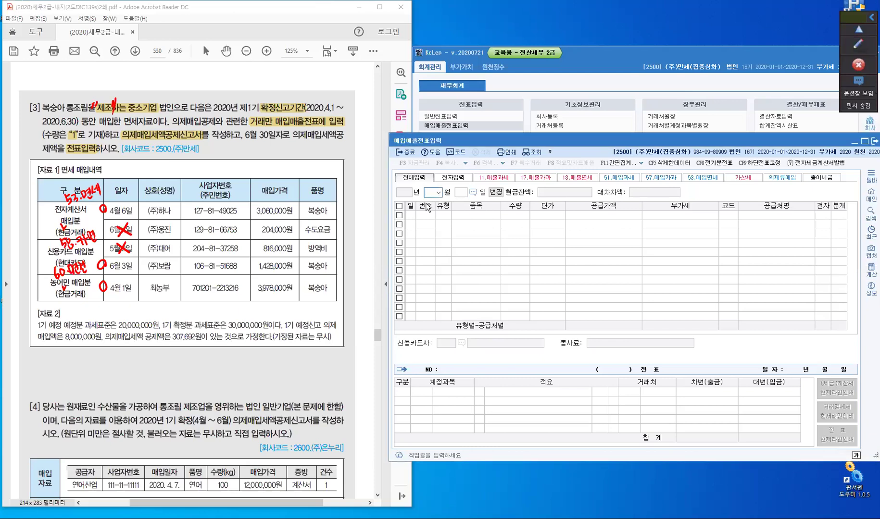
# Start a purchase voucher dated 4월 6일 with the VAT type 53.면세
pyautogui.write('04')
pyautogui.write('0')
pyautogui.write('6')
pyautogui.press('Return')
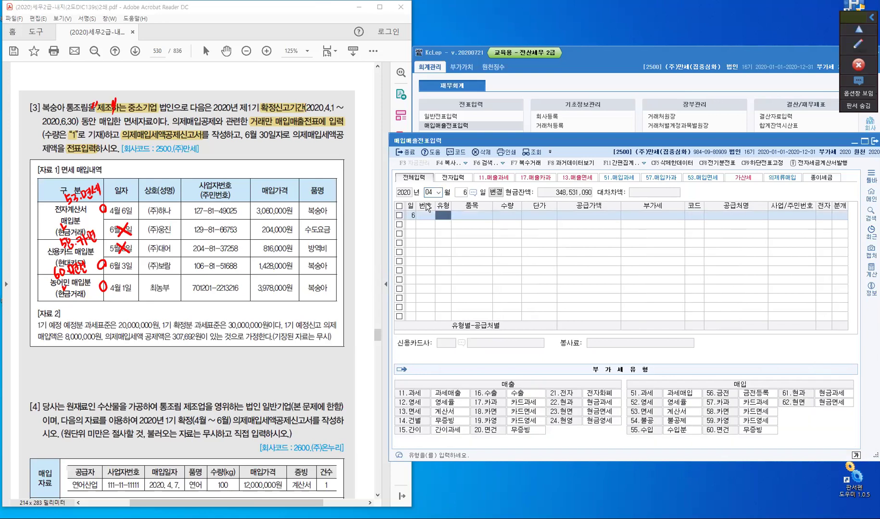
pyautogui.write('53')
pyautogui.press('Return')
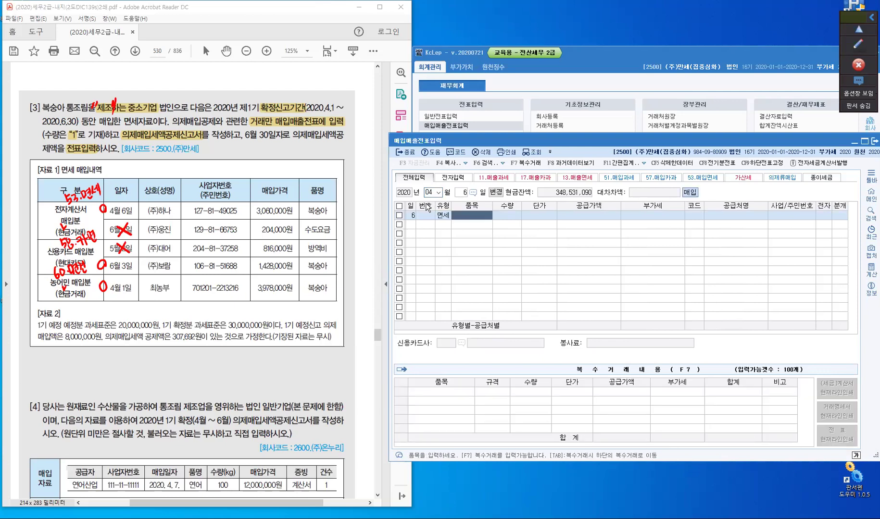
# Enter the item 복숭아 with quantity 1 and a 공급가액 of 3,060,000 in the 4월 6일 voucher
pyautogui.write('복수')
pyautogui.write('아')
pyautogui.press('Return')
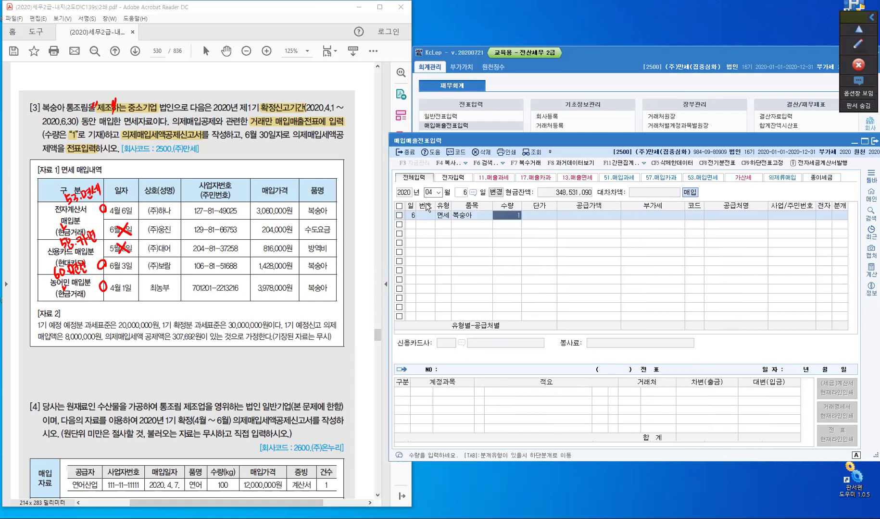
pyautogui.press('Return')
pyautogui.press('Return')
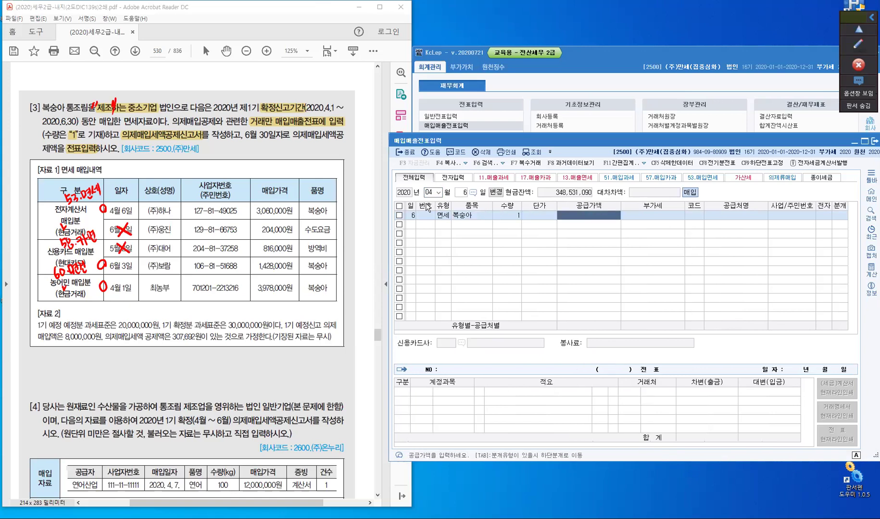
pyautogui.write('3,060,000')
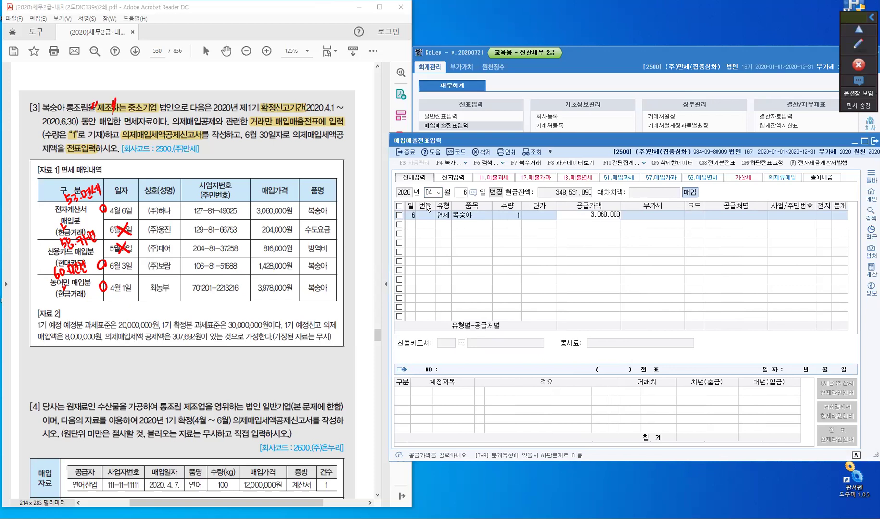
pyautogui.press('Return')
# Look up 하나 and assign (주)하나 as the supplier of the 4월 6일 purchase
pyautogui.write('하나')
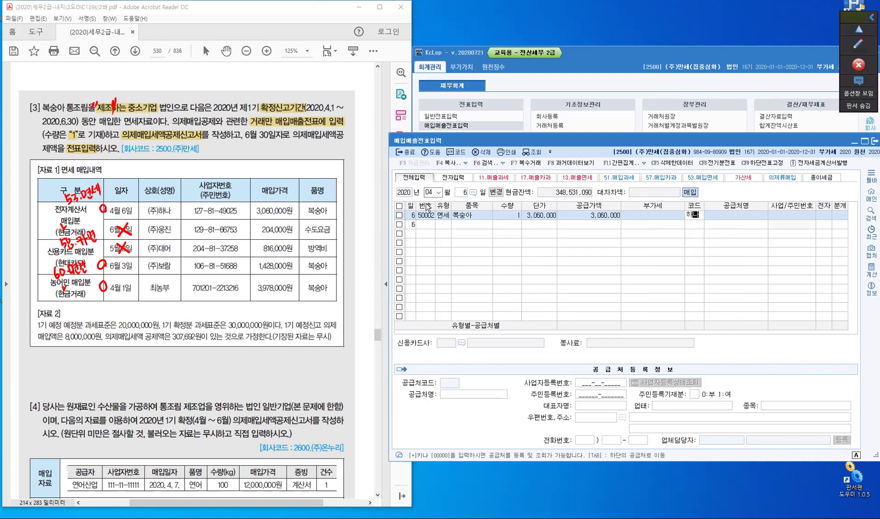
pyautogui.press('Return')
pyautogui.press('Down')
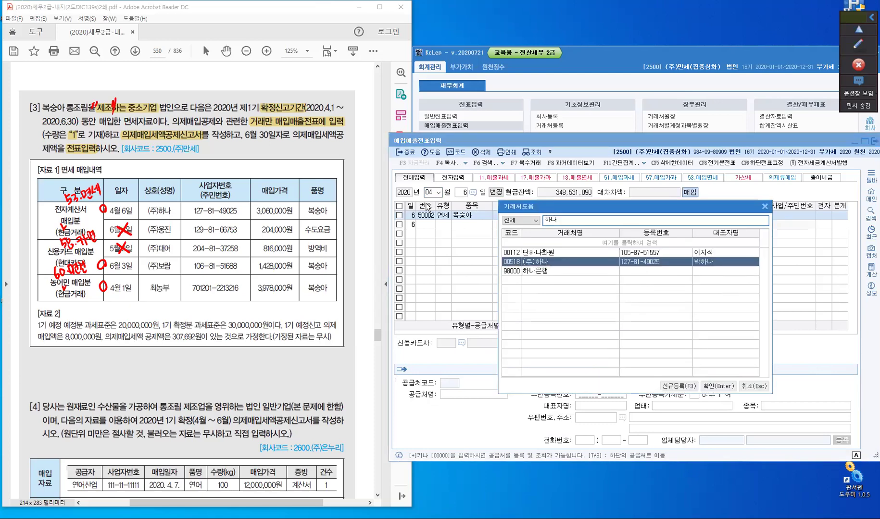
pyautogui.press('Return')
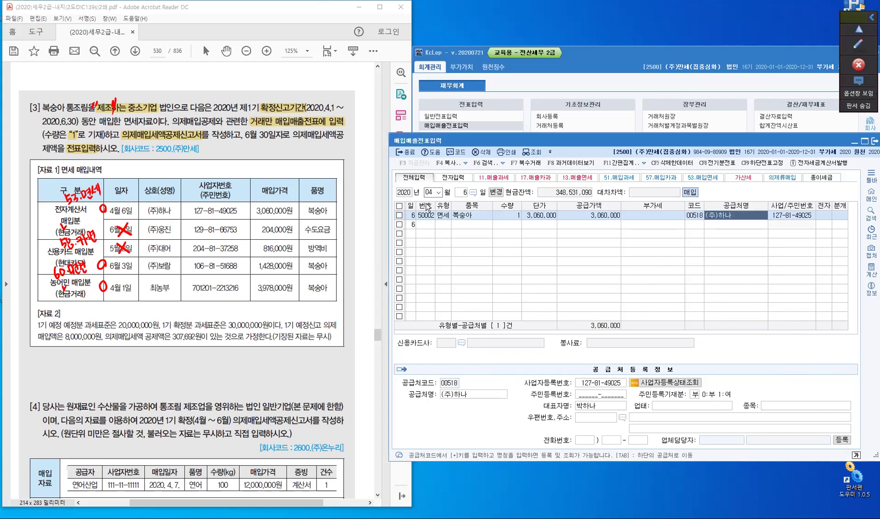
pyautogui.press('Return')
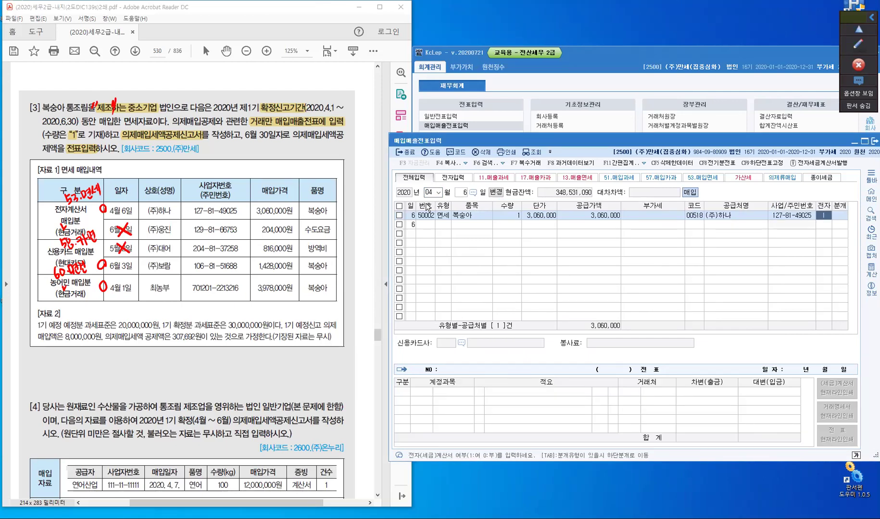
# Mark the (주)하나 purchase as 전자 여 and set its 분개 type to 1.현금
pyautogui.write('1')
pyautogui.press('Return')
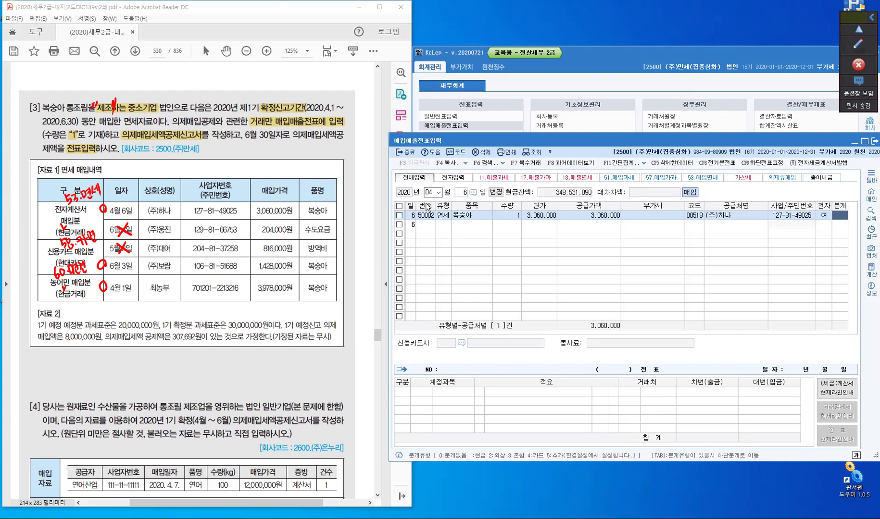
pyautogui.write('1')
pyautogui.press('Return')
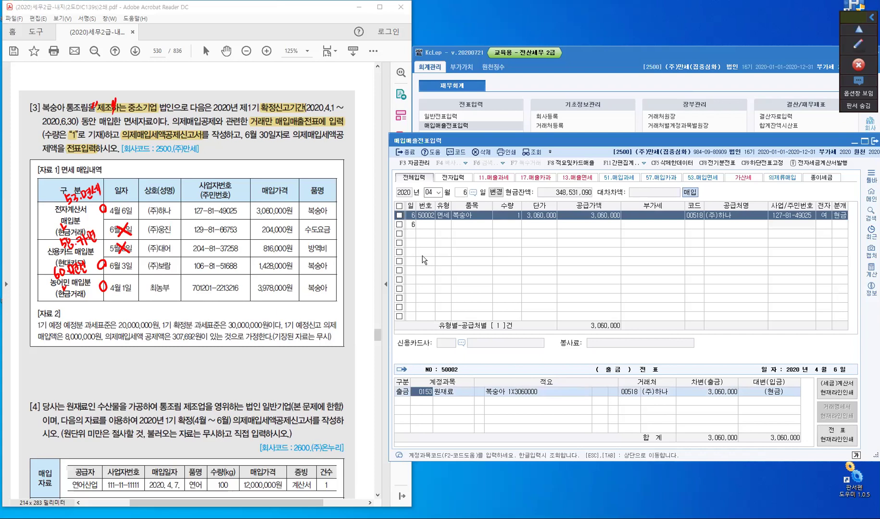
# Assign 적요 6, 의제매입세액공제신고서 자동반영분, to the 원재료 line and complete the 4월 6일 voucher
pyautogui.click(479, 392)
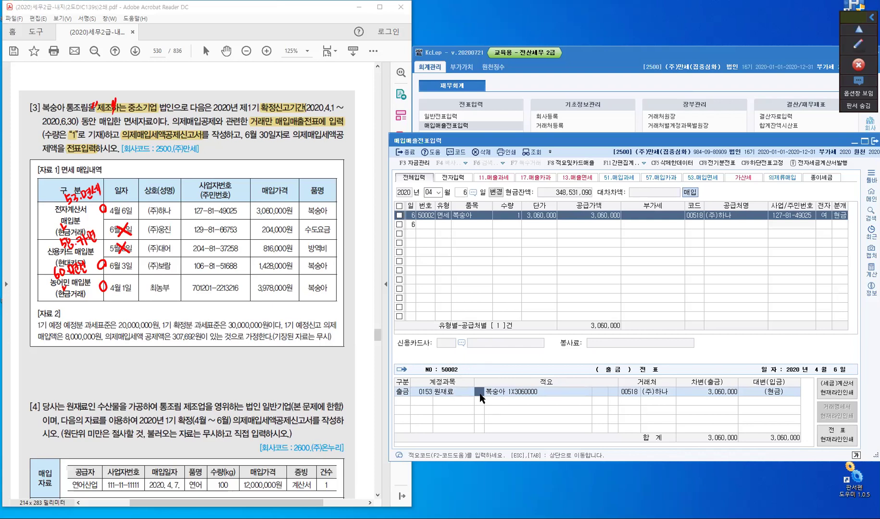
pyautogui.write('6')
pyautogui.press('Return')
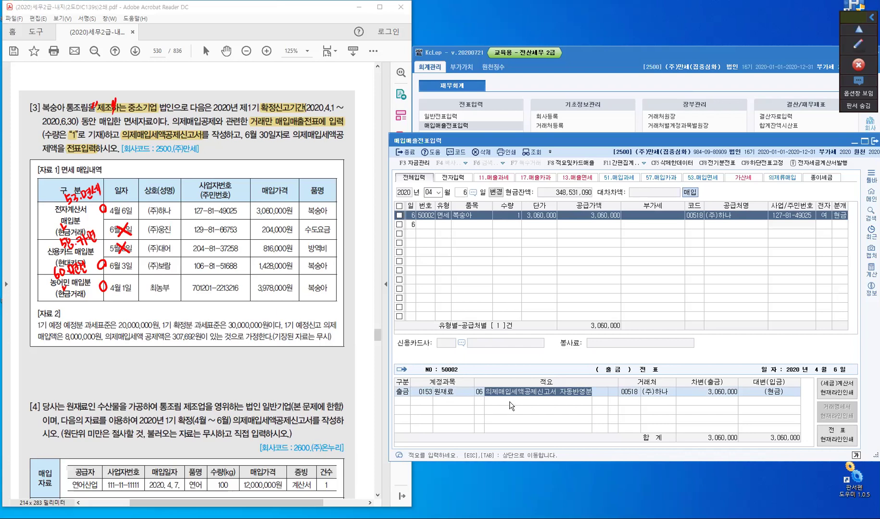
pyautogui.press('Return')
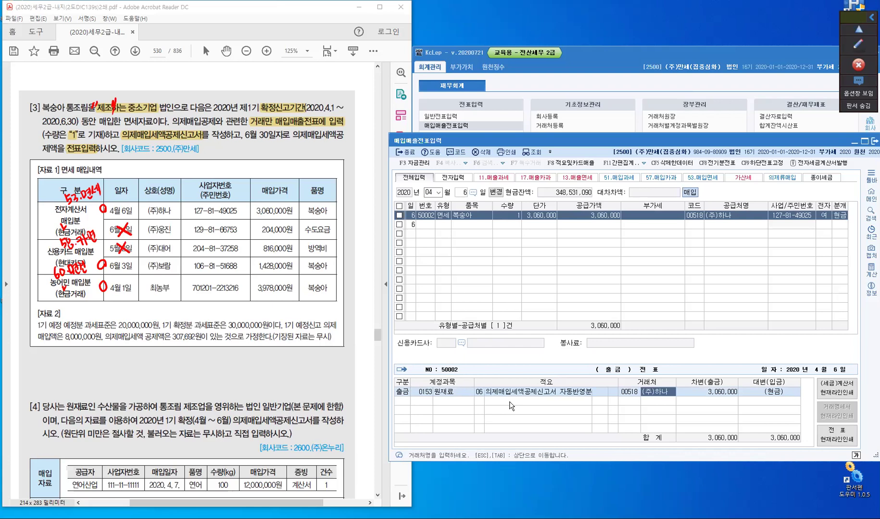
pyautogui.press('Return')
pyautogui.press('Return')
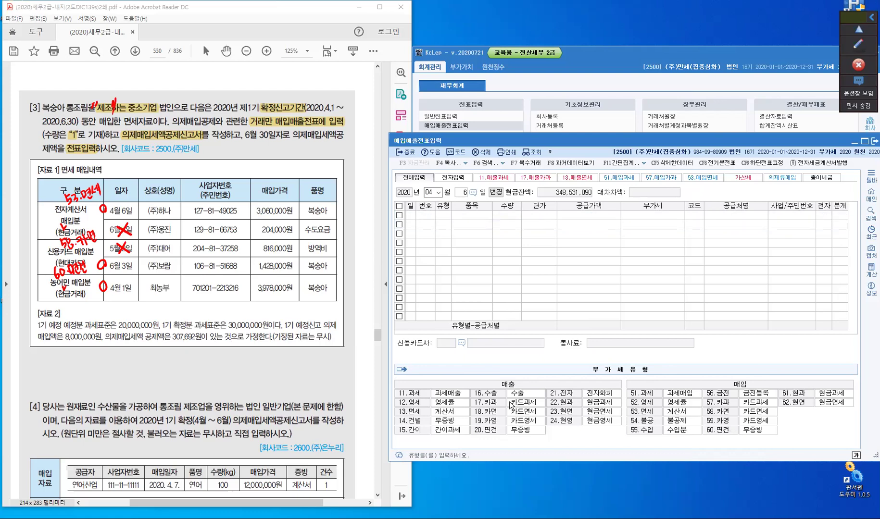
# Start a purchase voucher dated 6월 3일 with the VAT type 58.카면
pyautogui.write('6')
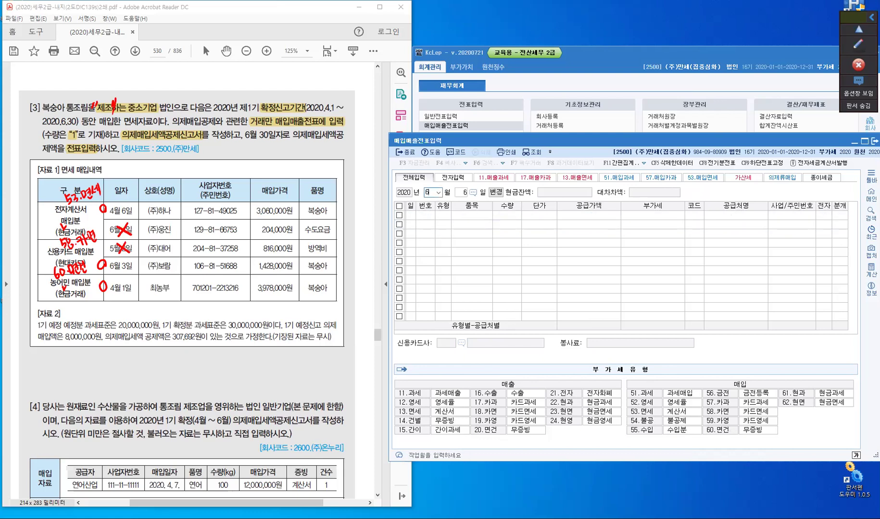
pyautogui.press('Return')
pyautogui.write('3')
pyautogui.press('Return')
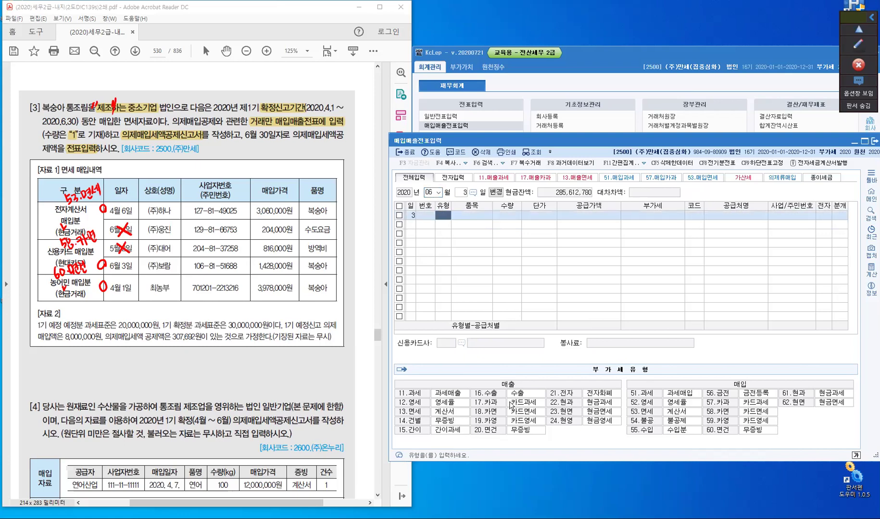
pyautogui.write('58')
pyautogui.press('Return')
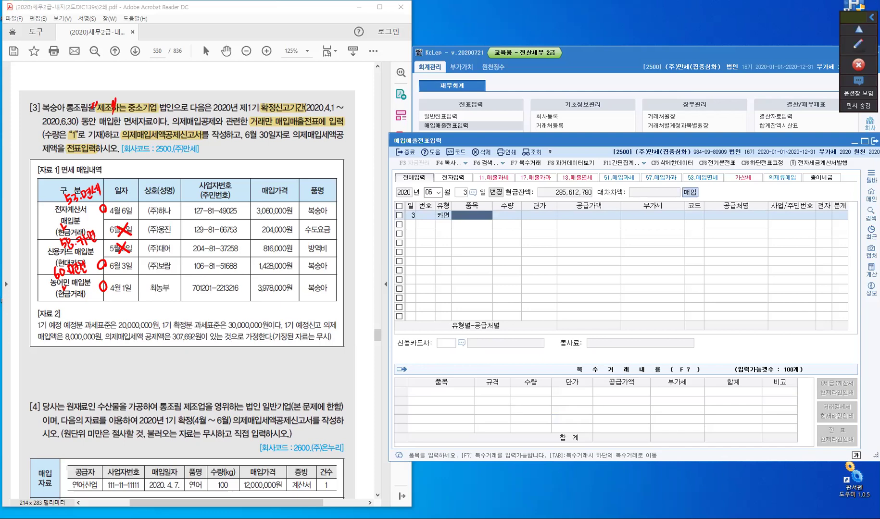
# Enter the item 복숭아 with quantity 1 and a 공급가액 of 1,428,000 in the 6월 3일 voucher
pyautogui.write('복숭아')
pyautogui.press('Return')
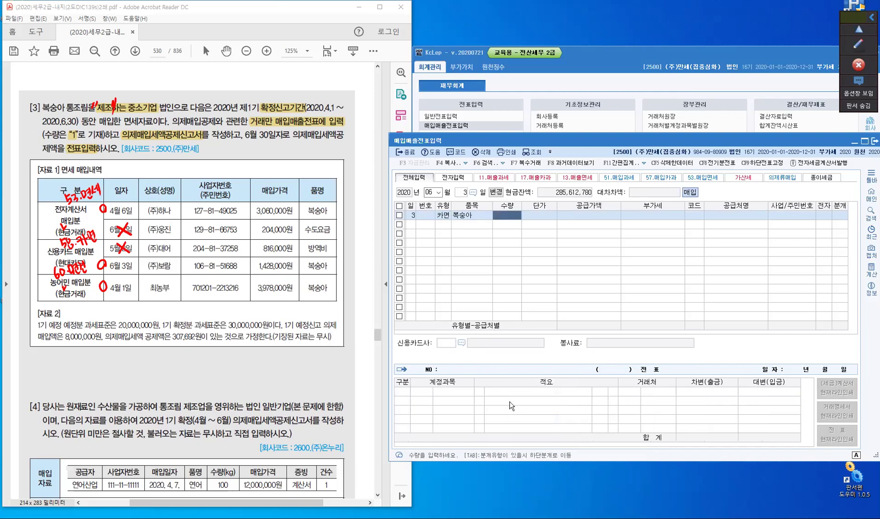
pyautogui.write('1')
pyautogui.press('Return')
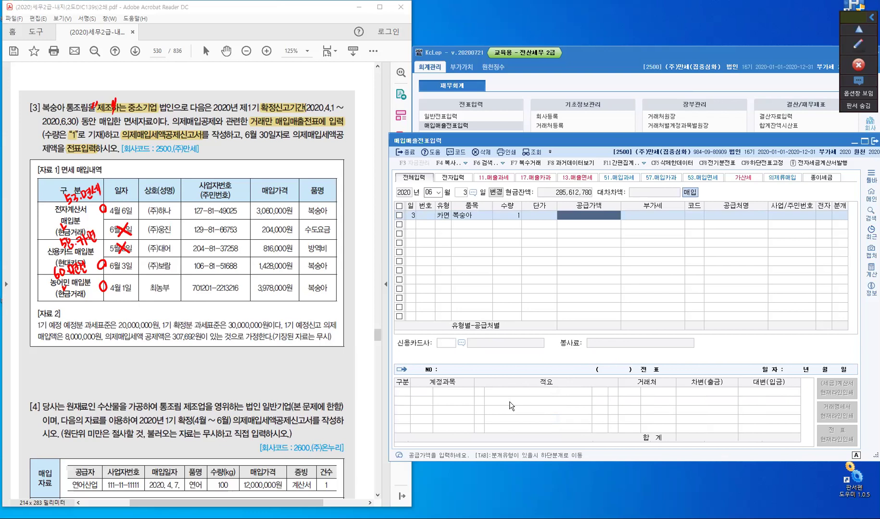
pyautogui.write('1,428,000')
pyautogui.press('Return')
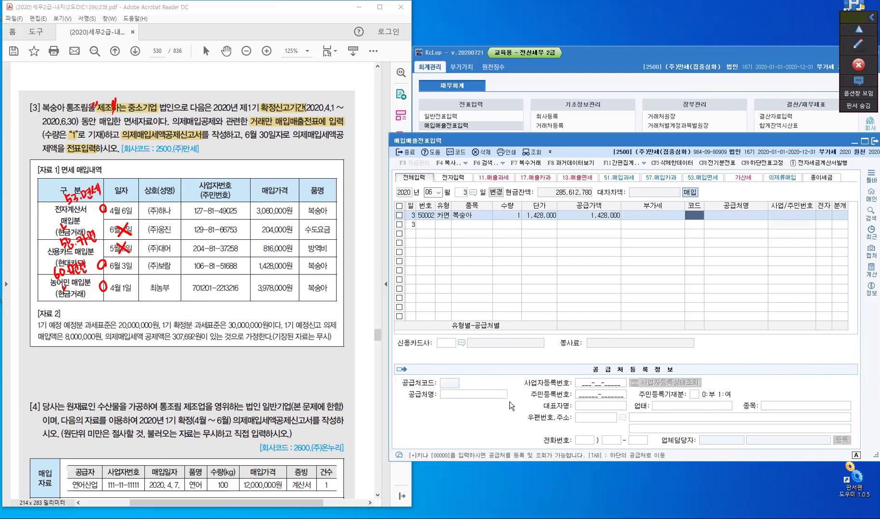
# Assign (주)보람 as the supplier and 현대카드 as the 신용카드사 of the 6월 3일 purchase
pyautogui.write('보람')
pyautogui.press('Return')
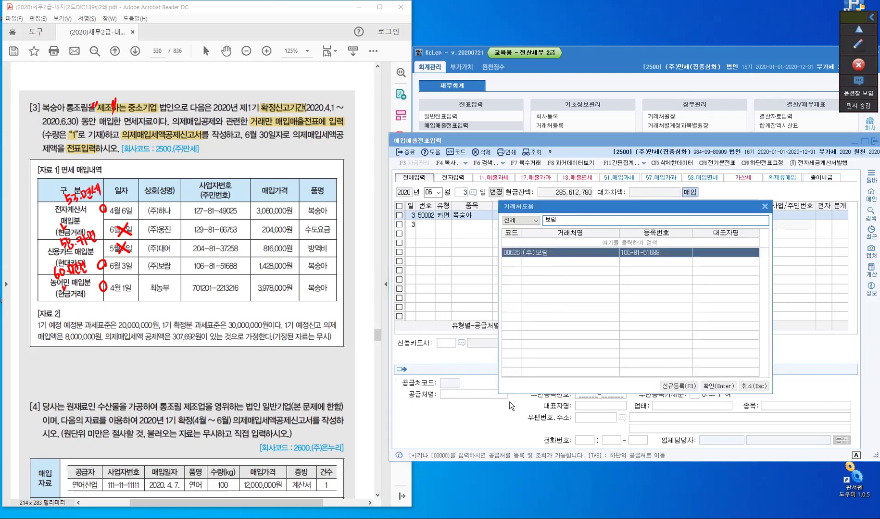
pyautogui.press('Return')
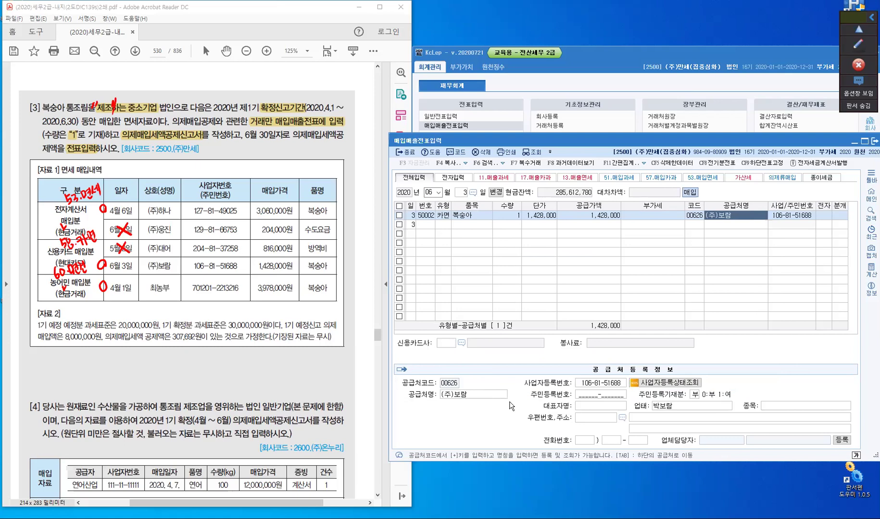
pyautogui.press('Return')
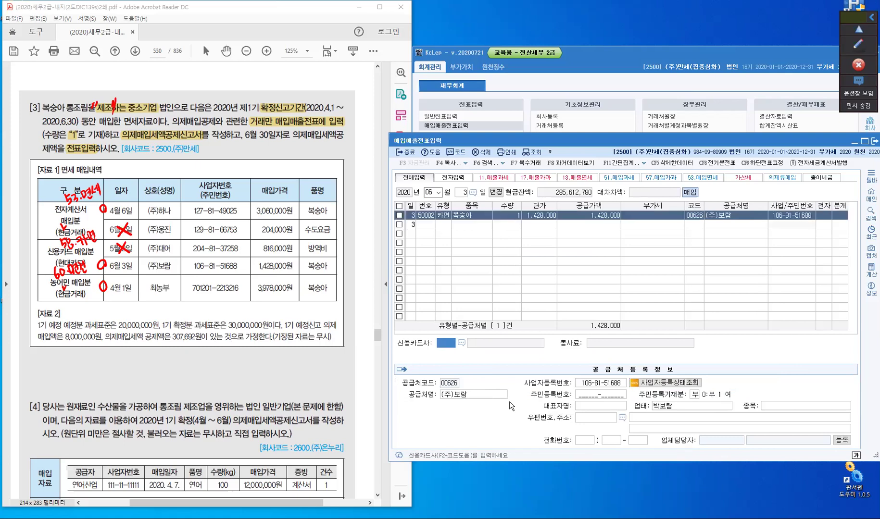
pyautogui.press('F2')
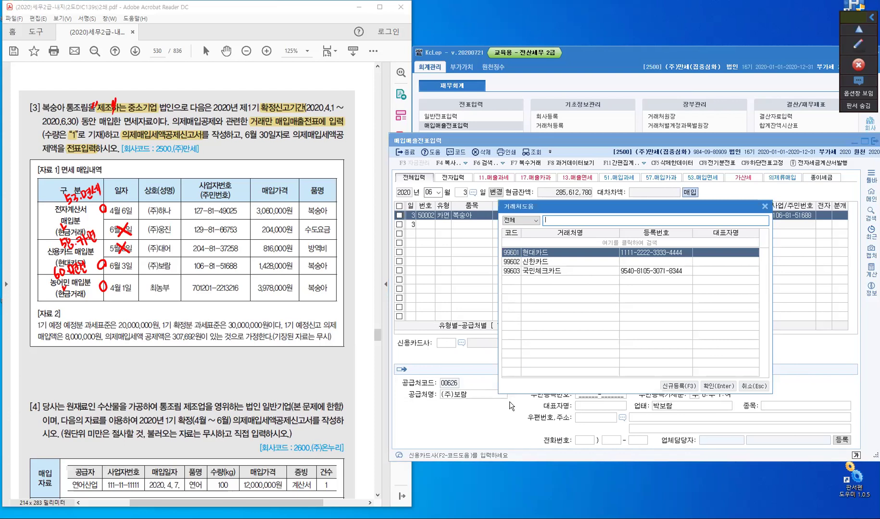
pyautogui.press('Return')
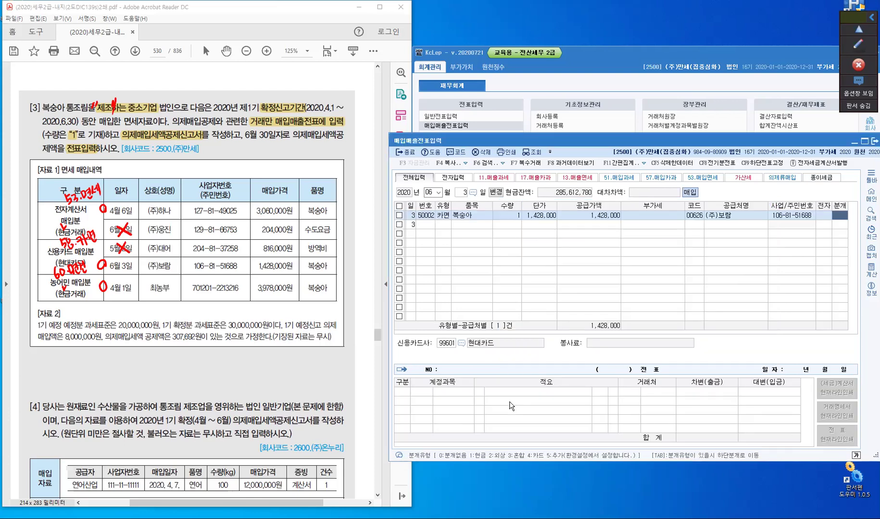
# Set the (주)보람 purchase's 분개 type to 4.카드, and replace it with 2.외상
pyautogui.write('4')
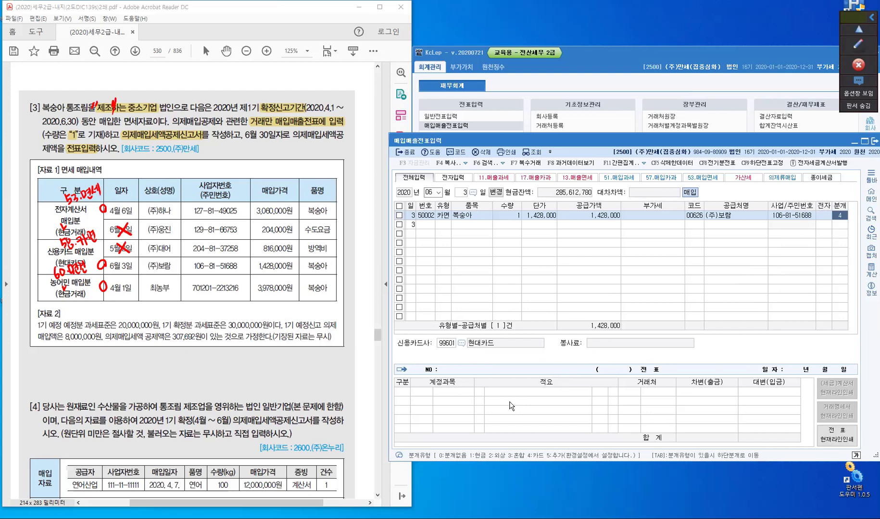
pyautogui.press('Return')
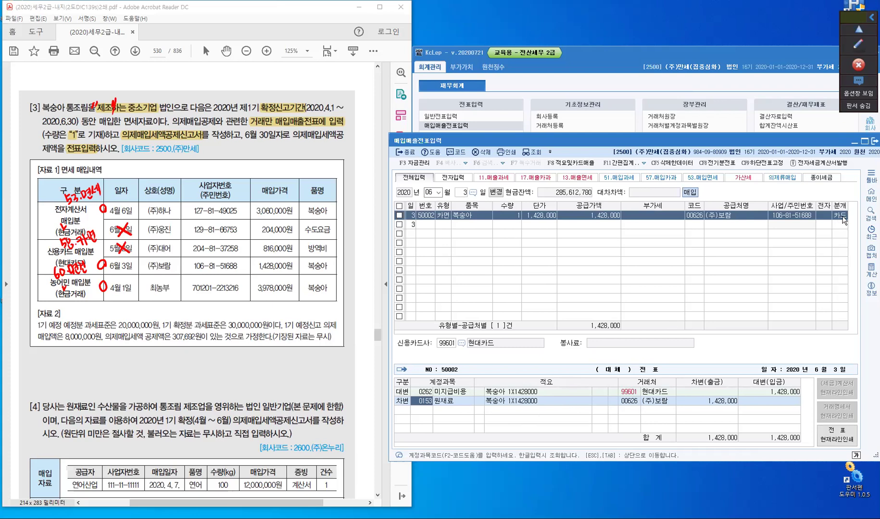
pyautogui.click(842, 217)
pyautogui.write('2')
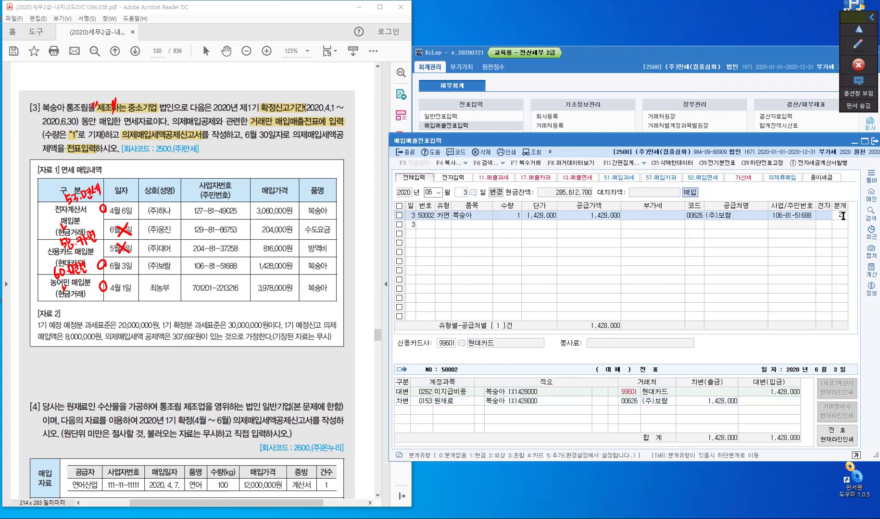
pyautogui.press('Return')
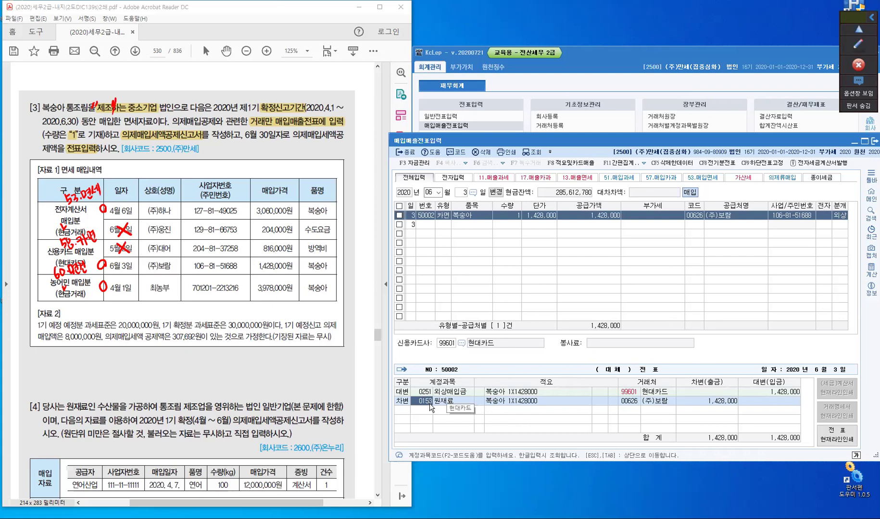
# Assign 적요 6, 의제매입세액공제신고서 자동반영분, to the 원재료 line of the 6월 3일 voucher
pyautogui.click(479, 401)
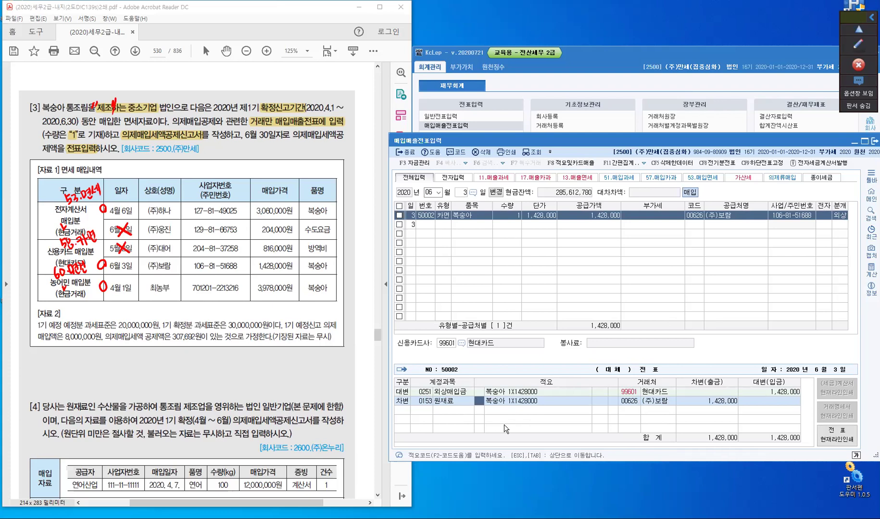
pyautogui.press('Return')
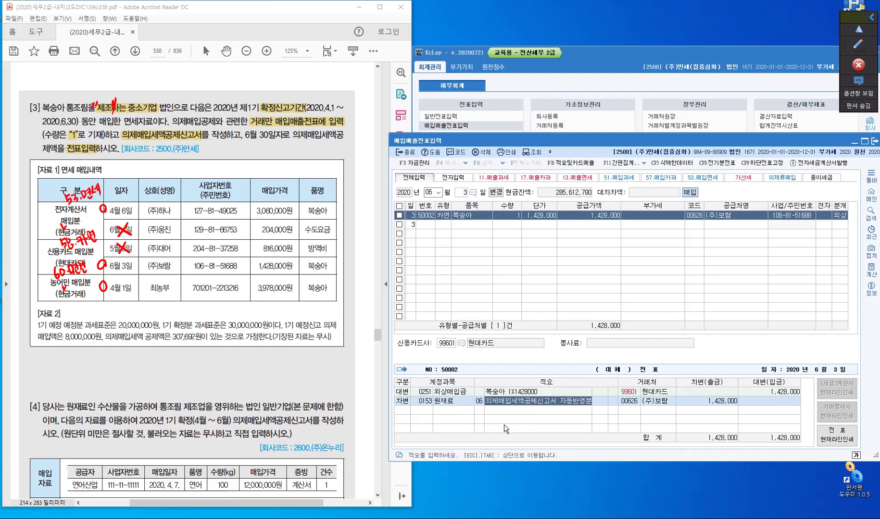
pyautogui.press('Return')
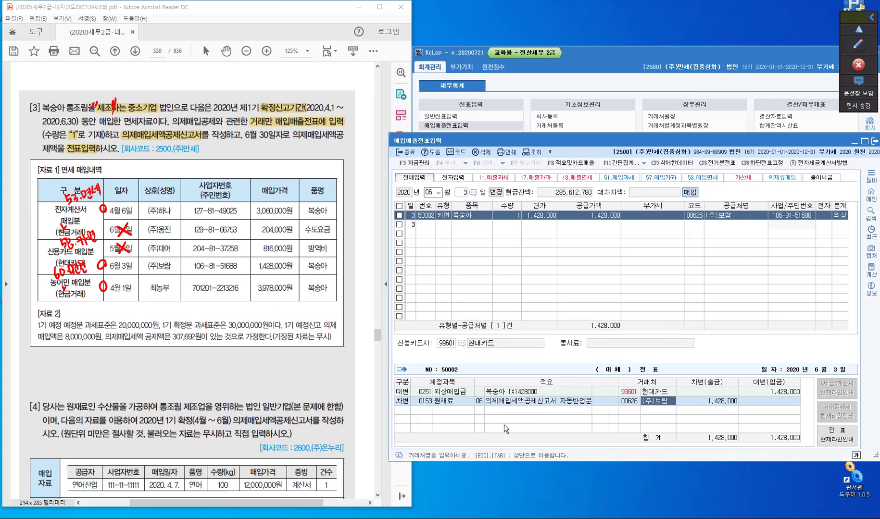
pyautogui.press('Return')
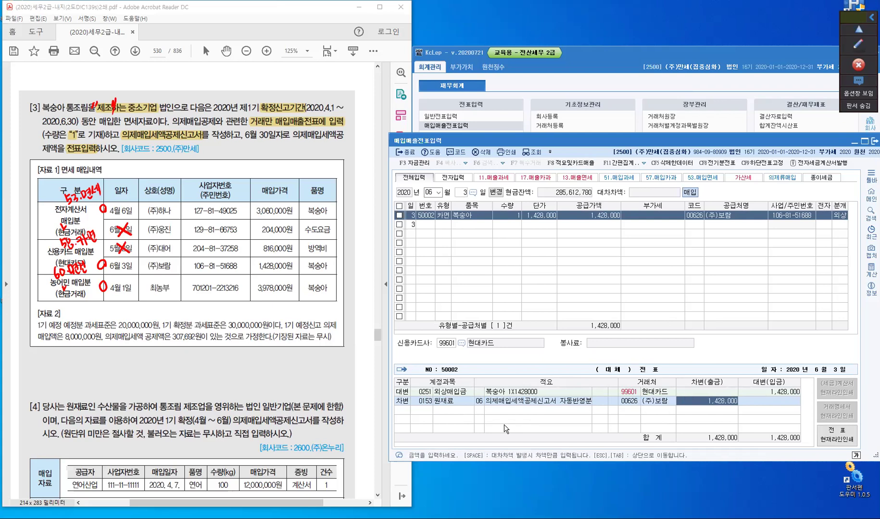
# Finish the 6월 3일 voucher and start a purchase voucher dated 4월 1일 with the type 60.면건
pyautogui.press('Return')
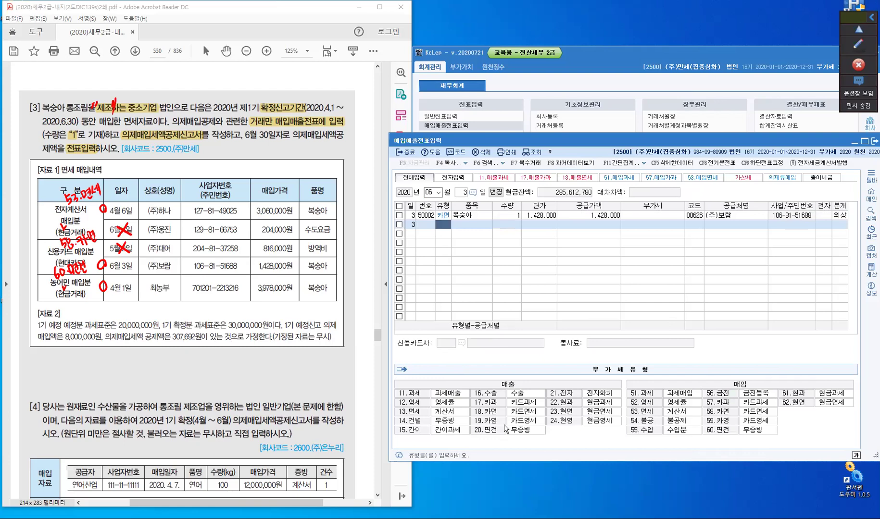
pyautogui.press('Escape')
pyautogui.hotkey('shift', 'Tab')
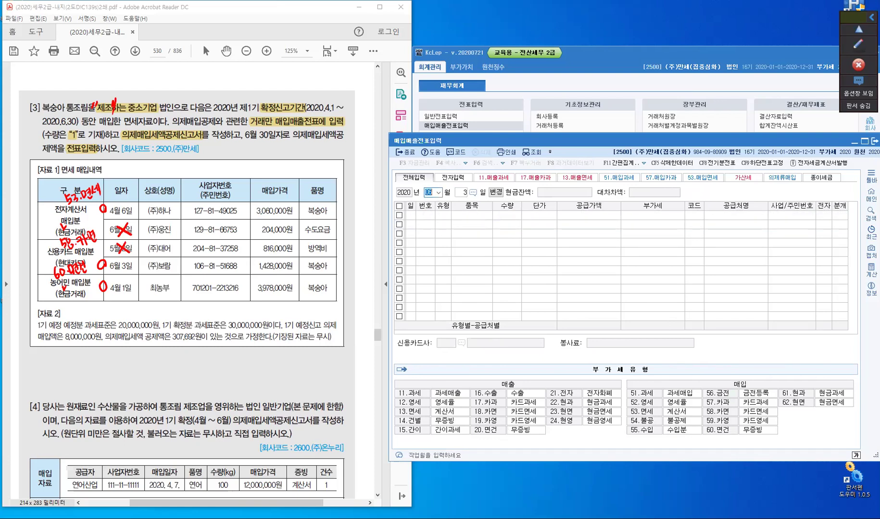
pyautogui.write('041')
pyautogui.press('Return')
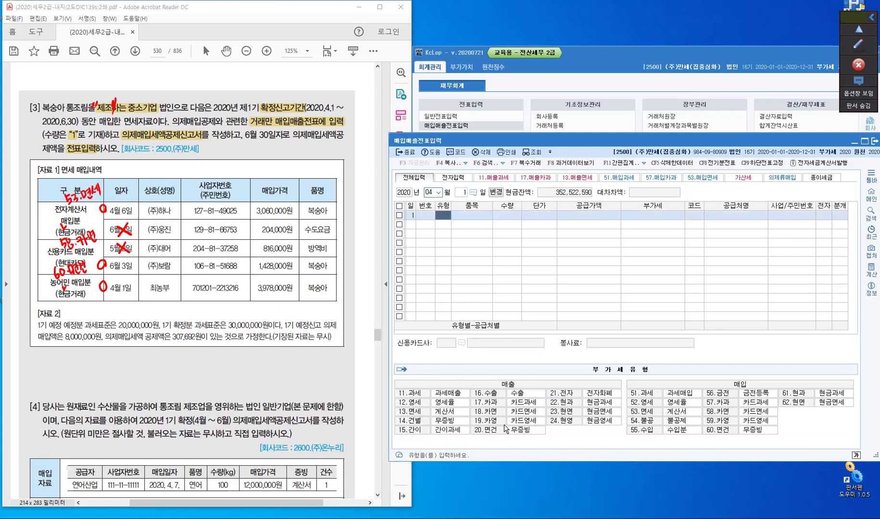
pyautogui.write('60')
pyautogui.press('Return')
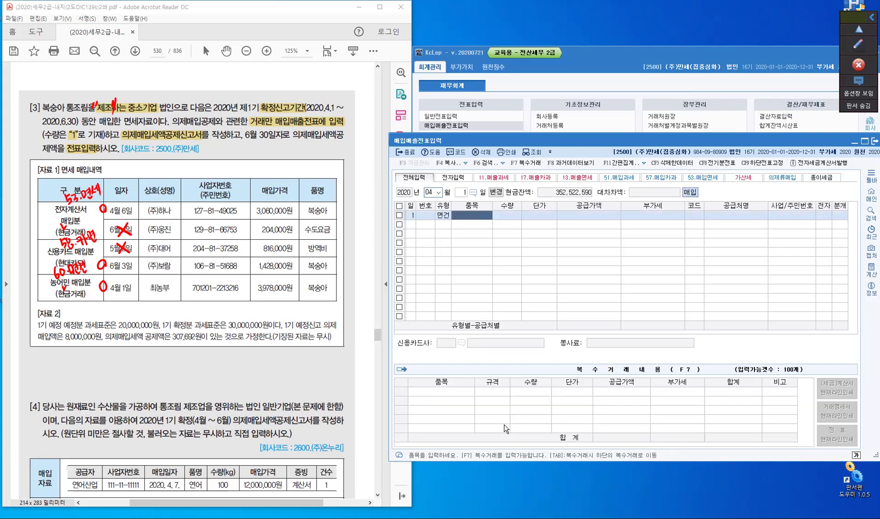
# Enter the item 복숭아 with quantity 1 and a 공급가액 of 3,978,000 in the 4월 1일 voucher
pyautogui.write('보')
pyautogui.write('ㄱ숭')
pyautogui.write('아')
pyautogui.press('Return')
pyautogui.write('1')
pyautogui.press('Return')
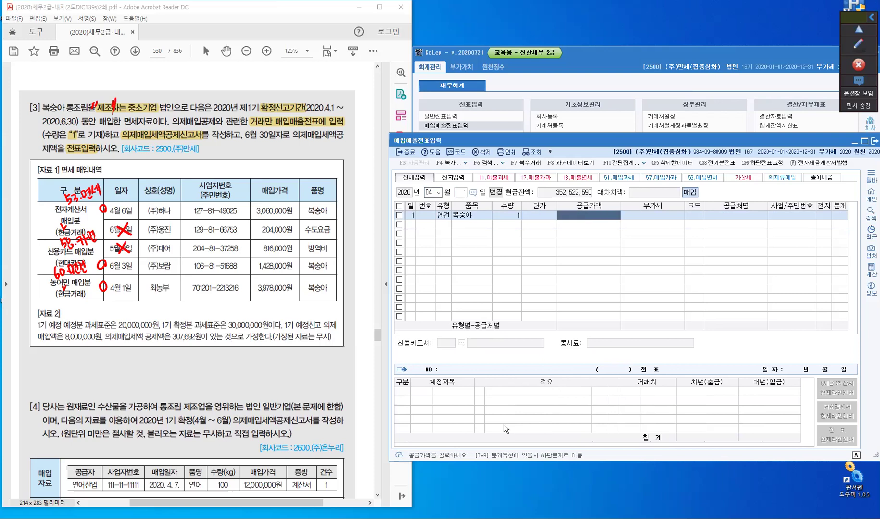
pyautogui.write('3,978,000')
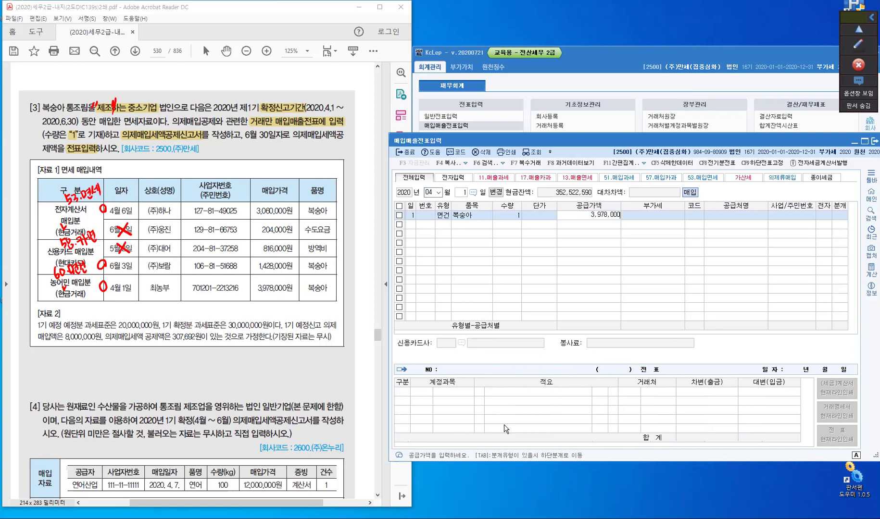
pyautogui.press('Return')
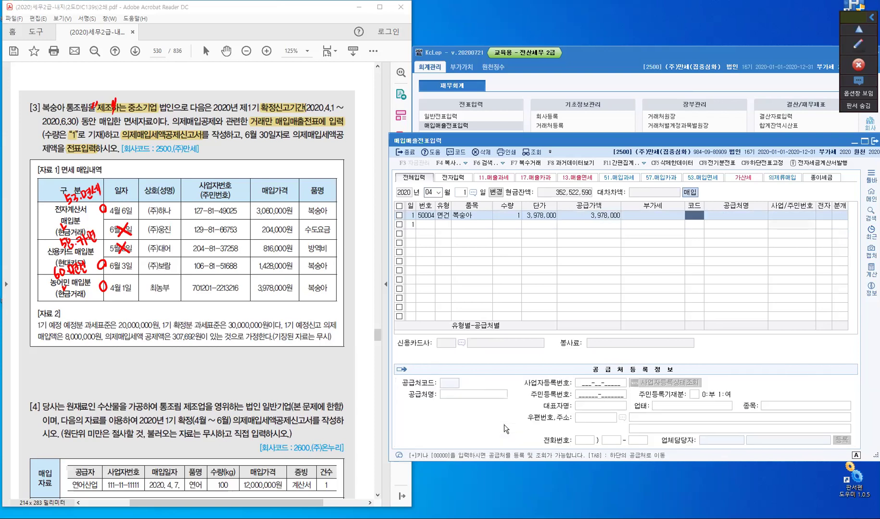
# Assign the farmer from the 농어민 매입분 row as the supplier of the 4월 1일 purchase and set its 분개 type to 1.현금
pyautogui.write('최농')
pyautogui.press('Return')
pyautogui.press('Return')
pyautogui.press('Return')
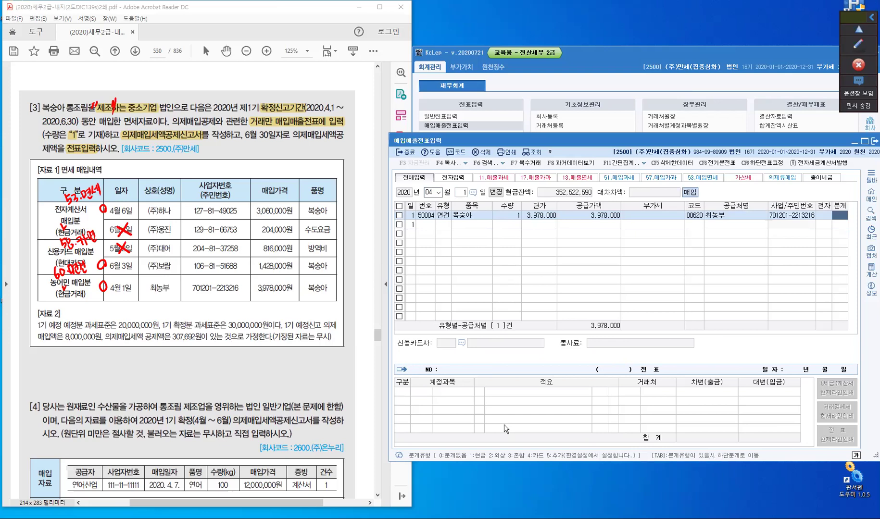
pyautogui.write('1')
pyautogui.press('Return')
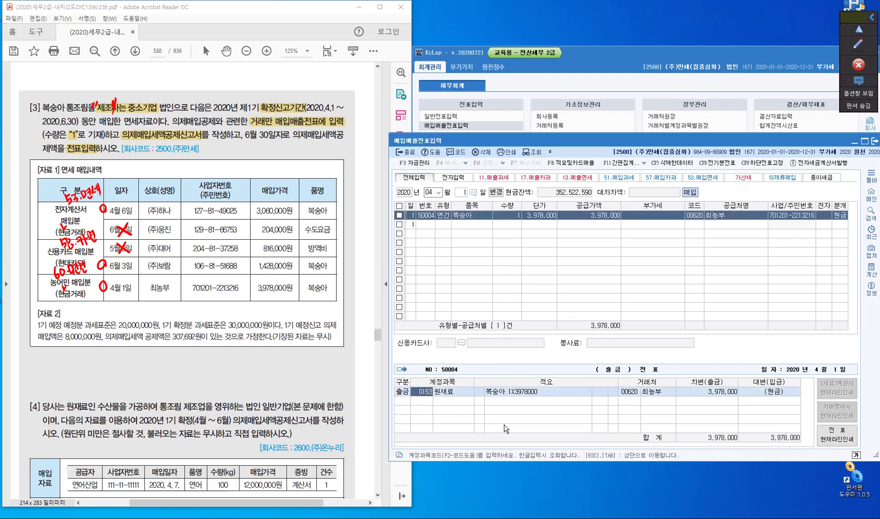
# Assign 적요 6, 의제매입세액공제신고서 자동반영분, to the 원재료 line of the 4월 1일 voucher and close 매입매출전표입력
pyautogui.click(478, 394)
pyautogui.write('6')
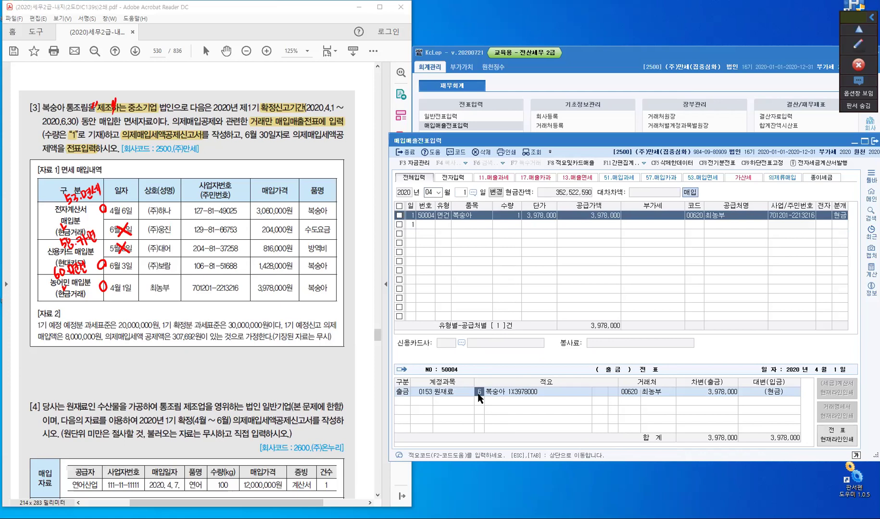
pyautogui.press('Return')
pyautogui.press('Return')
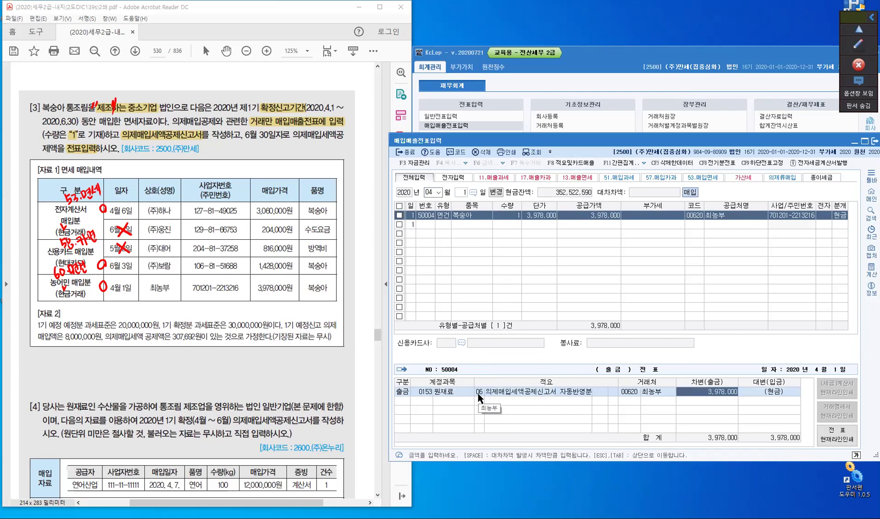
pyautogui.press('Tab')
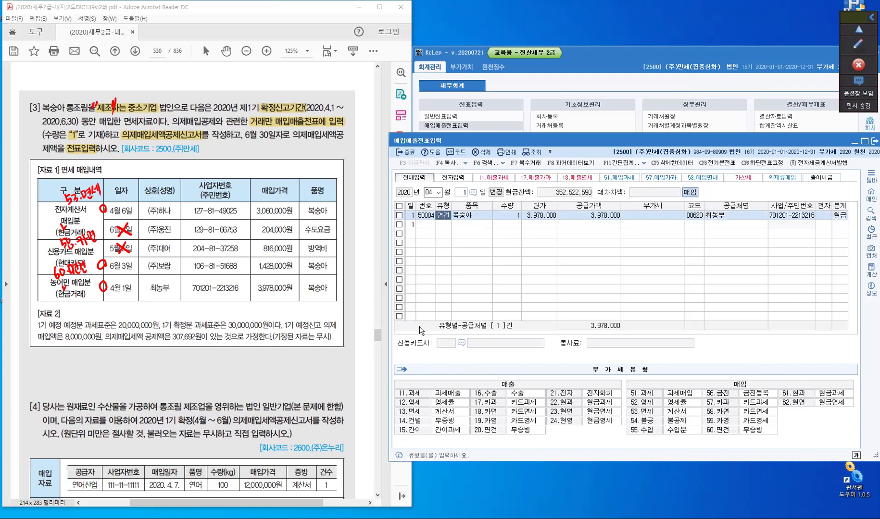
pyautogui.click(481, 216)
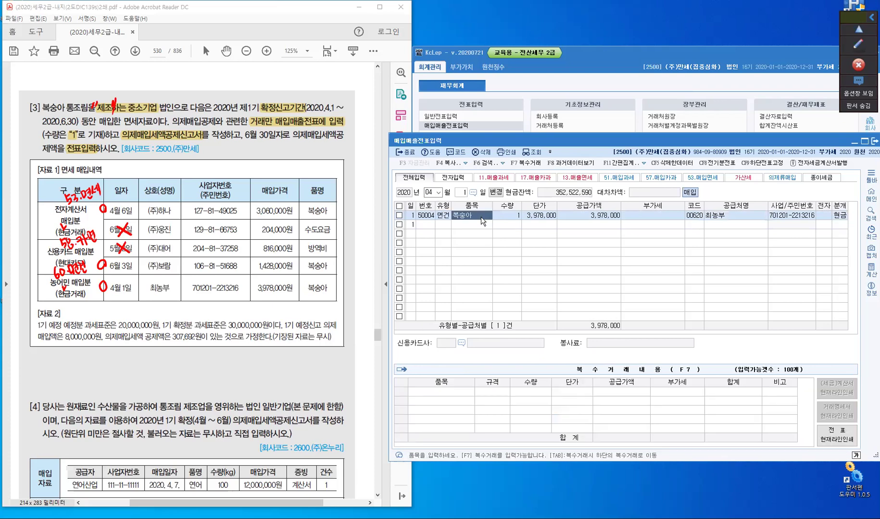
pyautogui.click(408, 152)
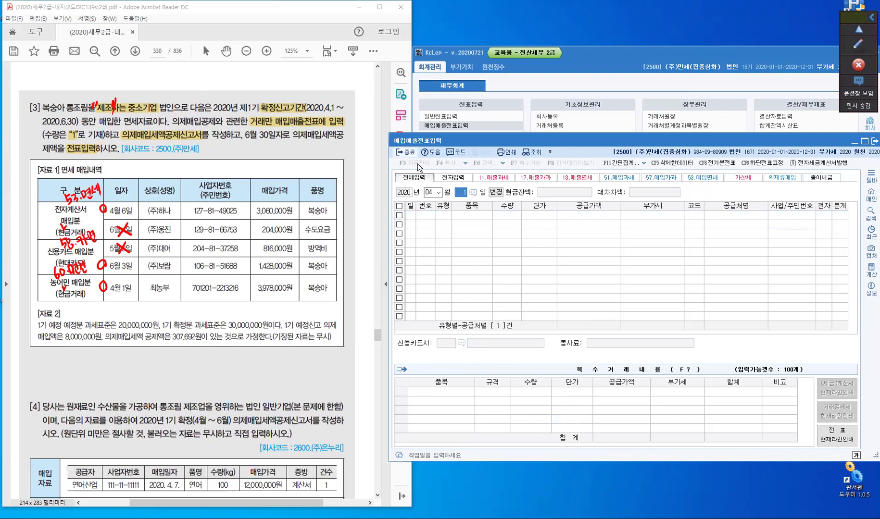
pyautogui.press('Escape')
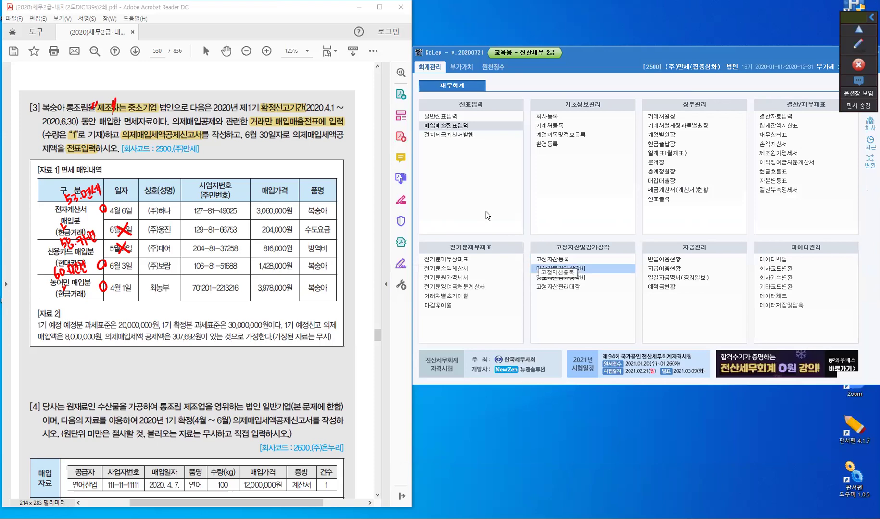
# Open the 의제매입세액공제신고서 for the period 2020년 04월 to 2020년 06월
pyautogui.click(464, 70)
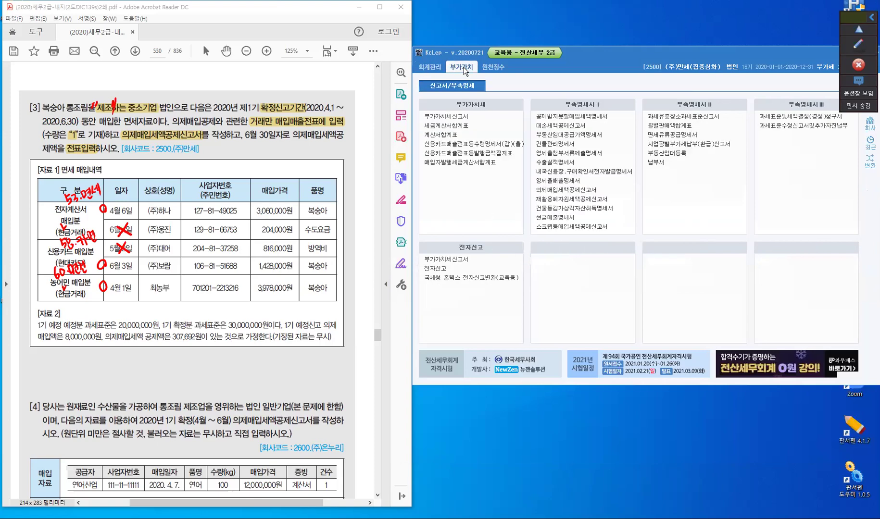
pyautogui.click(564, 192)
pyautogui.click(564, 192)
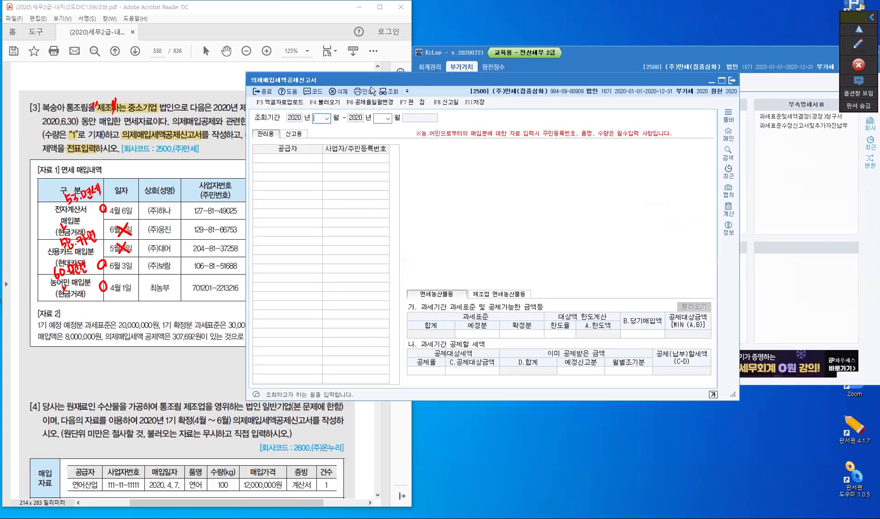
pyautogui.moveTo(367, 80); pyautogui.dragTo(510, 135)
pyautogui.write('04')
pyautogui.press('Return')
pyautogui.write('6')
pyautogui.press('Return')
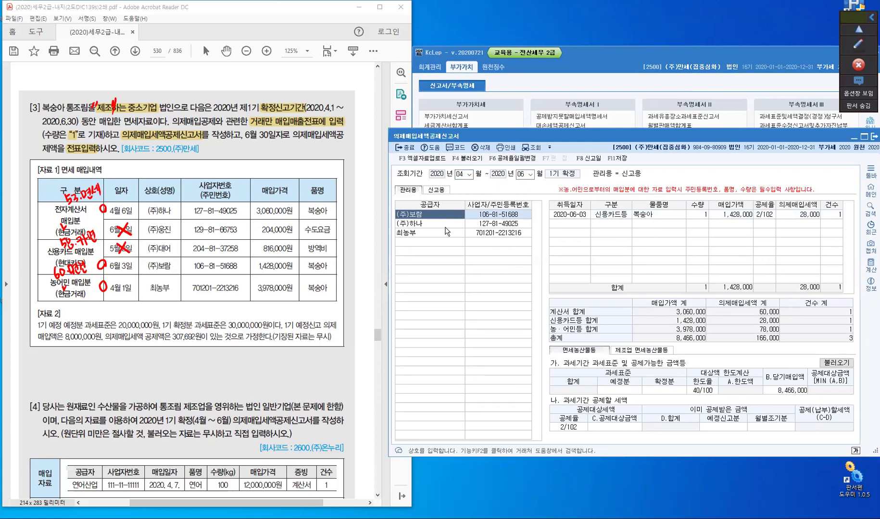
# Review the loaded suppliers' purchases, change the 공제율 of all of them in bulk to 4/104, and check each supplier's entry
pyautogui.press('Down')
pyautogui.press('Down')
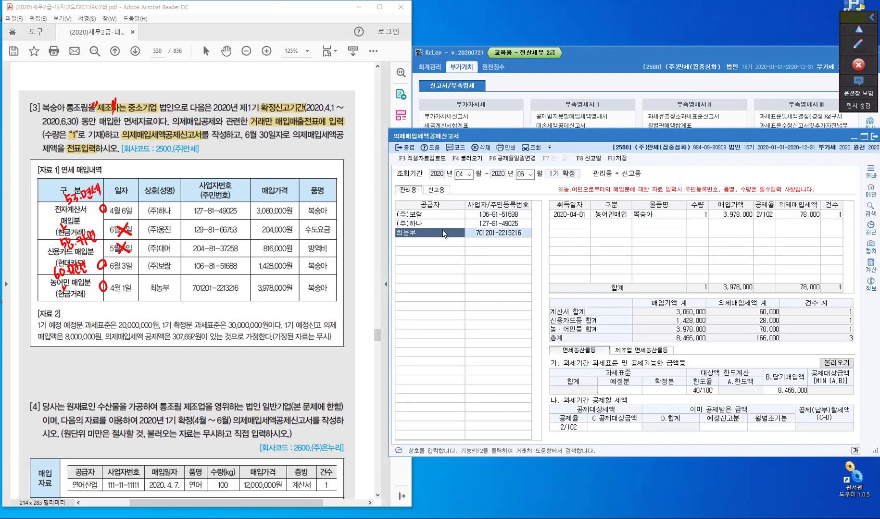
pyautogui.press('Up')
pyautogui.press('Up')
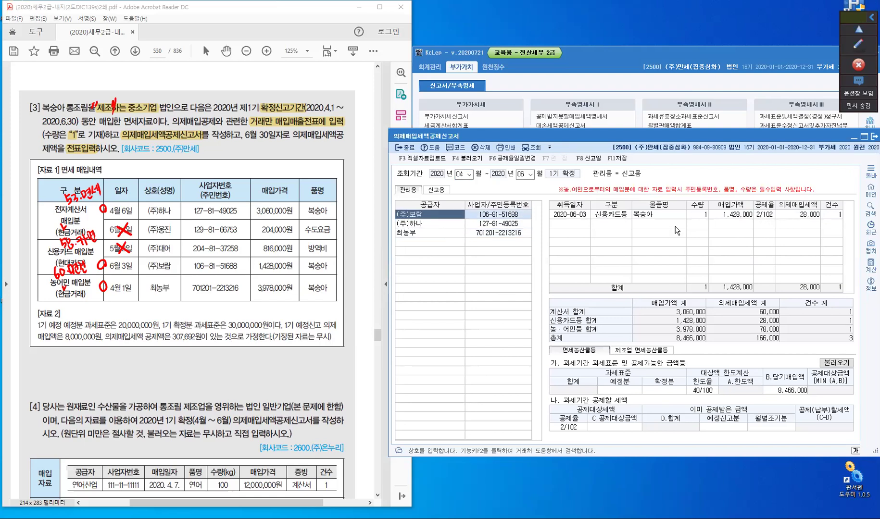
pyautogui.click(764, 215)
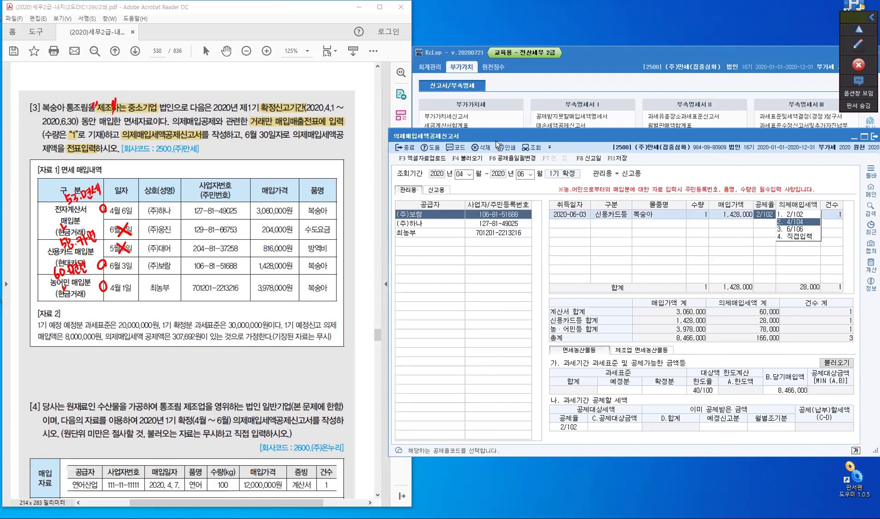
pyautogui.press('Return')
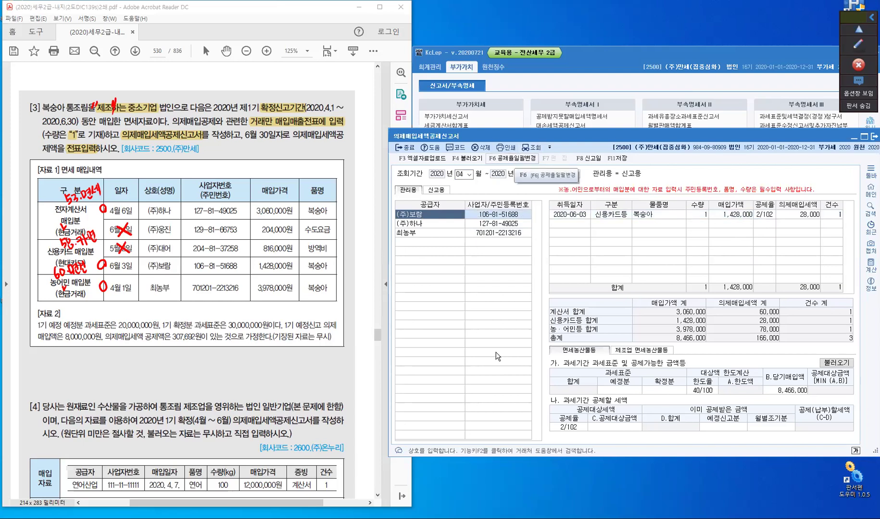
pyautogui.click(514, 159)
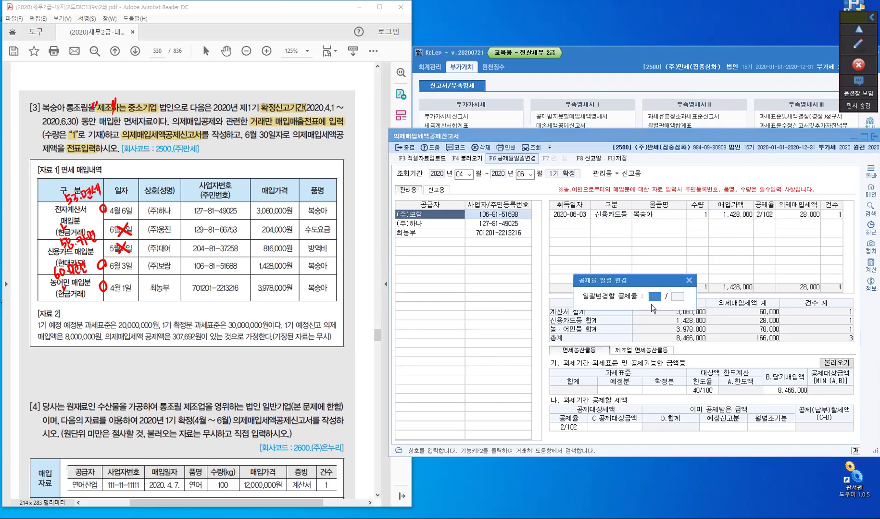
pyautogui.write('4')
pyautogui.press('Return')
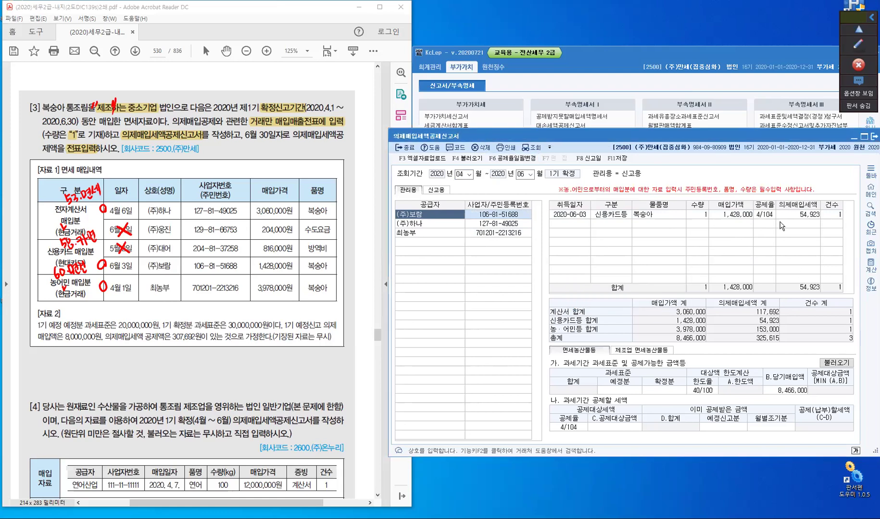
pyautogui.click(421, 224)
pyautogui.click(427, 234)
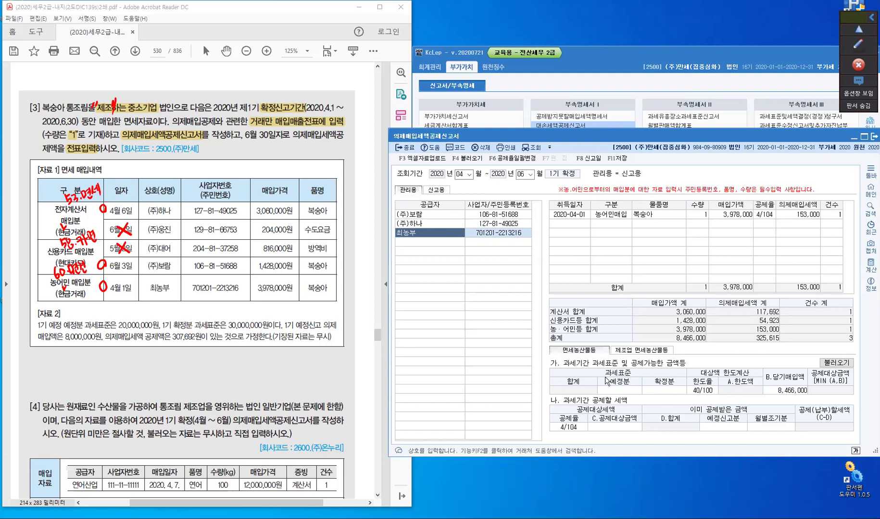
# Set the 과세표준 to 20,000,000 for 예정분 and 30,000,000 for 확정분
pyautogui.click(613, 391)
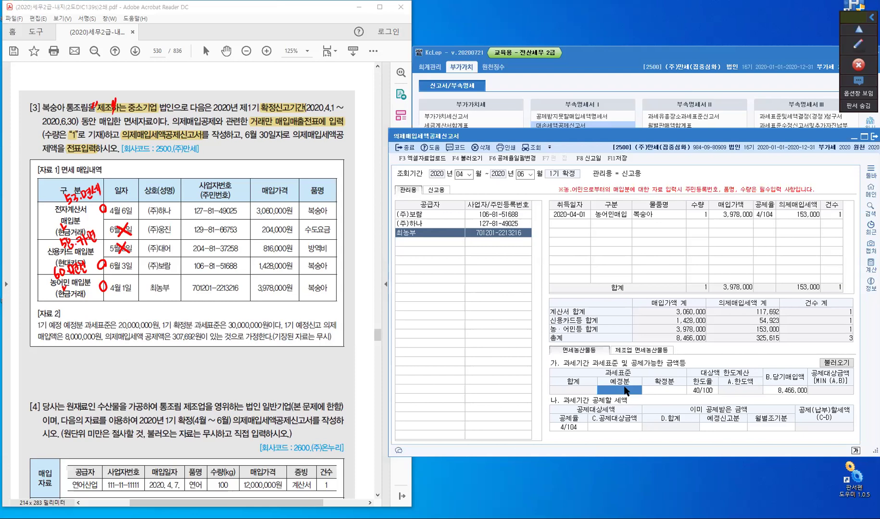
pyautogui.write('20000000')
pyautogui.press('Return')
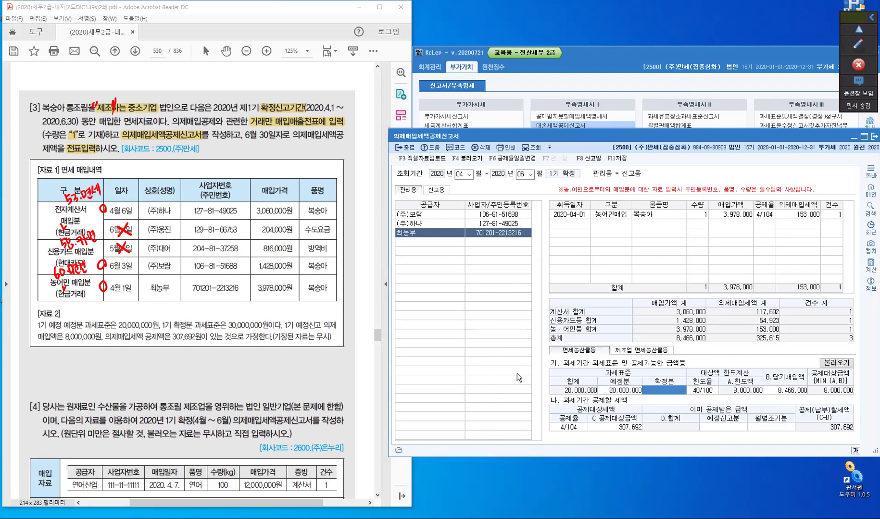
pyautogui.write('30000000')
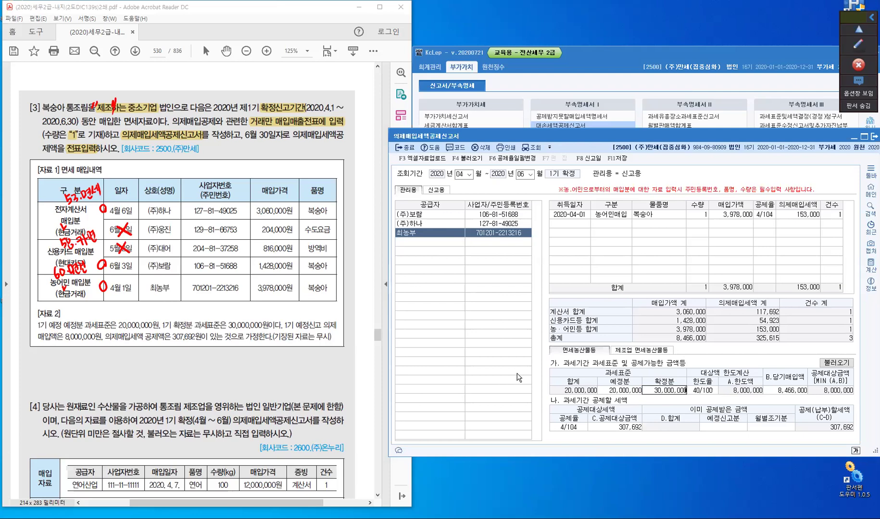
pyautogui.press('Return')
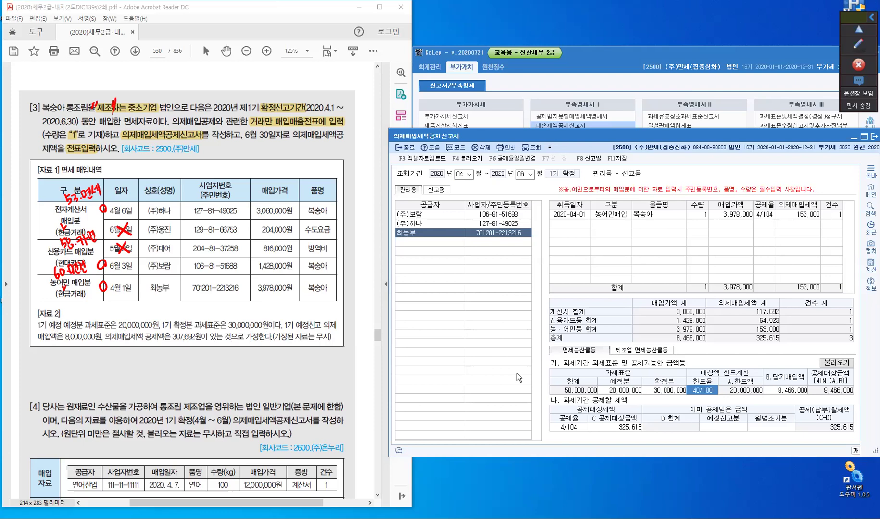
# Highlight the amounts 8,000,000원 and 307,692 in [자료 2] of the exercise PDF in Adobe Acrobat Reader
pyautogui.click(783, 393)
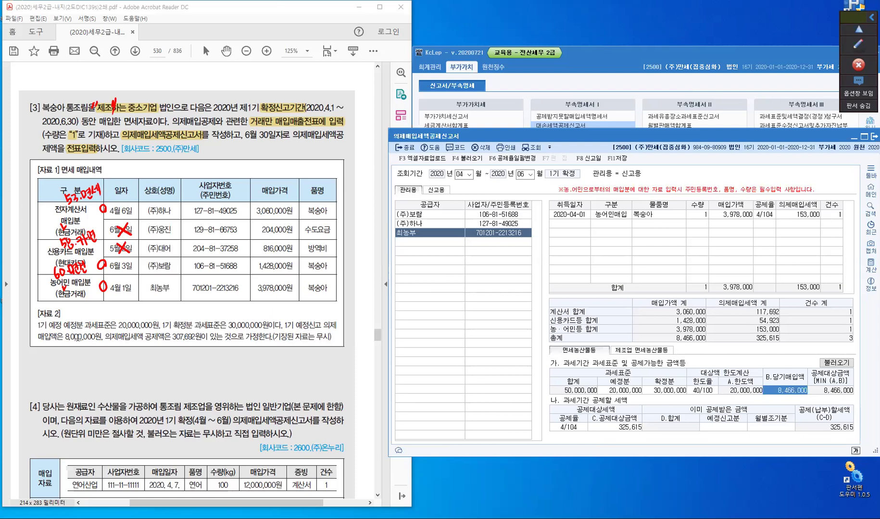
pyautogui.moveTo(62, 336)
pyautogui.mouseDown()
pyautogui.moveTo(103, 339)
pyautogui.moveTo(82, 346)
pyautogui.mouseUp()
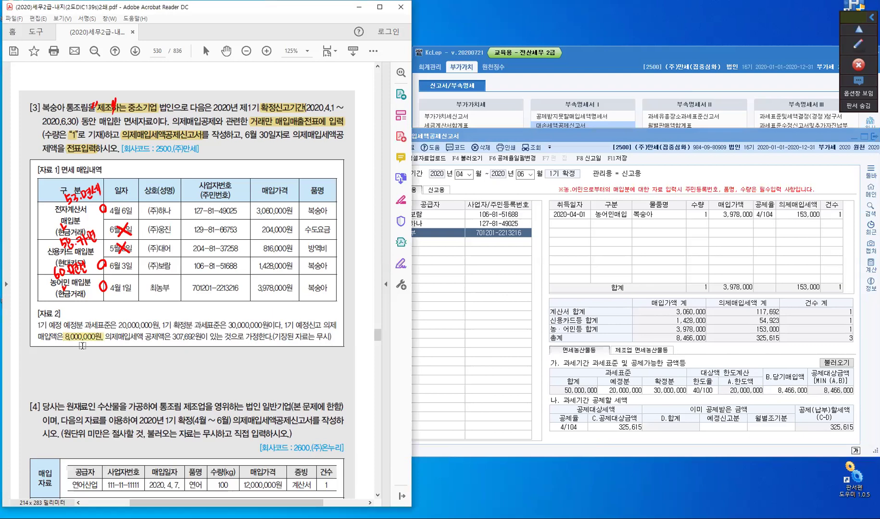
pyautogui.moveTo(173, 337); pyautogui.dragTo(194, 342)
# Set B.당기매입액 to 16,466,000 in the 의제매입세액공제신고서 and keep the 공제율 at 4/104
pyautogui.click(788, 391)
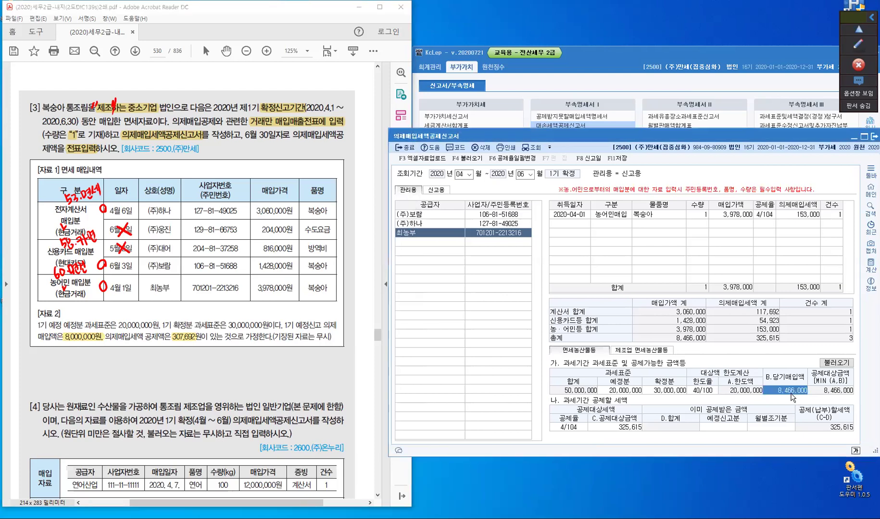
pyautogui.press('BackSpace')
pyautogui.write('16,466,000')
pyautogui.press('Return')
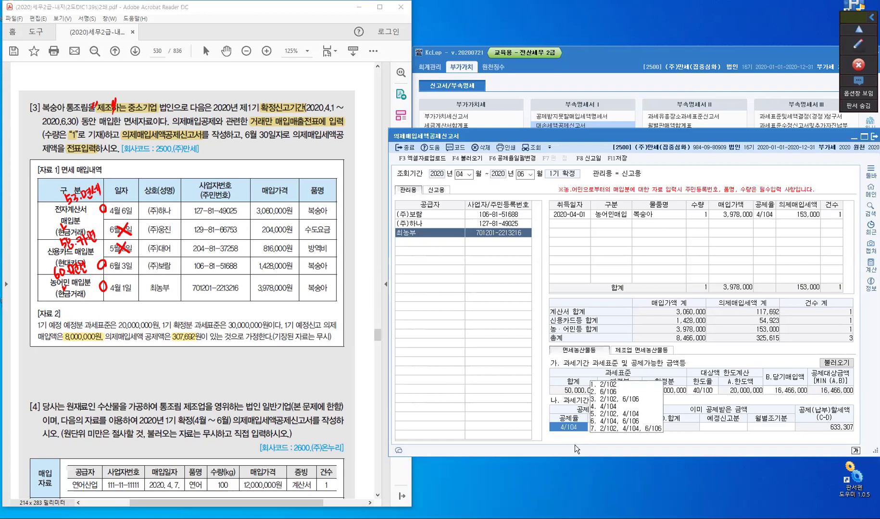
pyautogui.press('Return')
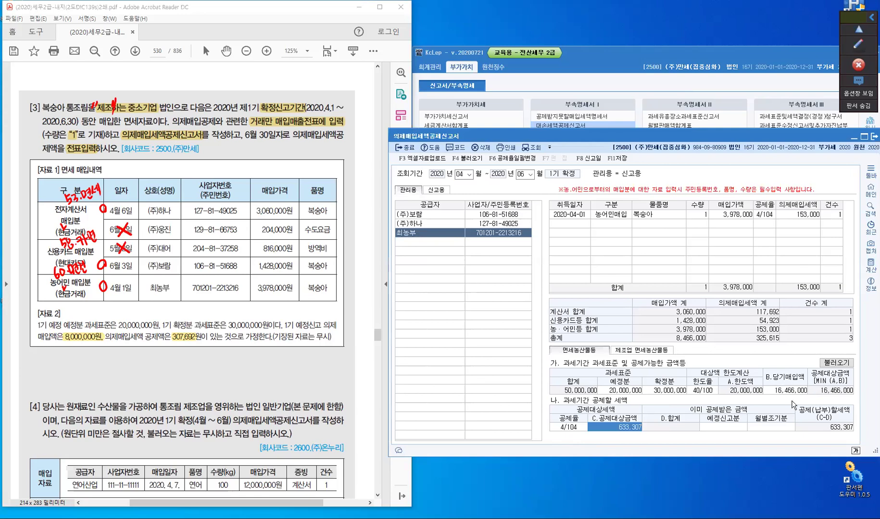
# Set the 예정신고분 of 이미 공제받은 금액 to 307,692 in the 의제매입세액공제신고서
pyautogui.click(847, 395)
pyautogui.click(634, 432)
pyautogui.press('Return')
pyautogui.click(187, 343)
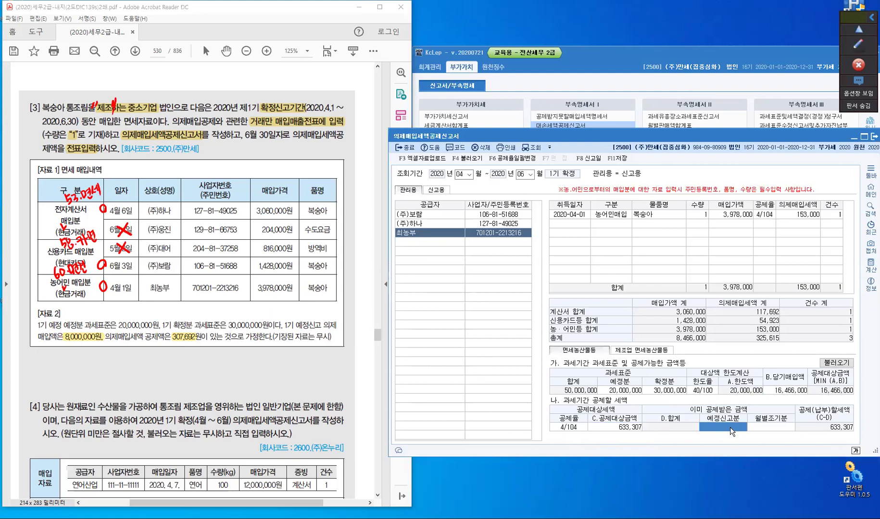
pyautogui.write('307,692')
pyautogui.press('Return')
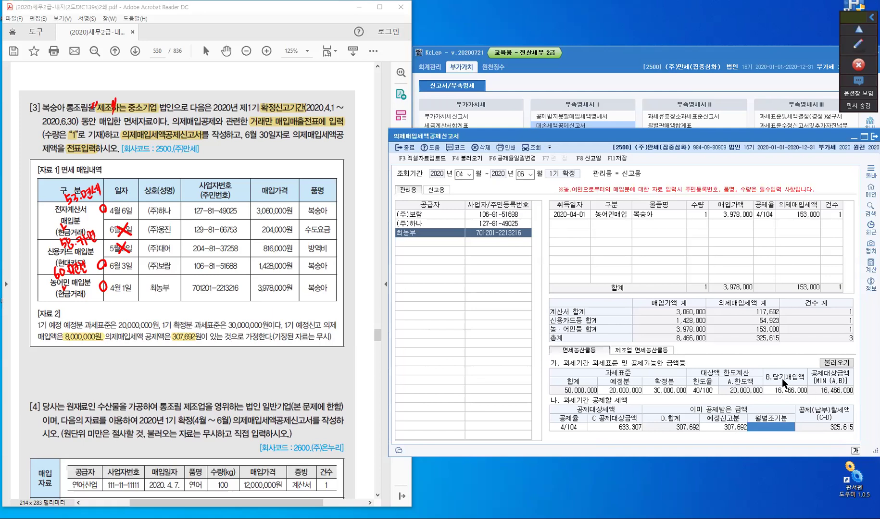
# Save the 의제매입세액공제신고서 and move its window clear of the program's main menu
pyautogui.press('ctrl')
pyautogui.click(620, 156)
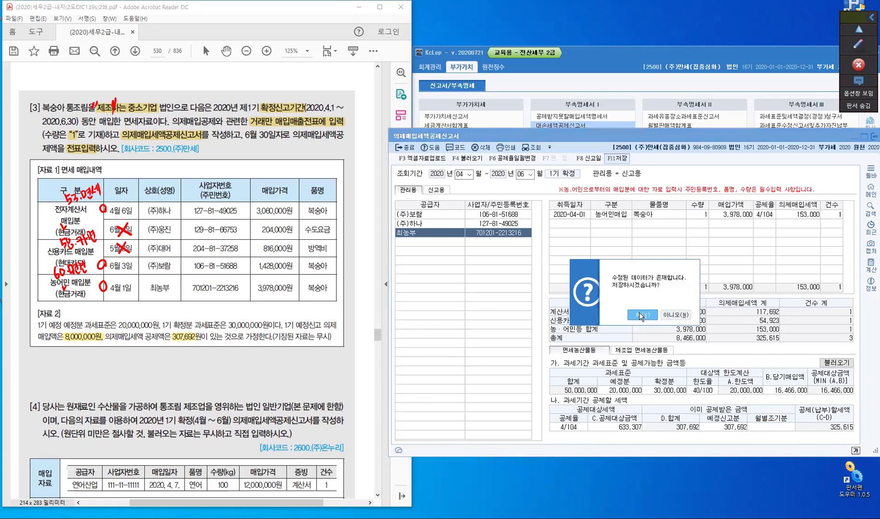
pyautogui.click(641, 316)
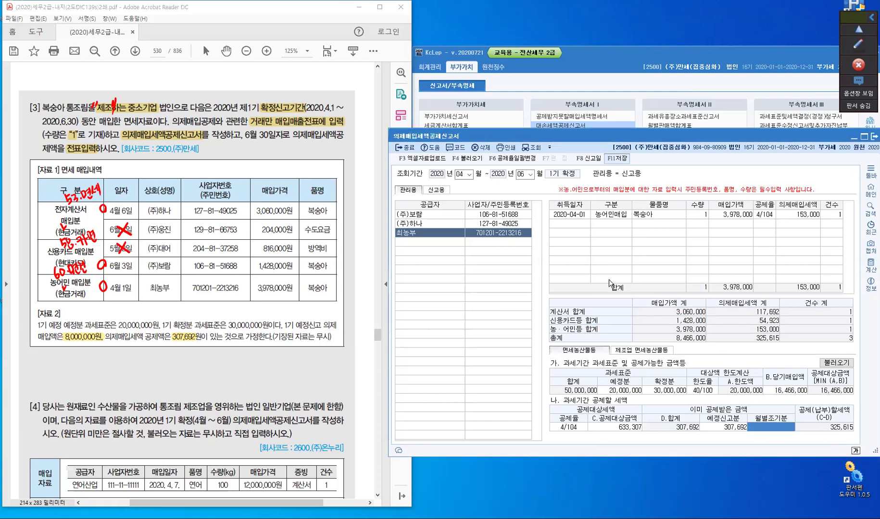
pyautogui.press('Return')
pyautogui.moveTo(642, 135); pyautogui.dragTo(256, 29)
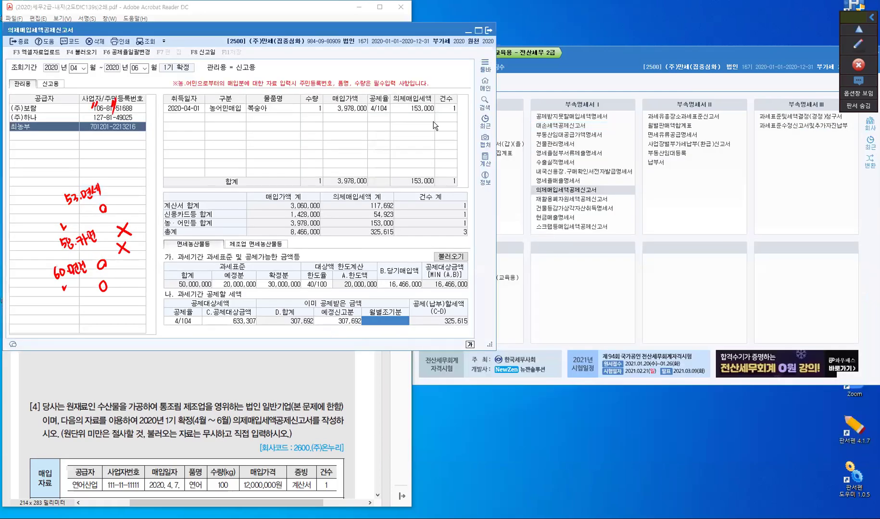
# Open 일반전표입력 for company 2500 and set the voucher date to 2020년 06월 30일
pyautogui.click(428, 69)
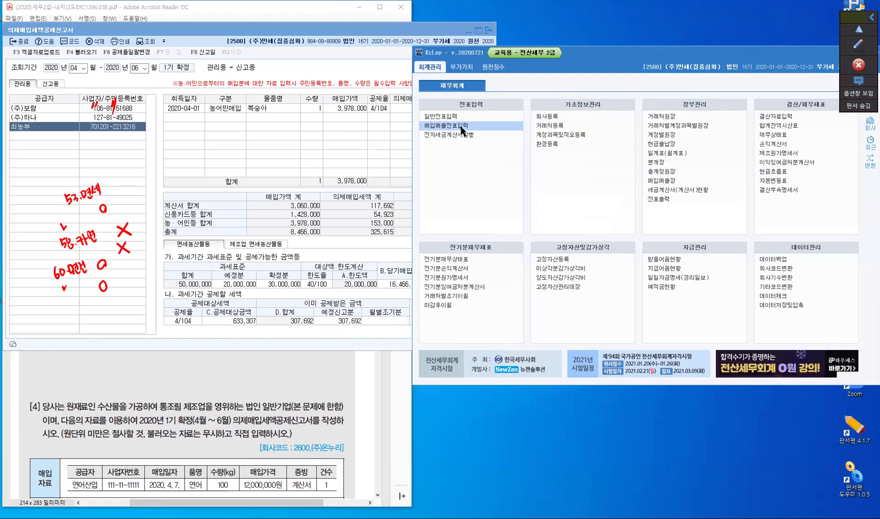
pyautogui.click(460, 127)
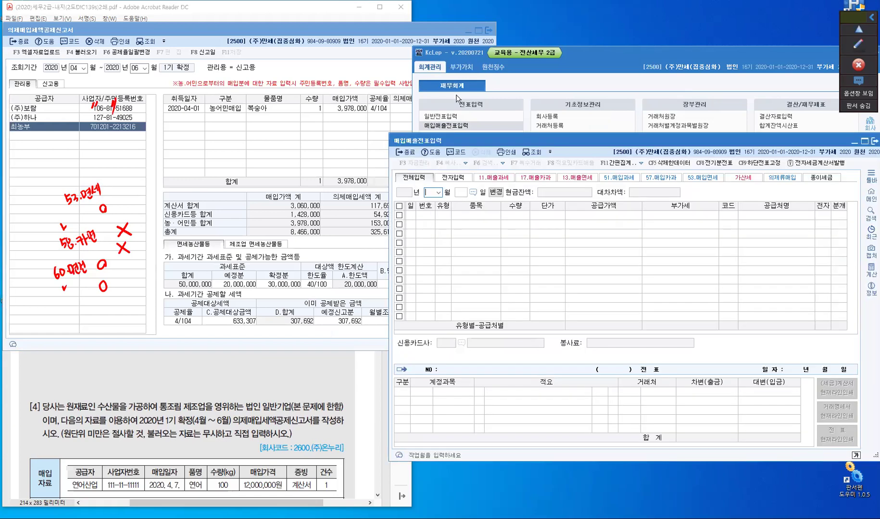
pyautogui.press('Escape')
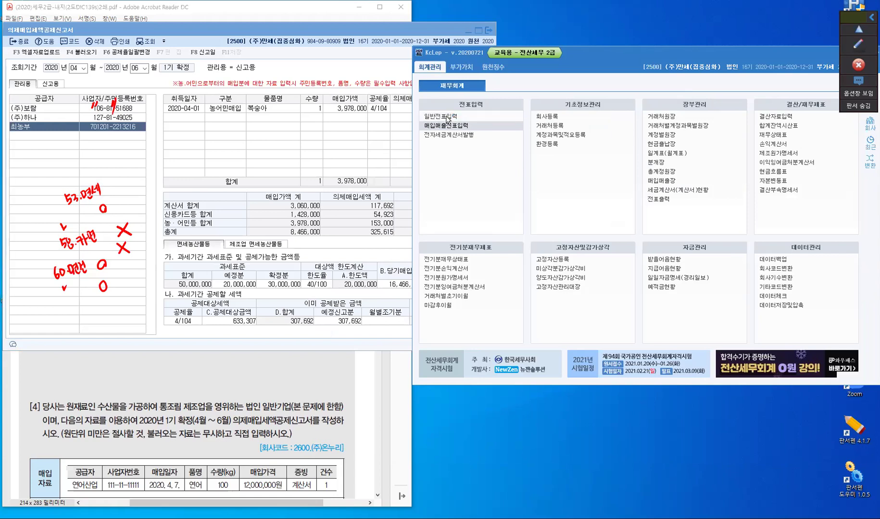
pyautogui.click(446, 117)
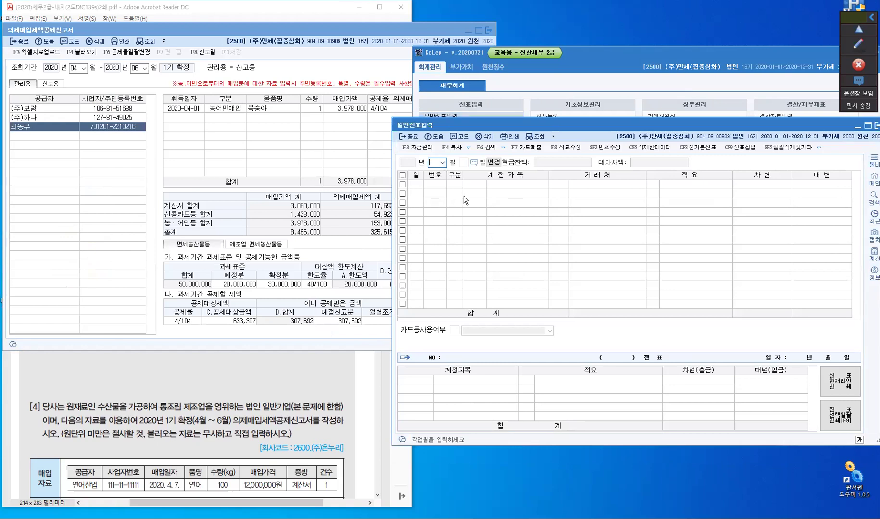
pyautogui.write('06')
pyautogui.press('Return')
pyautogui.write('30')
pyautogui.press('Return')
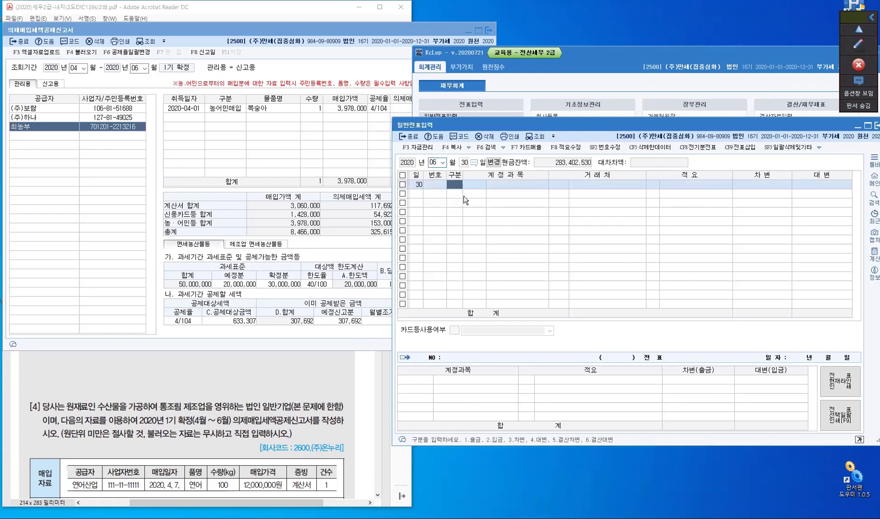
# Start a 차변 line on the 6/30 voucher with account 0135 부가세대급금, leaving 거래처 and 적요 blank
pyautogui.write('3')
pyautogui.press('Return')
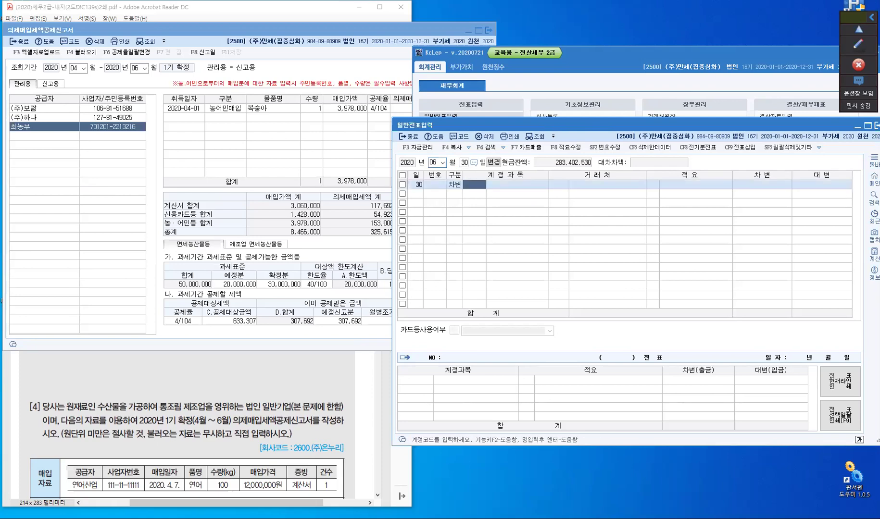
pyautogui.write('135')
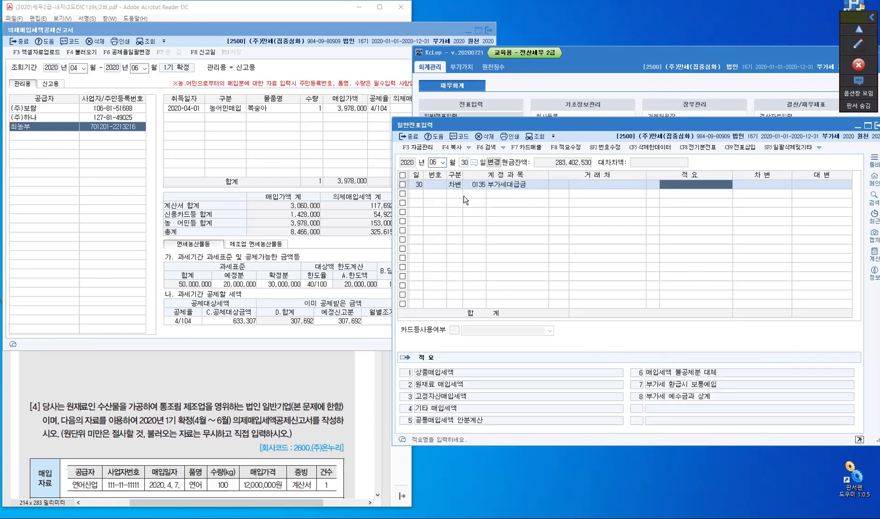
pyautogui.press('Return')
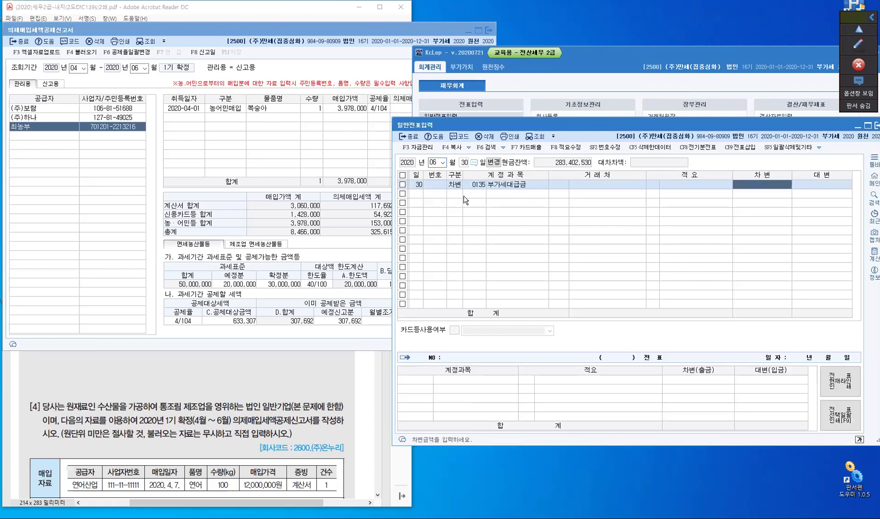
pyautogui.click(291, 331)
pyautogui.click(436, 326)
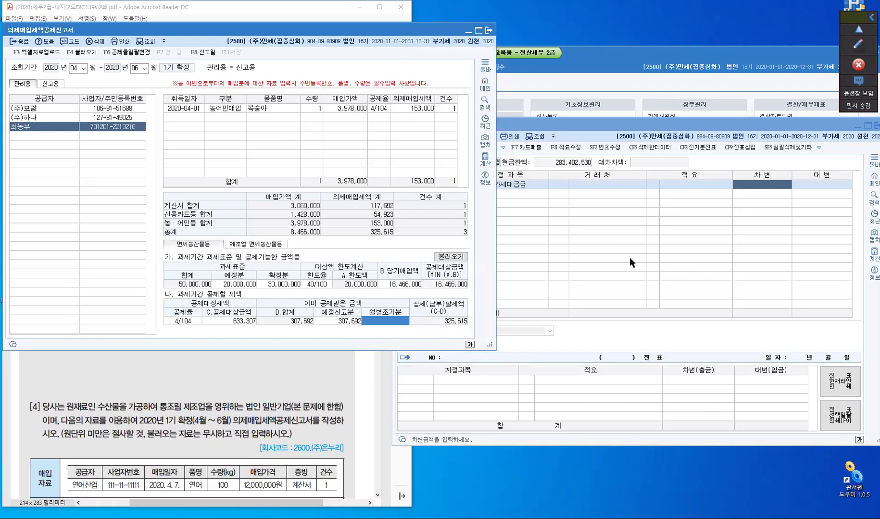
pyautogui.write('325818')
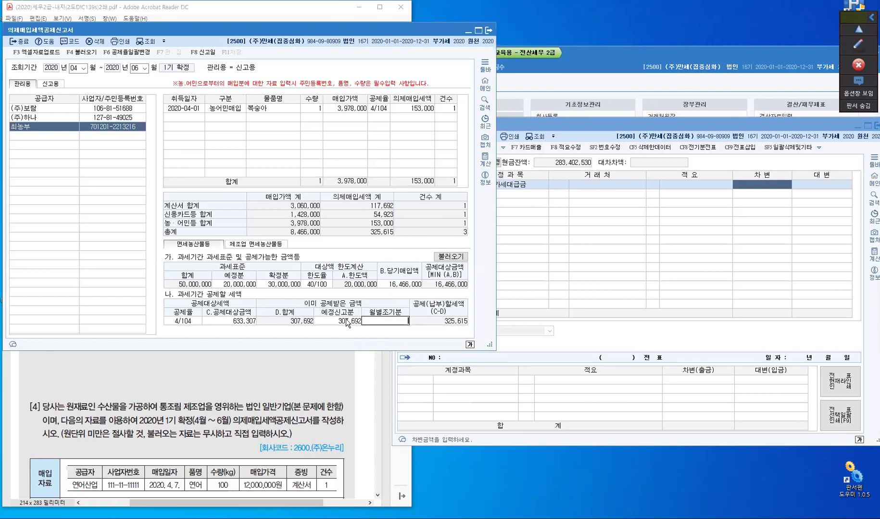
pyautogui.press('Escape')
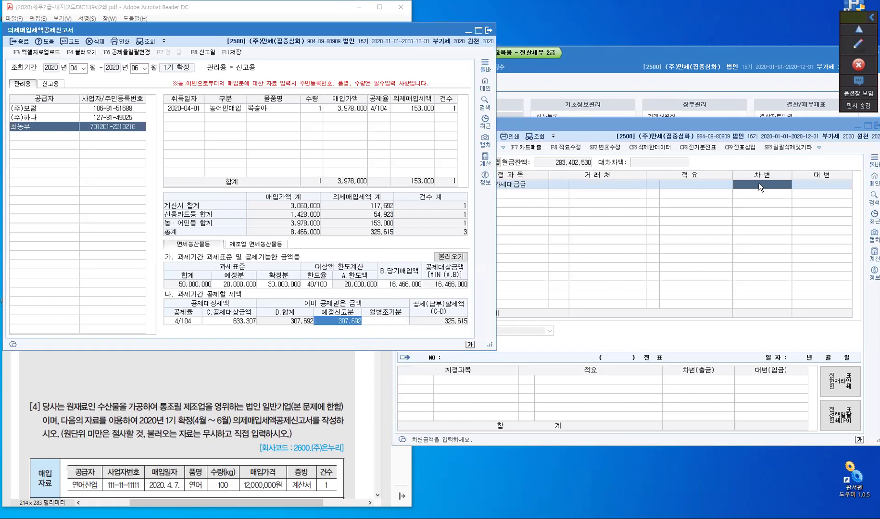
# Set the 차변 amount of the 부가세대급금 line to 325,615
pyautogui.click(760, 187)
pyautogui.write('325')
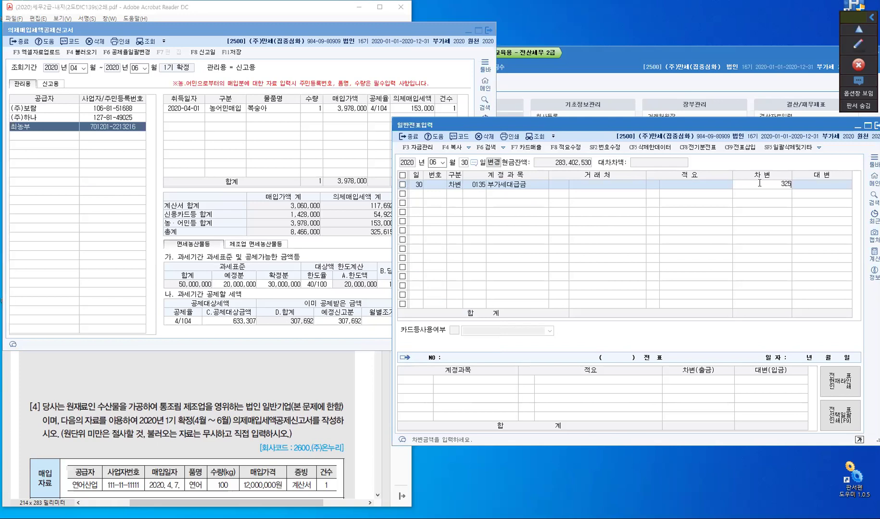
pyautogui.write(',615')
pyautogui.press('Return')
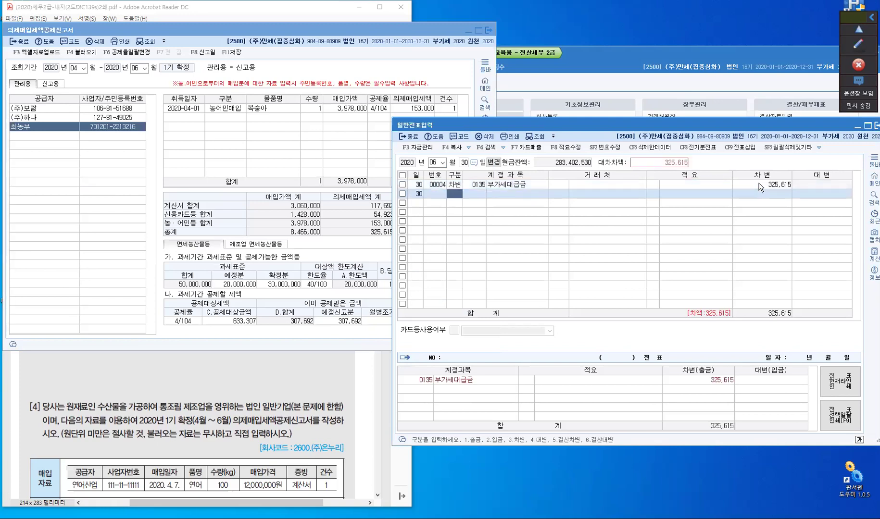
# Add a 대변 line for 0153 원재료 of 325,615 with 적요 8 타계정으로 대체액 원가명세서 반영분
pyautogui.write('4')
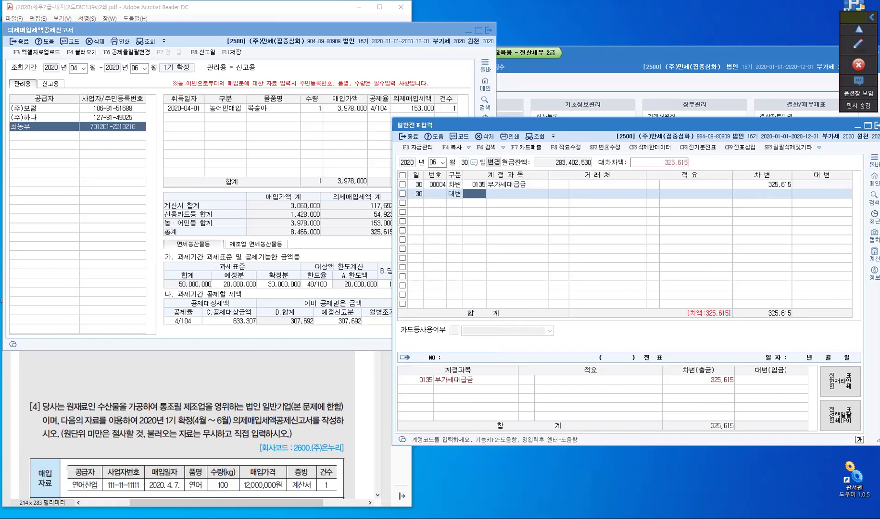
pyautogui.write('153')
pyautogui.press('Return')
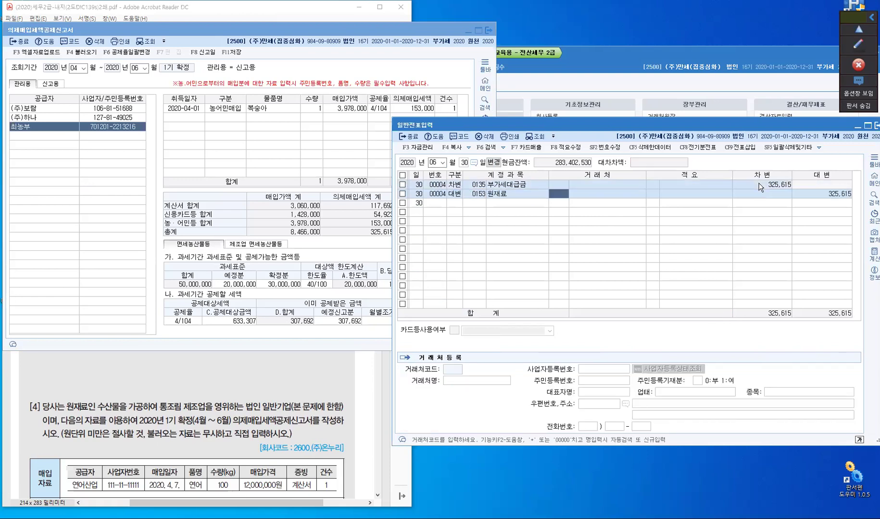
pyautogui.press('Return')
pyautogui.write('6')
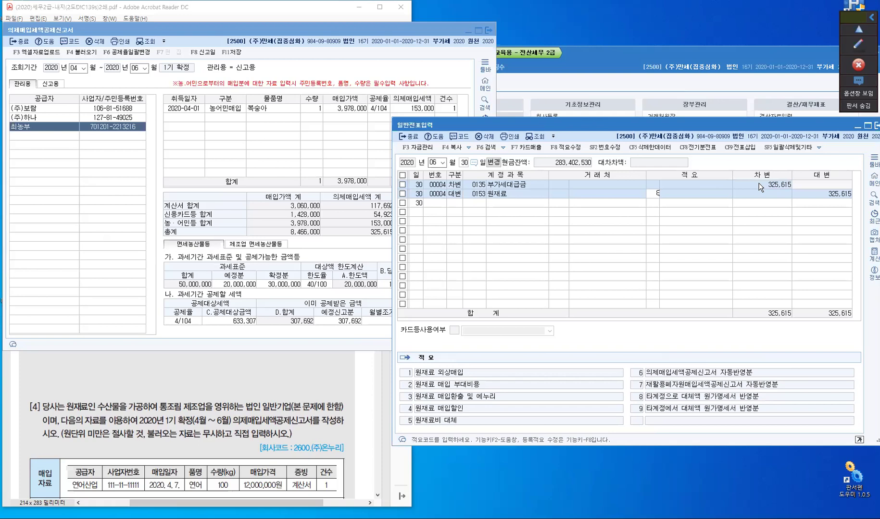
pyautogui.press('Return')
pyautogui.press('Return')
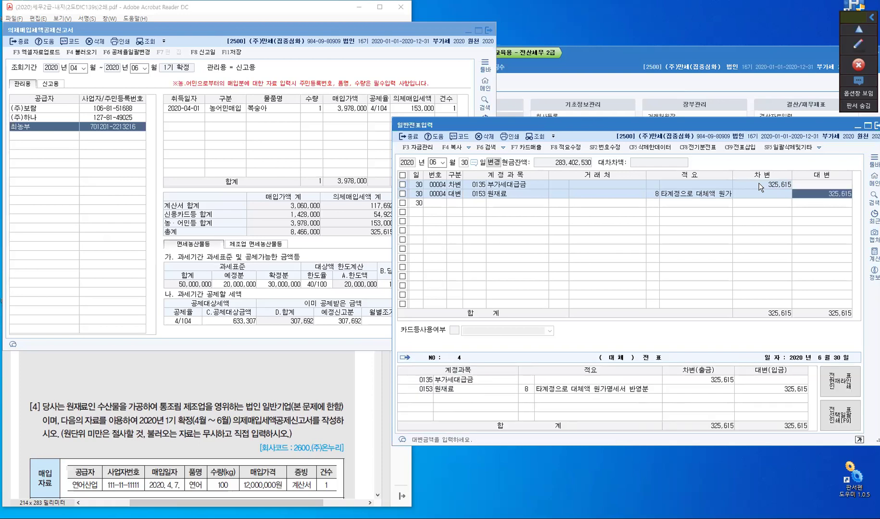
pyautogui.press('Return')
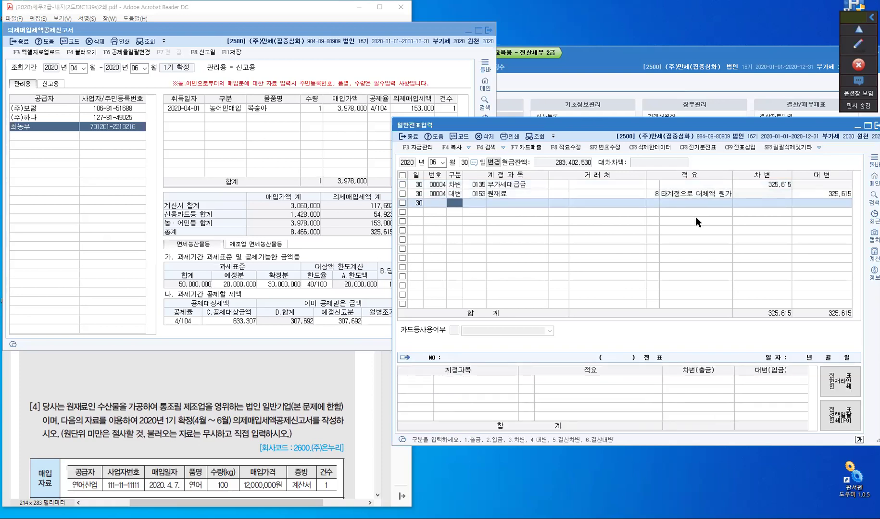
# Close the 의제매입세액공제신고서 with its changes saved and close 일반전표입력
pyautogui.click(266, 29)
pyautogui.moveTo(266, 29); pyautogui.dragTo(529, 119)
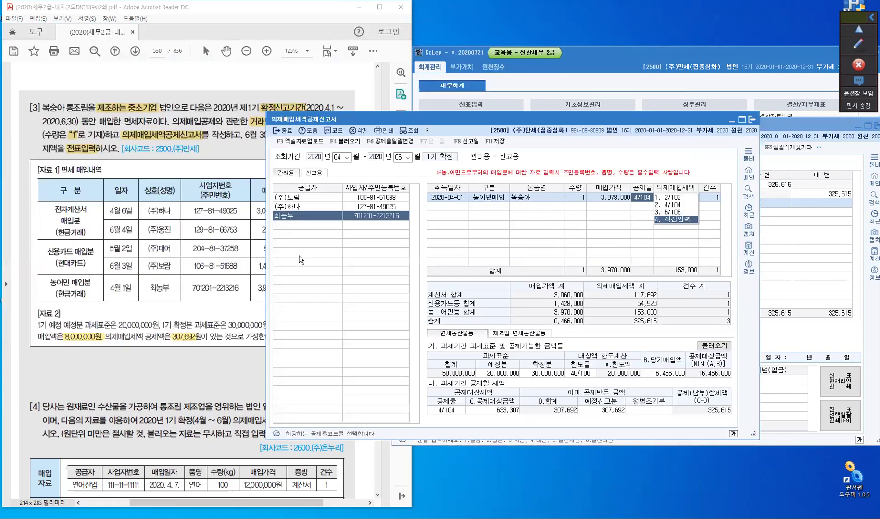
pyautogui.click(307, 234)
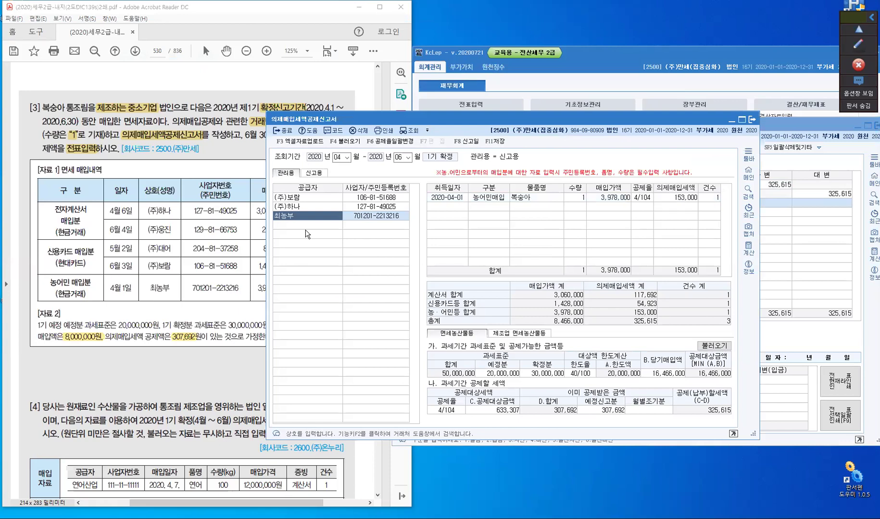
pyautogui.click(286, 132)
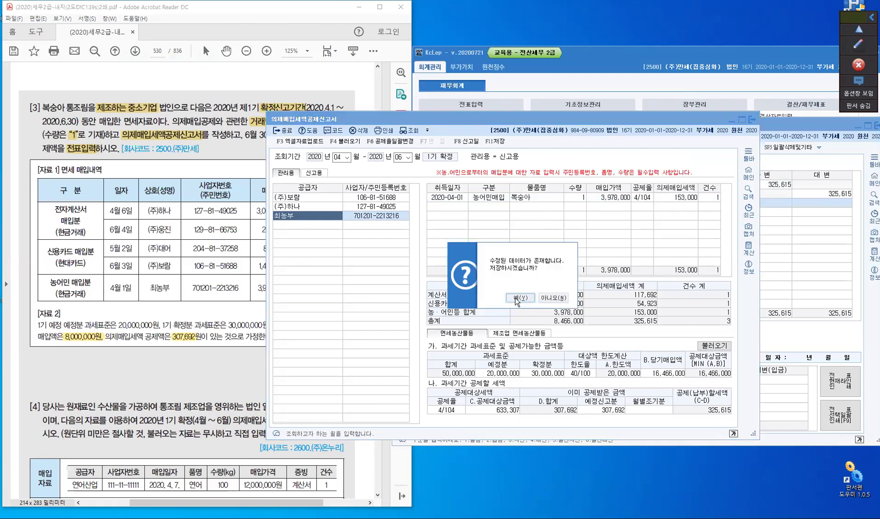
pyautogui.press('Escape')
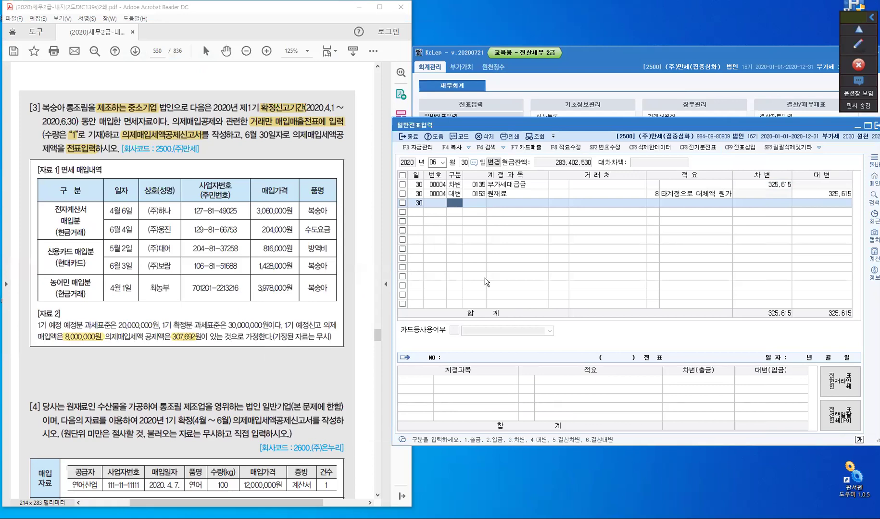
pyautogui.click(411, 140)
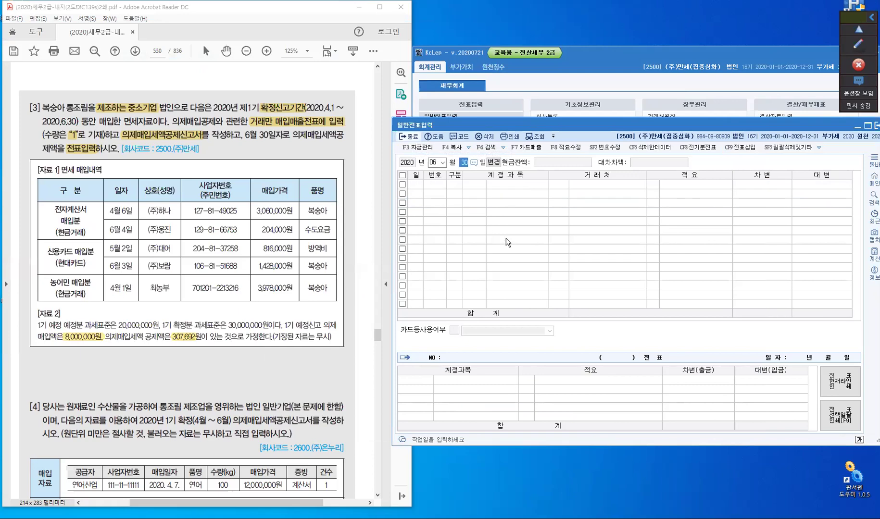
# Bring exercise [4] into view in the PDF and switch the working company to 2600 (주)온누리 in KcLep
pyautogui.click(190, 413)
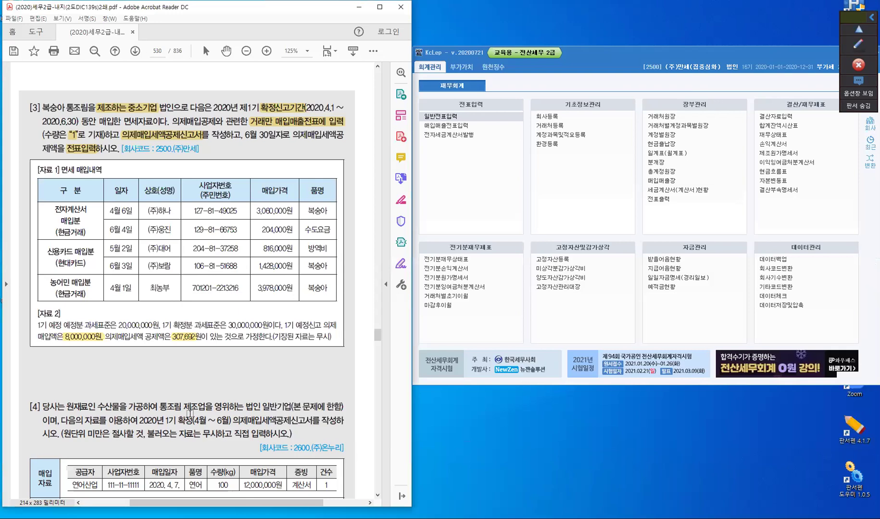
pyautogui.scroll(-10, 189, 413)
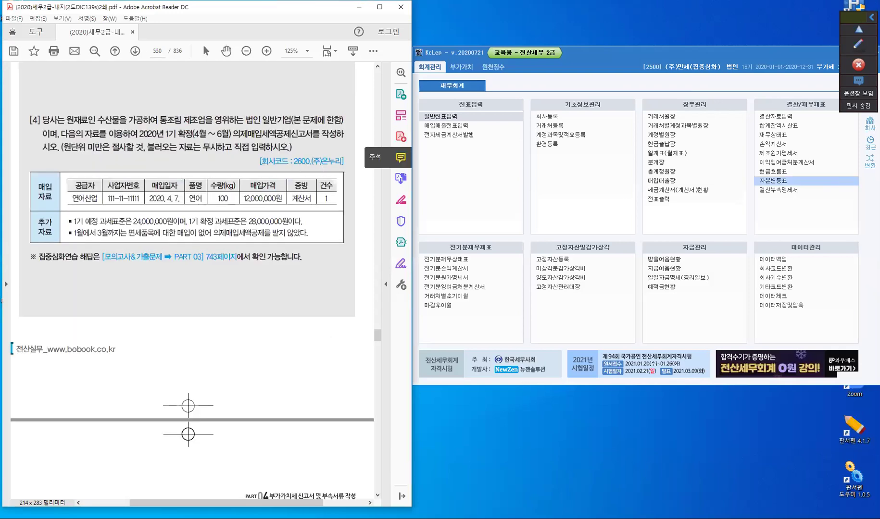
pyautogui.click(708, 234)
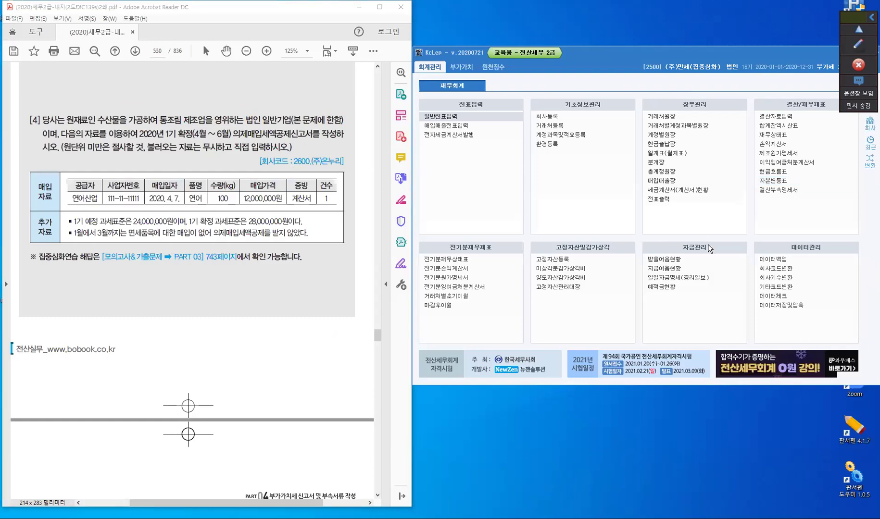
pyautogui.press('F2')
pyautogui.doubleClick(708, 245)
# Highlight 제조업 and 법인 일반기업 in exercise [4] of the PDF in Adobe Acrobat Reader and write 2/102 in red above them
pyautogui.moveTo(184, 120); pyautogui.dragTo(206, 119)
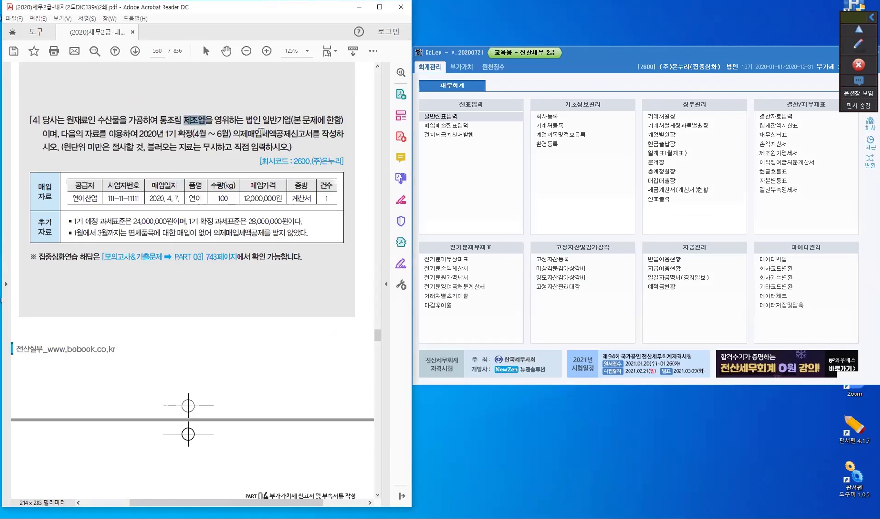
pyautogui.moveTo(245, 120)
pyautogui.mouseDown()
pyautogui.moveTo(291, 120)
pyautogui.moveTo(273, 126)
pyautogui.mouseUp()
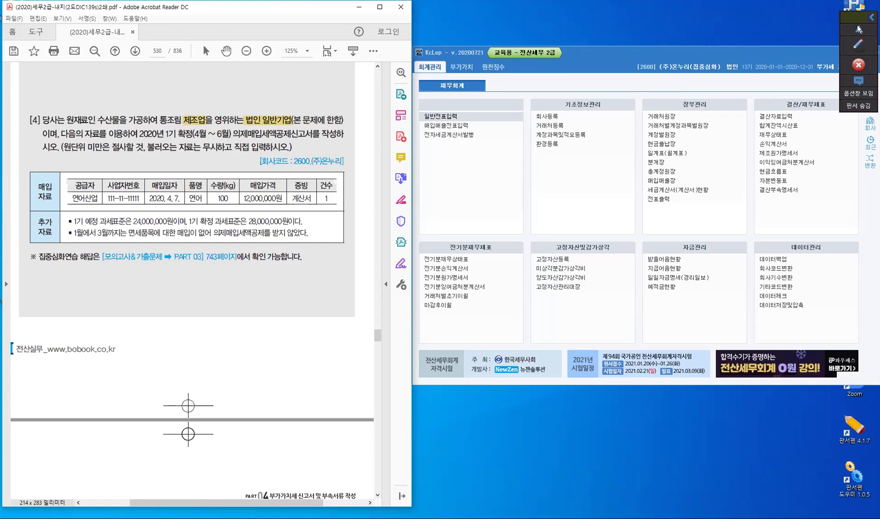
pyautogui.click(859, 45)
pyautogui.click(858, 46)
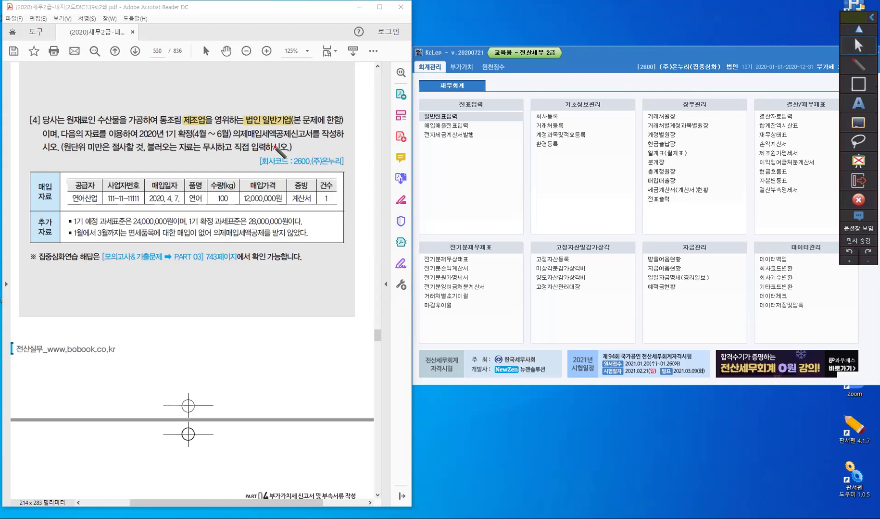
pyautogui.moveTo(255, 96)
pyautogui.mouseDown()
pyautogui.moveTo(269, 113)
pyautogui.moveTo(275, 101)
pyautogui.mouseUp()
pyautogui.moveTo(279, 101); pyautogui.dragTo(288, 111)
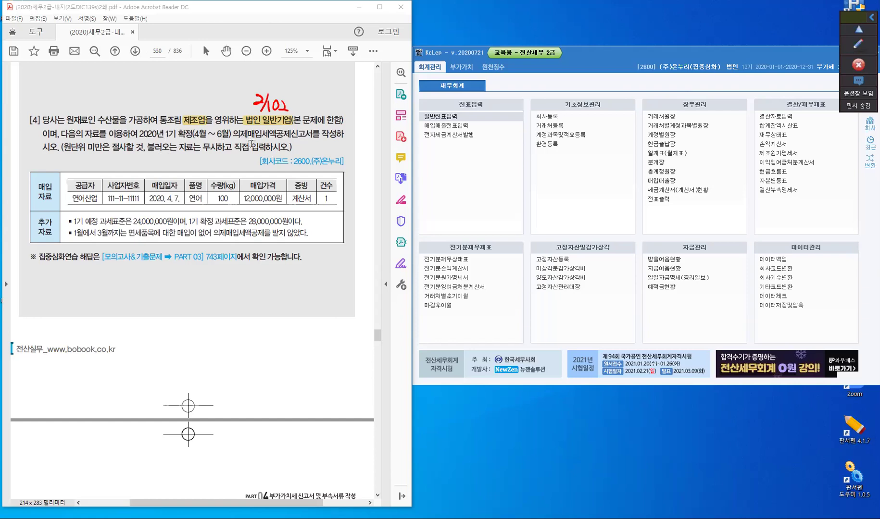
# Highlight 의제매입세액공제신고서, 확정, 계산서 and 의제매입세액공제를 받지 않았다 in exercise [4] of the PDF
pyautogui.moveTo(234, 134); pyautogui.dragTo(314, 136)
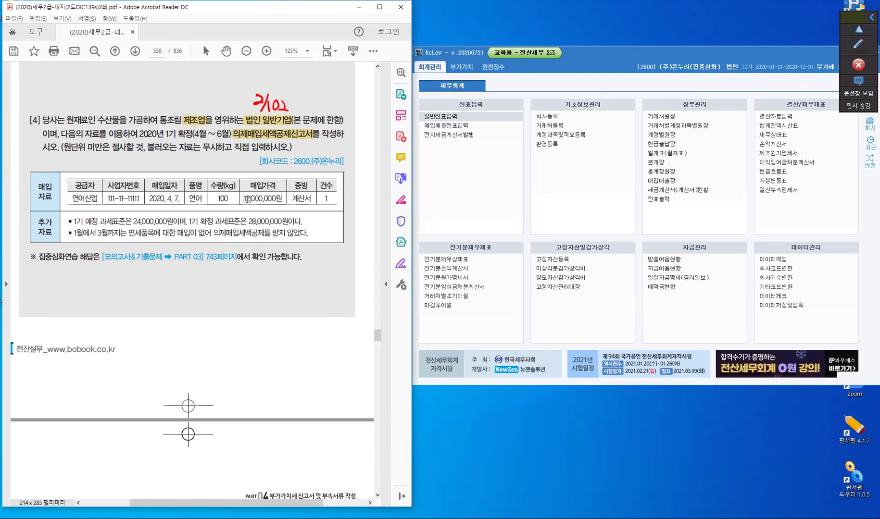
pyautogui.moveTo(291, 198); pyautogui.dragTo(312, 207)
pyautogui.moveTo(178, 133); pyautogui.dragTo(195, 134)
pyautogui.moveTo(215, 232); pyautogui.dragTo(309, 233)
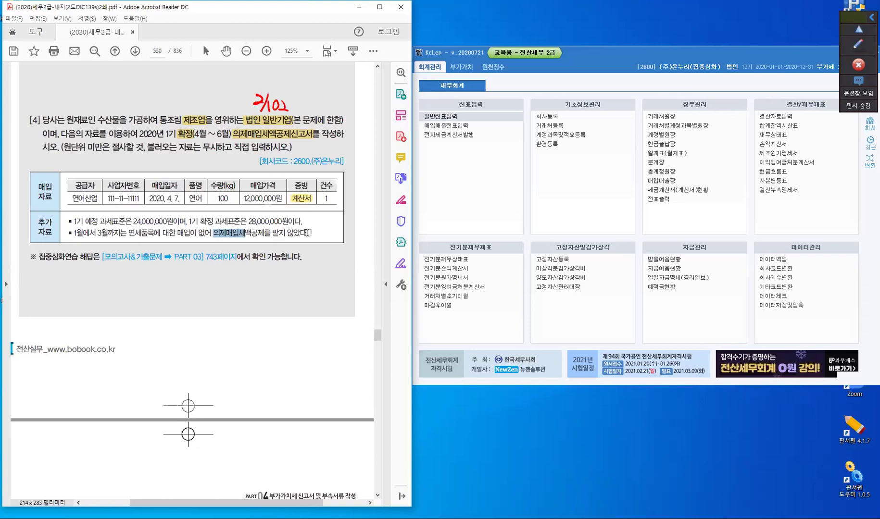
pyautogui.click(296, 266)
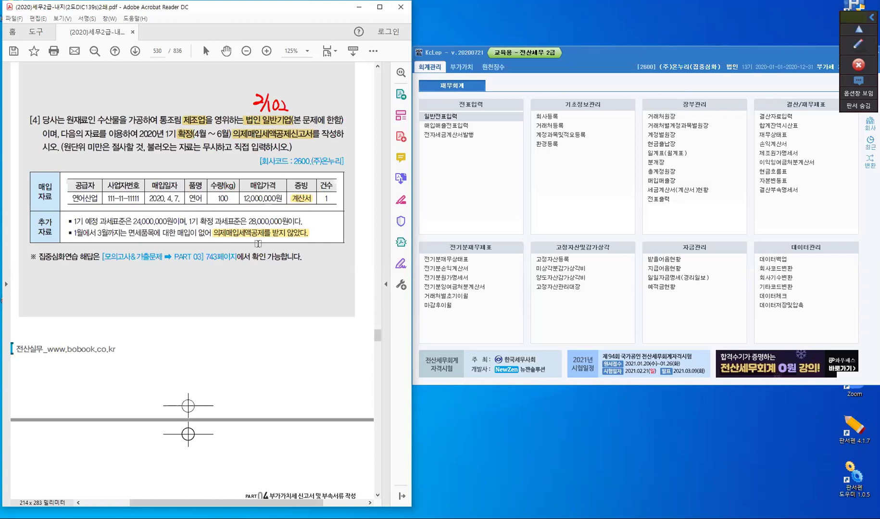
# Switch to KcLep and open the 부가가치 의제매입세액공제신고서 for the period from 04월 to 06월 2020
pyautogui.click(464, 70)
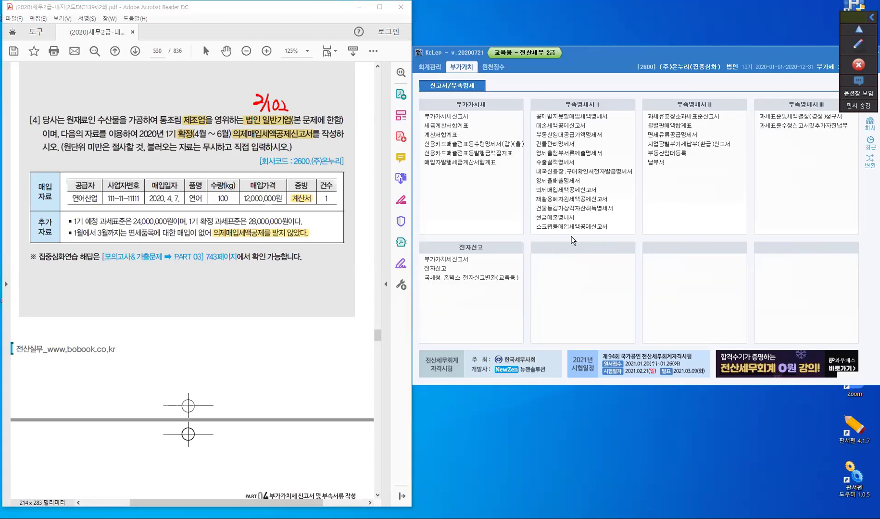
pyautogui.click(584, 191)
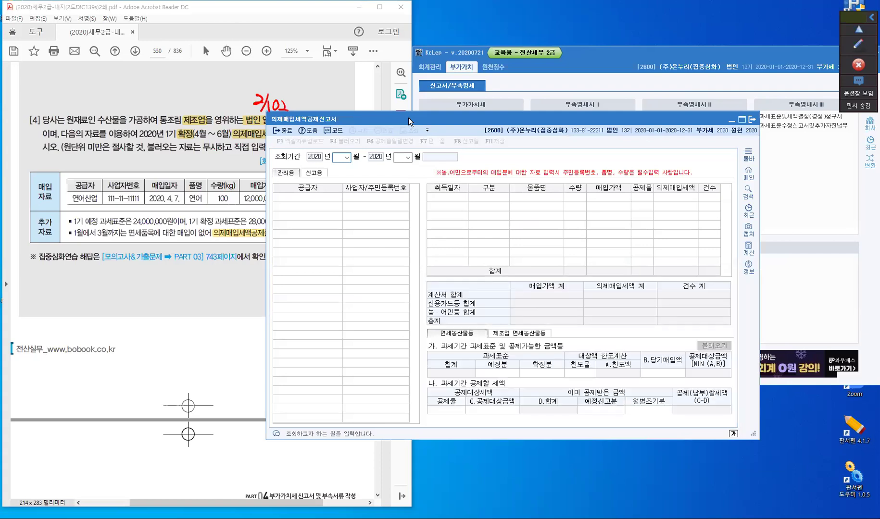
pyautogui.write('04')
pyautogui.write('06')
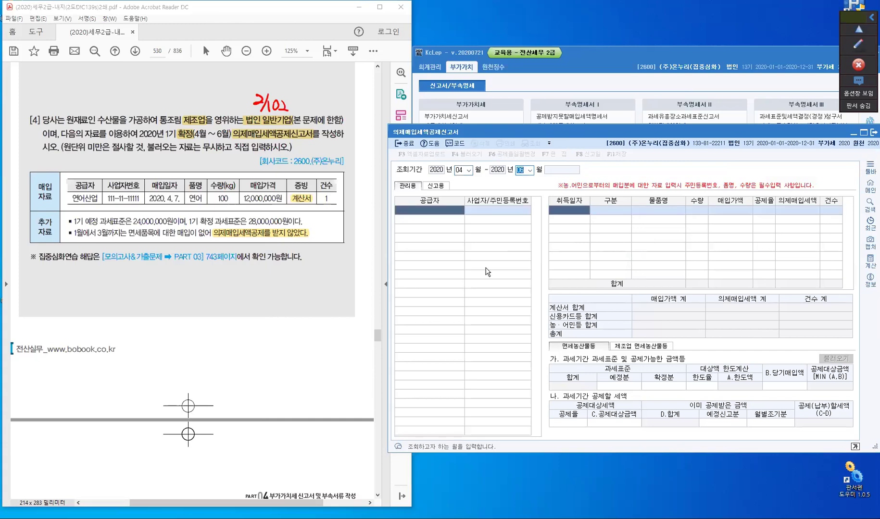
pyautogui.press('Return')
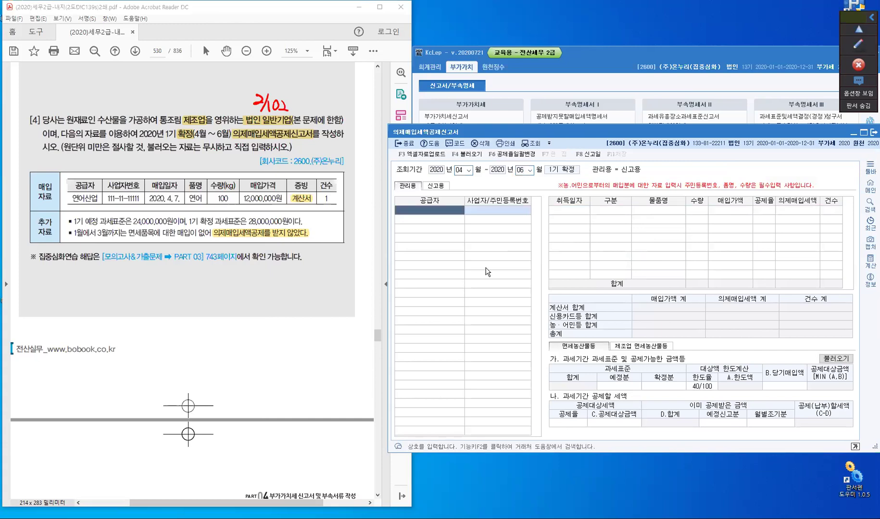
# Enter 연어산업 as the 공급자 and start its purchase line with 취득일자 2020-04-07 and 구분 계산서
pyautogui.press('F2')
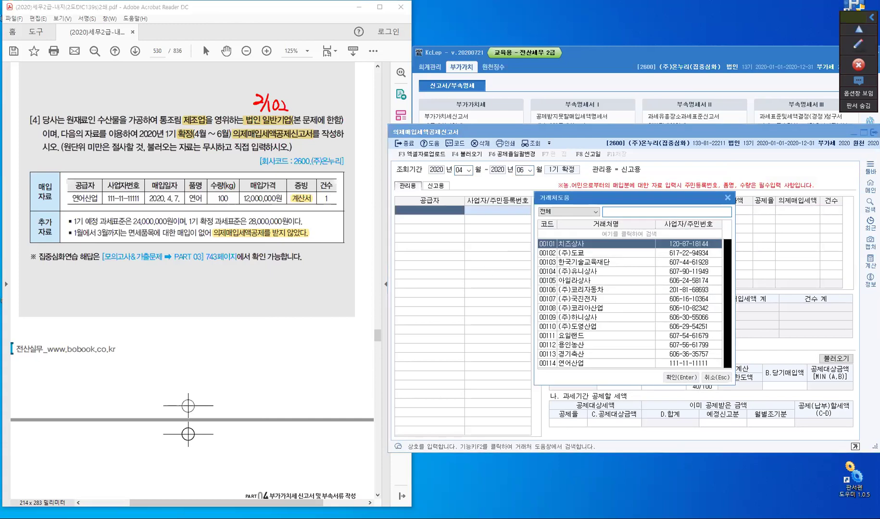
pyautogui.write('연어')
pyautogui.press('Return')
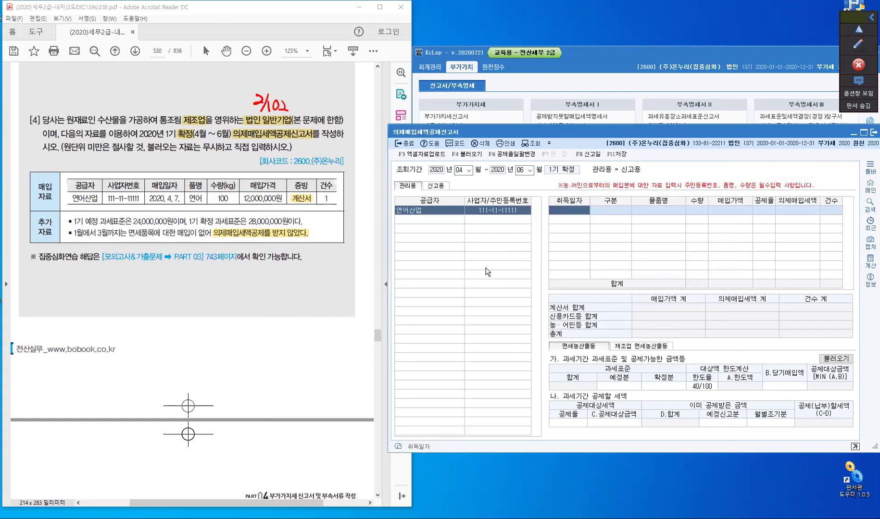
pyautogui.write('2020-')
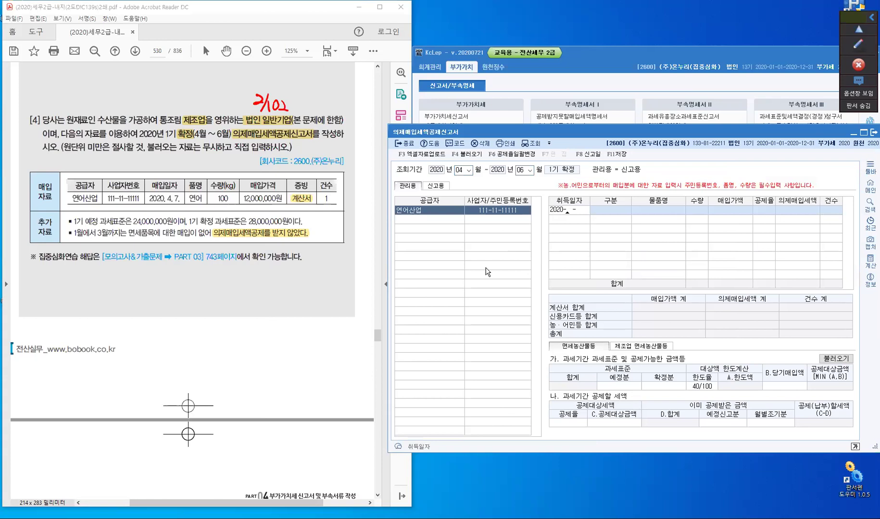
pyautogui.write('04-07')
pyautogui.press('Return')
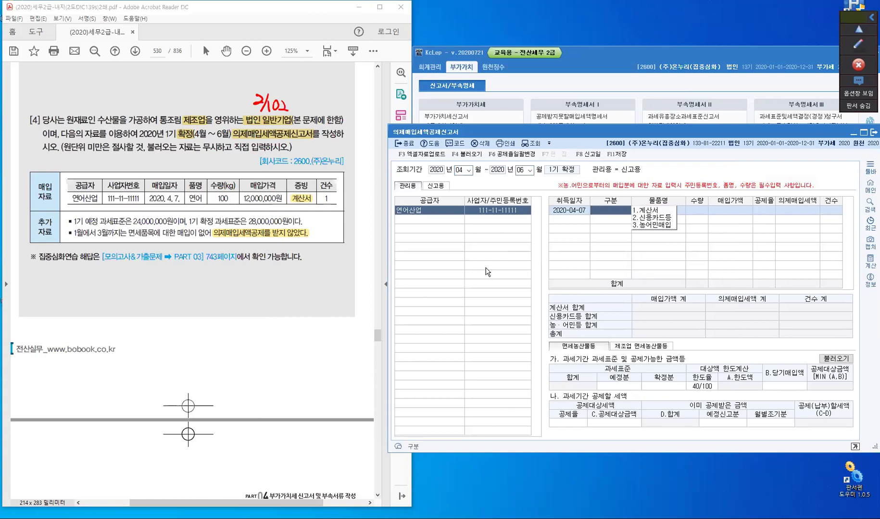
pyautogui.write('1')
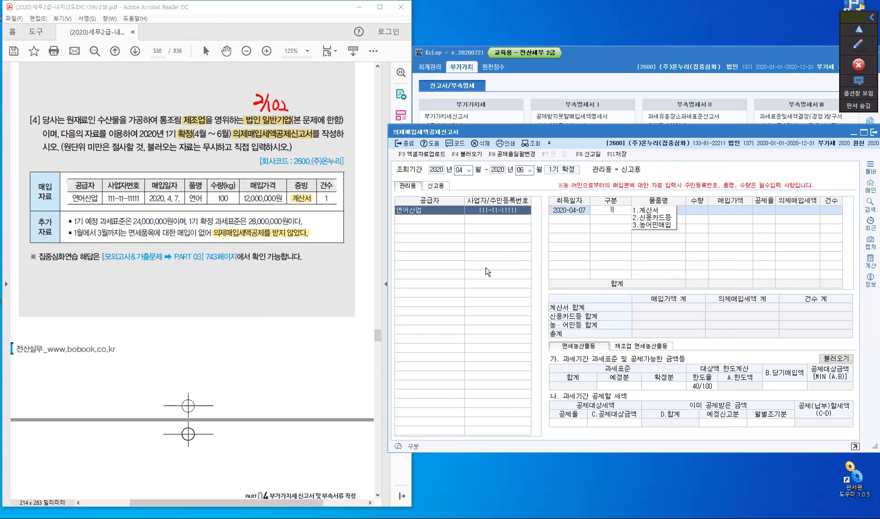
pyautogui.press('Return')
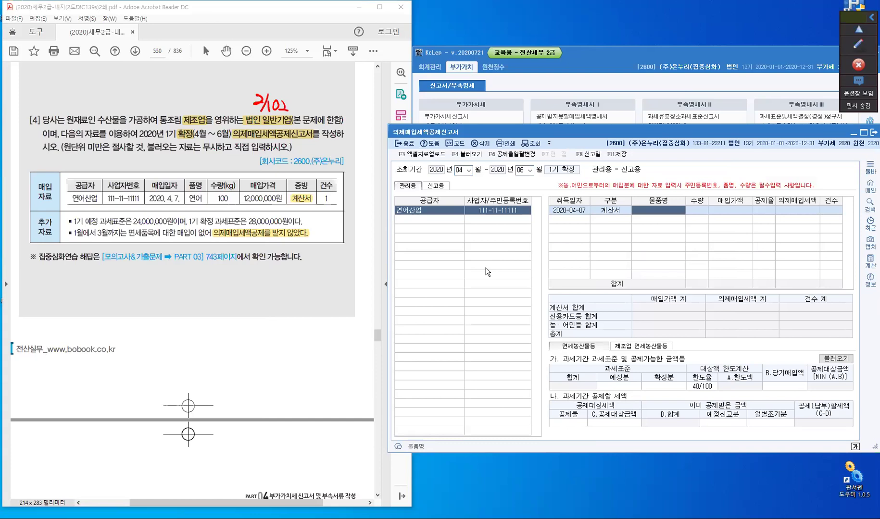
# Complete the 연어산업 purchase line with 물품명 연어, 수량 100, 매입가액 12,000,000 and 공제율 2/102
pyautogui.write('연어')
pyautogui.press('Return')
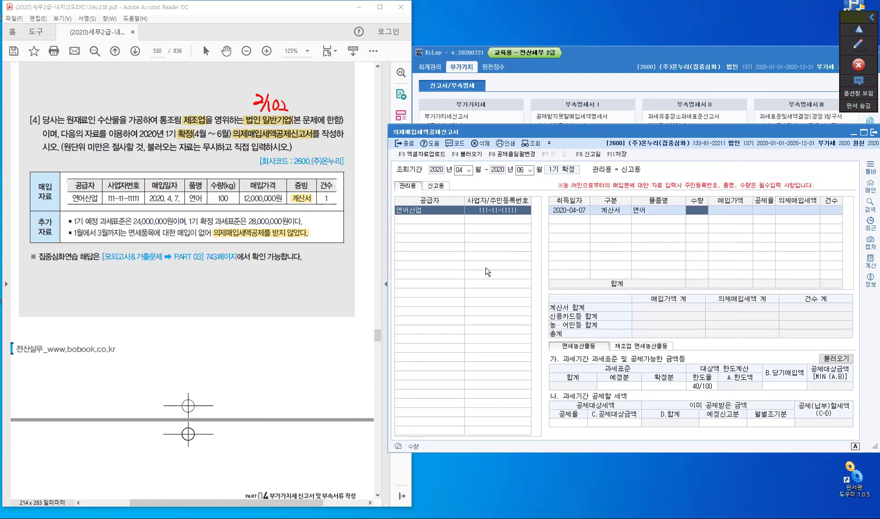
pyautogui.write('100')
pyautogui.press('Return')
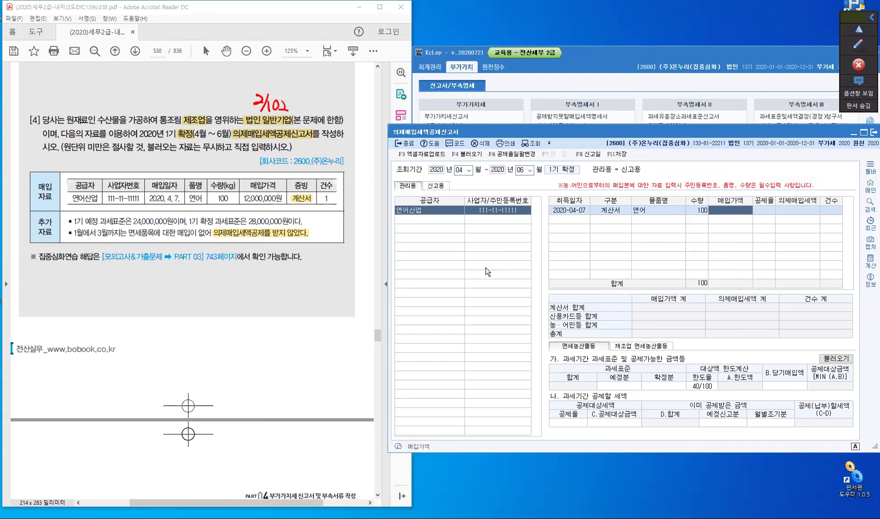
pyautogui.write('12')
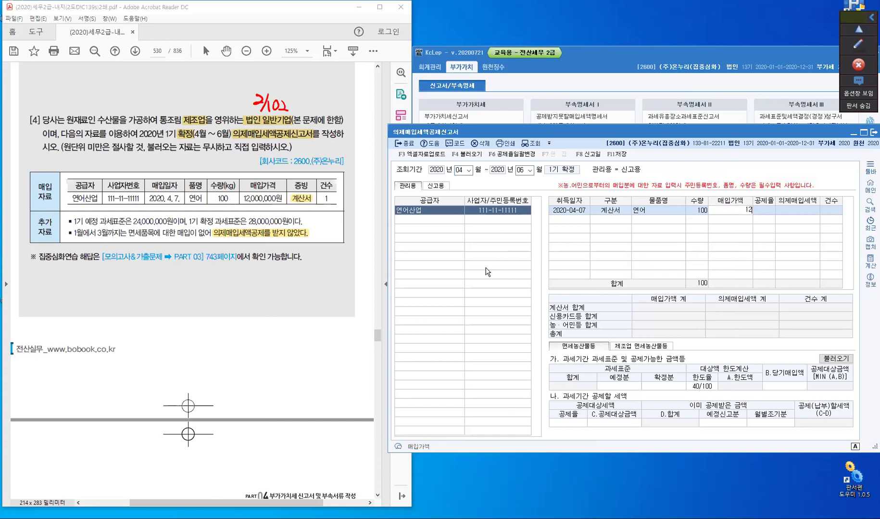
pyautogui.write(',000,000')
pyautogui.press('Return')
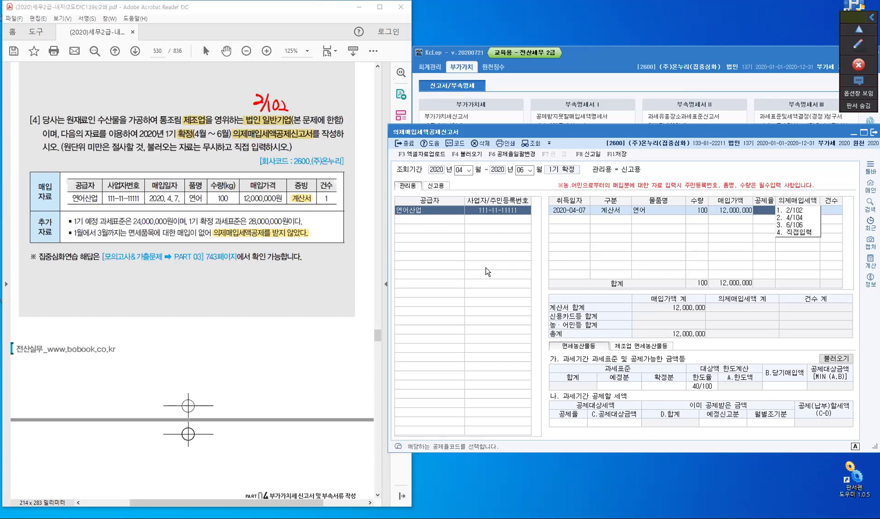
pyautogui.press('1')
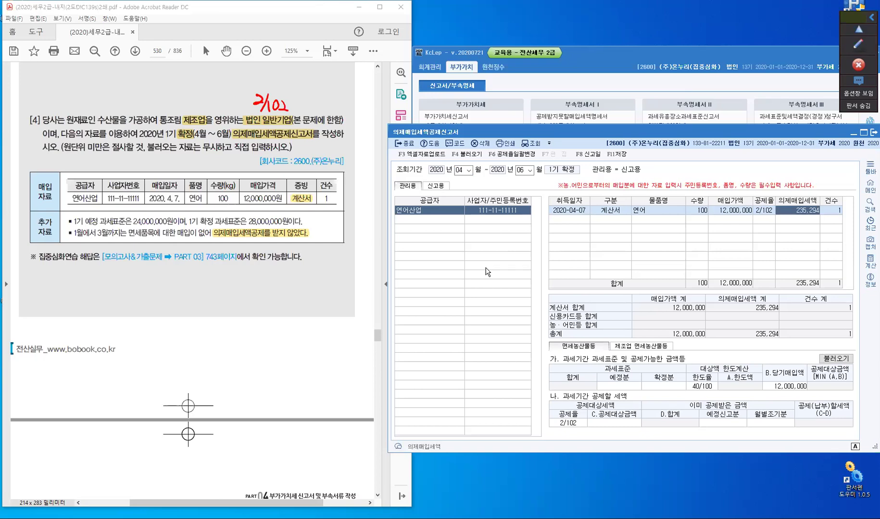
pyautogui.press('Return')
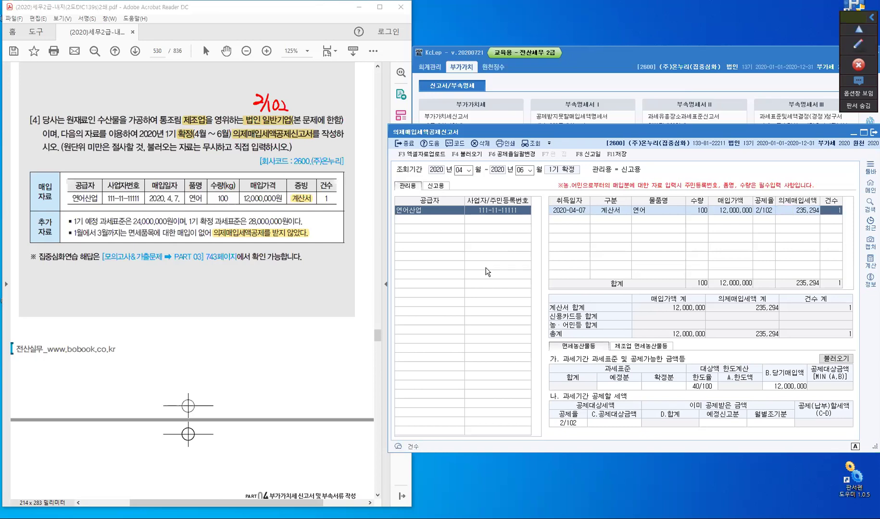
pyautogui.press('Return')
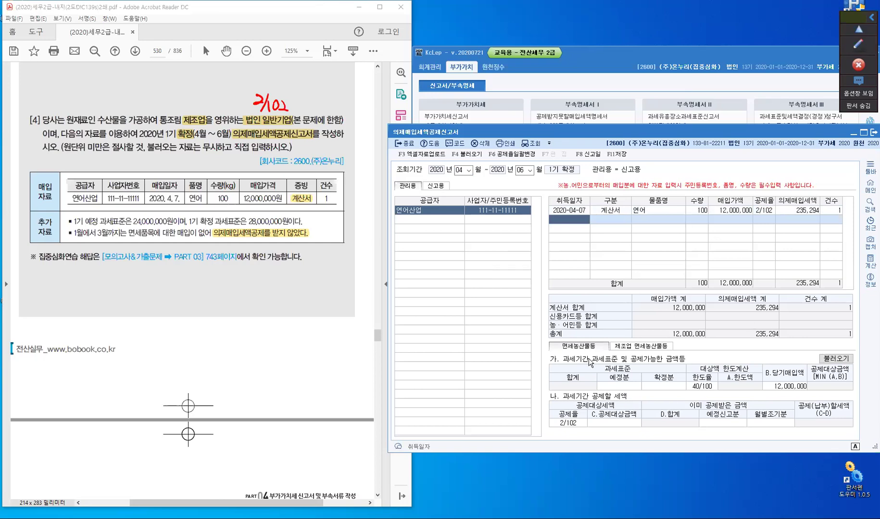
# Set the 과세표준 to 24,000,000 for 예정분 and 28,000,000 for 확정분, leaving 예정신고분 blank
pyautogui.click(623, 387)
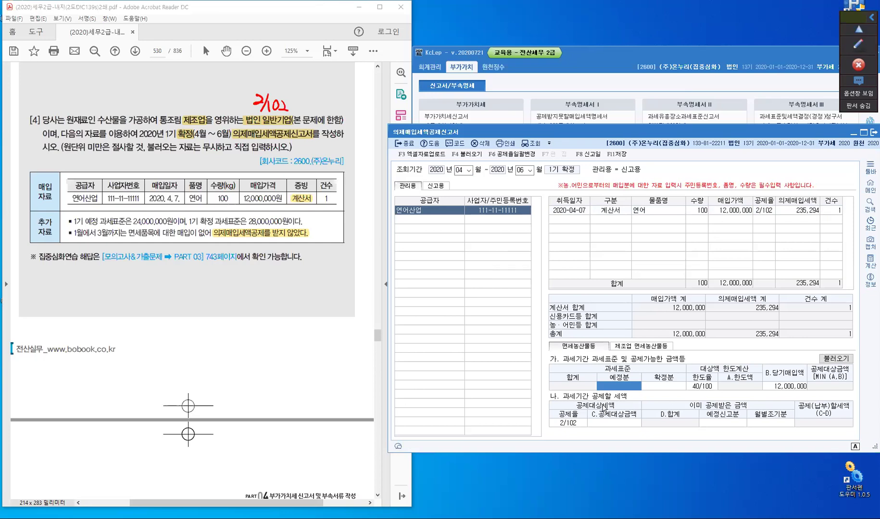
pyautogui.write('24000000')
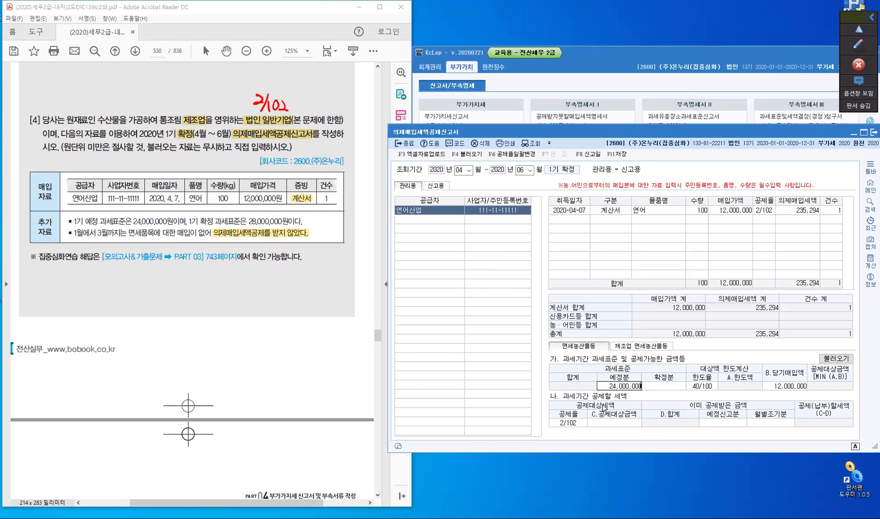
pyautogui.press('Return')
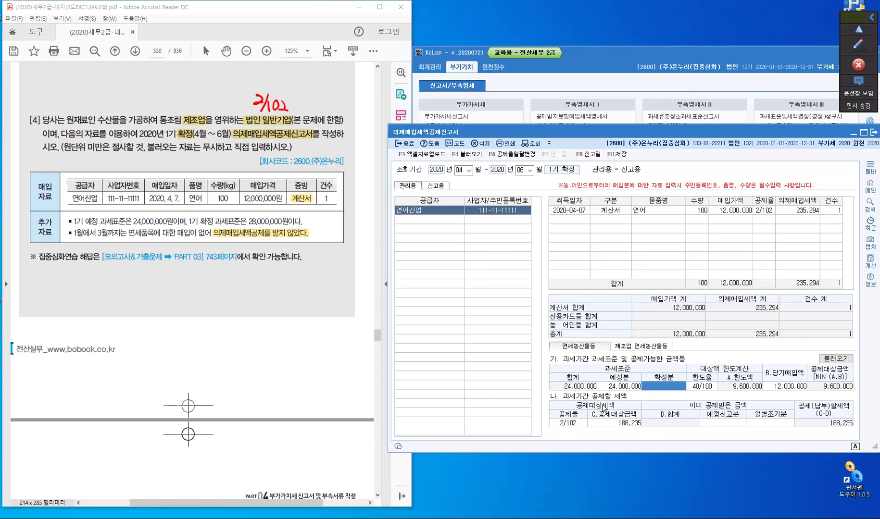
pyautogui.write('28,000,000')
pyautogui.press('Return')
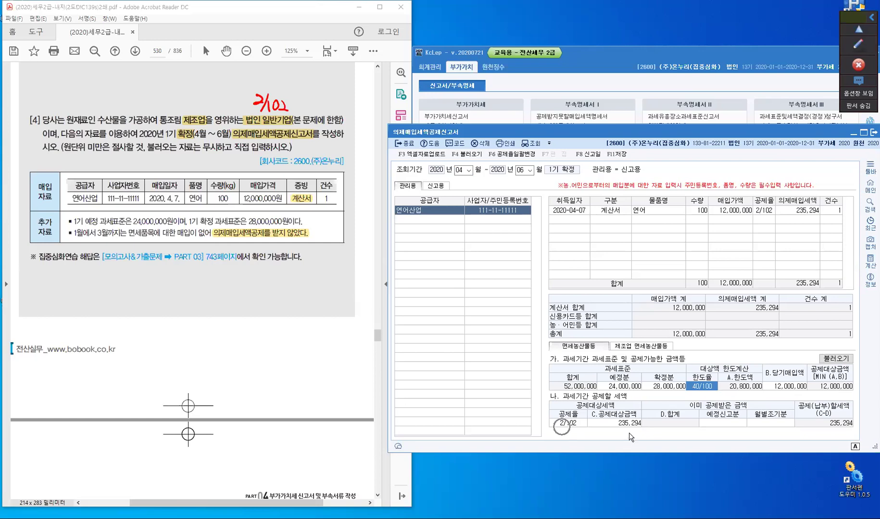
pyautogui.click(717, 423)
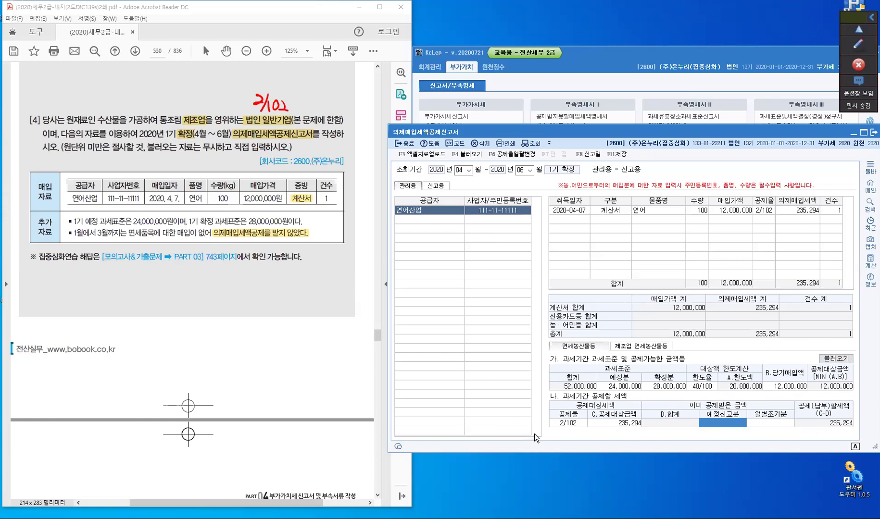
# Save the 의제매입세액공제신고서 on exit and close its window
pyautogui.click(409, 147)
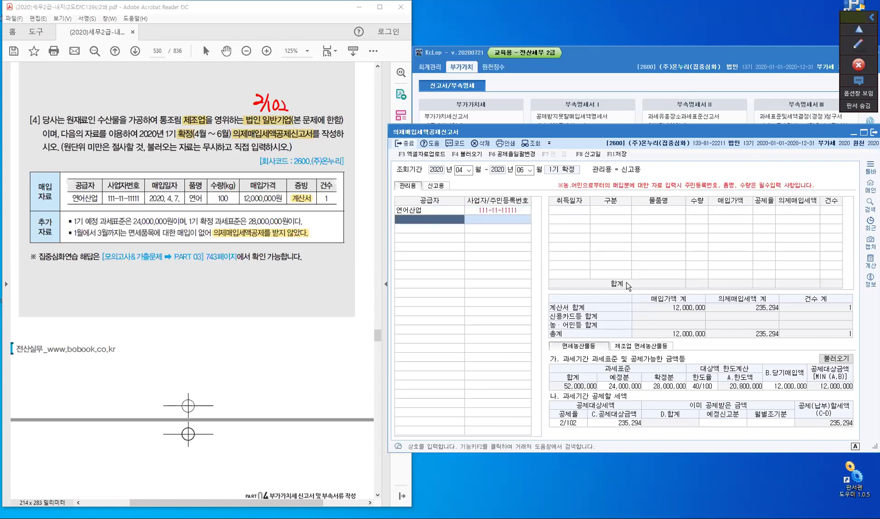
pyautogui.click(642, 311)
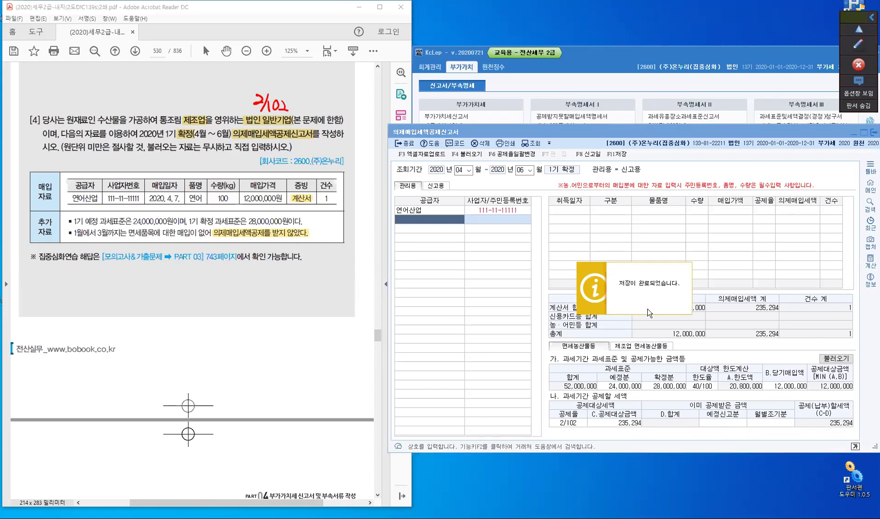
pyautogui.click(646, 313)
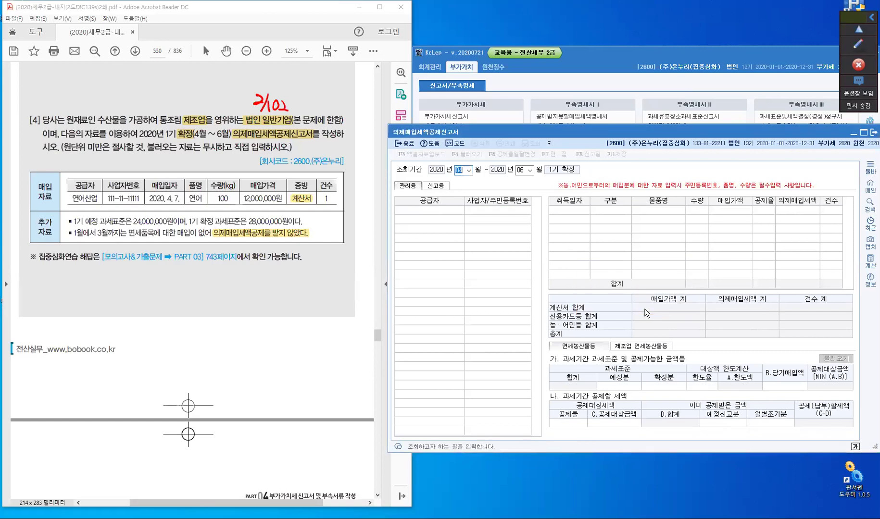
pyautogui.click(407, 149)
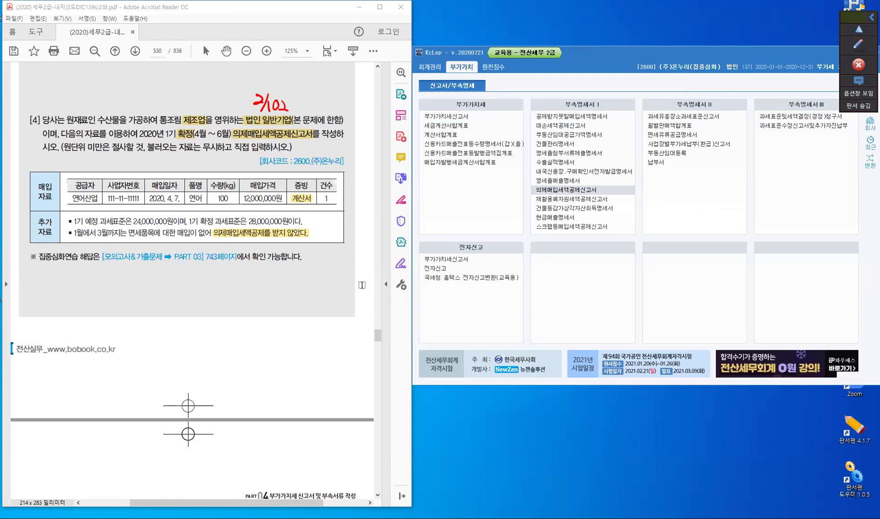
pyautogui.click(859, 43)
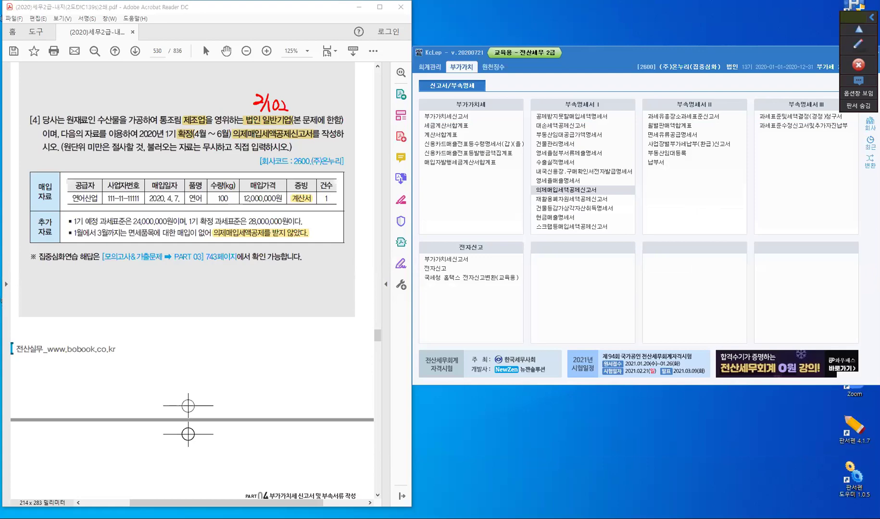